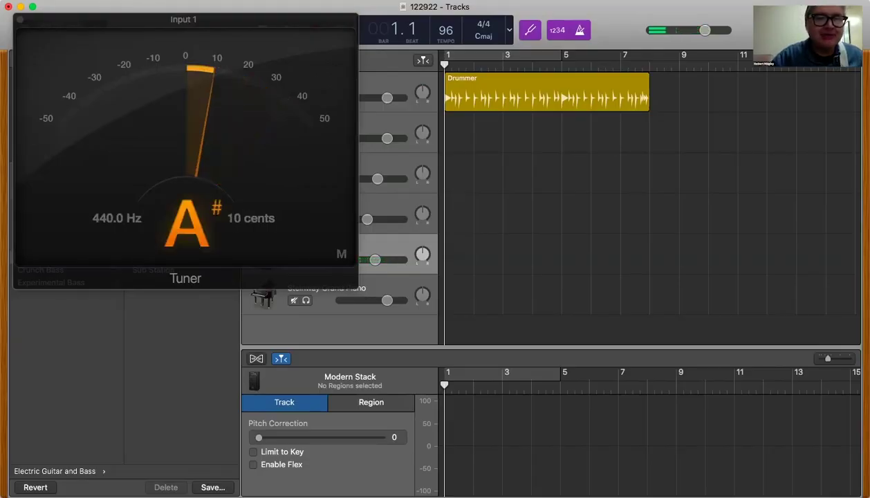
- Close the Tuner and briefly play the opening SoCal Kit drum part
click(19, 20)
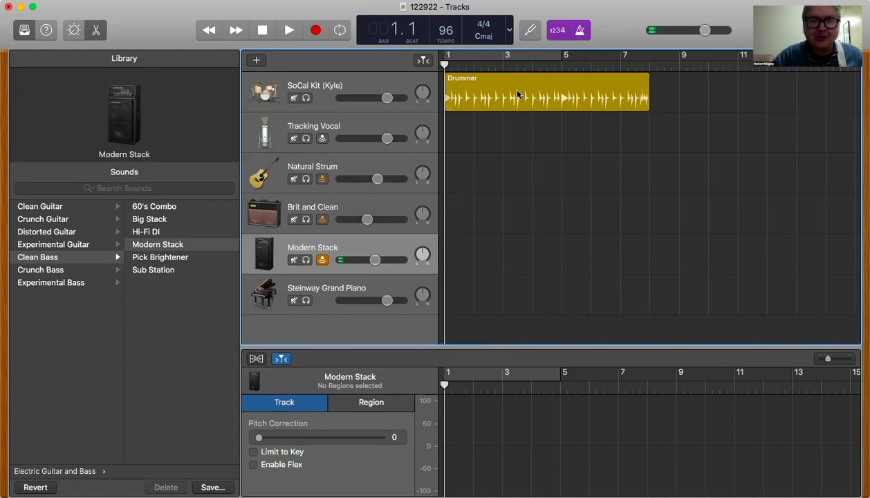
key(space)
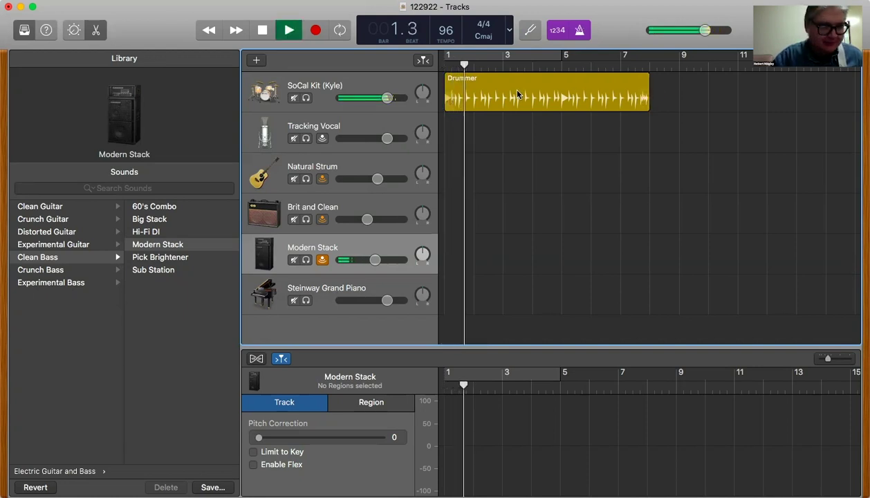
key(space)
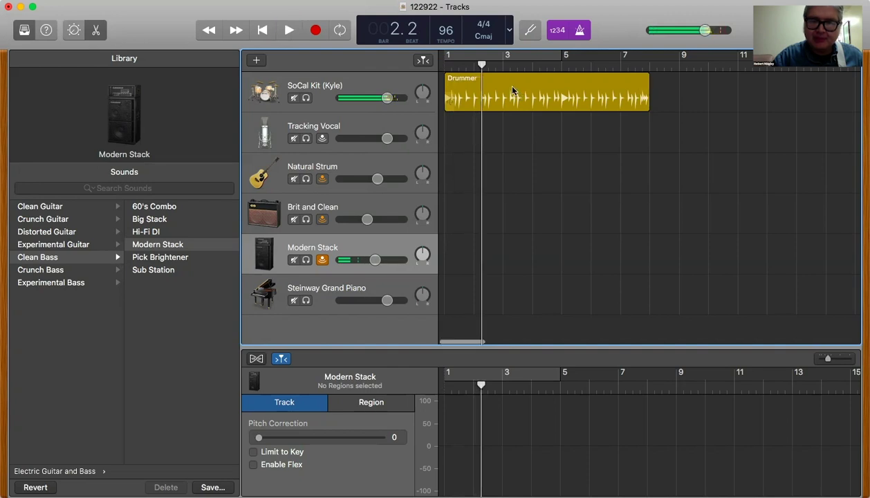
- Option-copy the Drummer region so the copy starts at bar 8
double_click(499, 81)
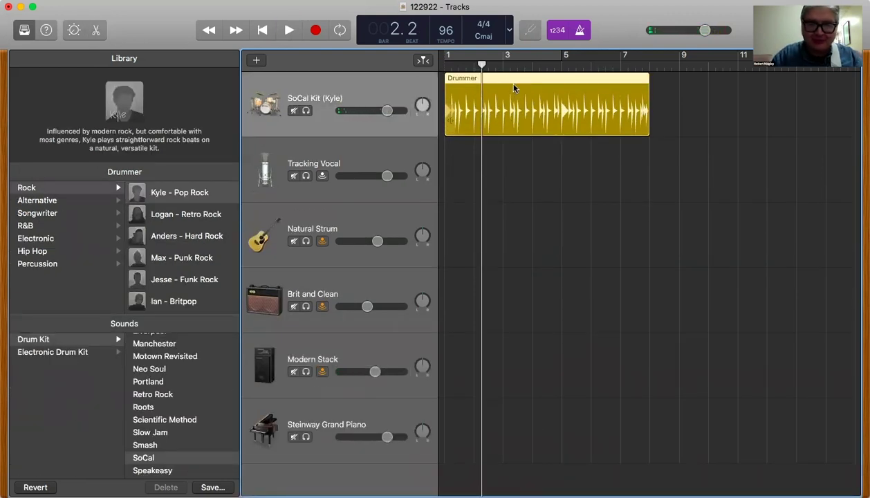
drag(505, 86, 712, 129)
scroll(691, 124, right, 2)
- Raise the copied region's Hi-Hat and move its beat toward Complex, auditioning from bar 8
double_click(680, 107)
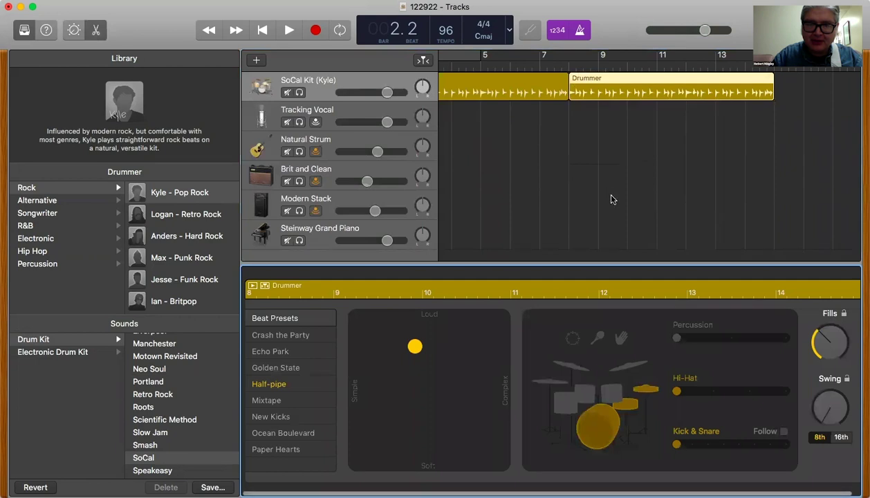
drag(680, 393, 717, 394)
drag(413, 345, 451, 345)
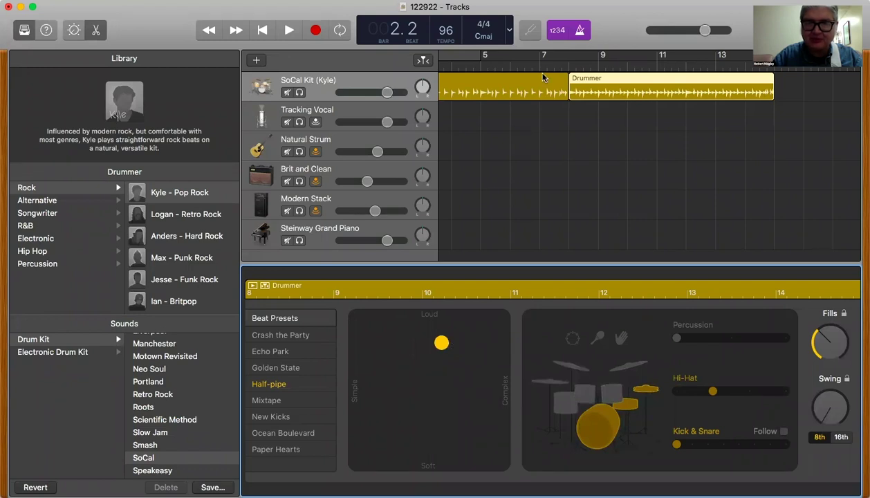
click(562, 67)
key(space)
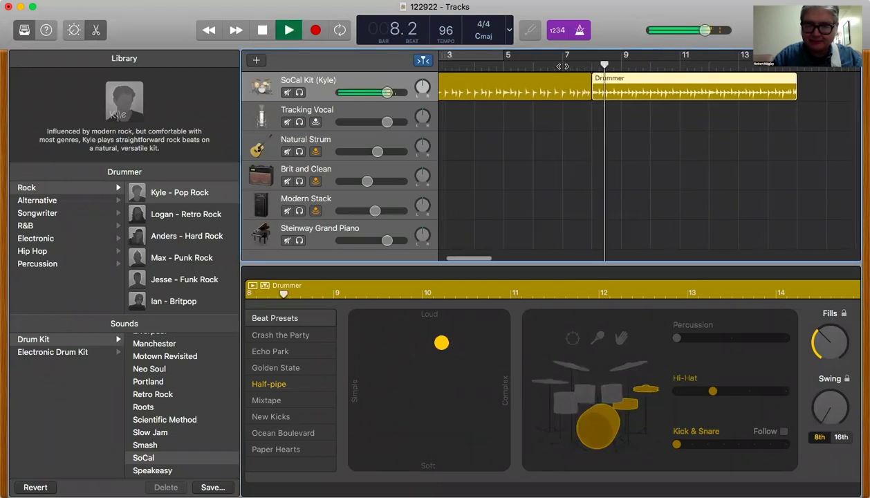
key(space)
- Switch the copied region's kit variation to toms, then reselect the first drum region
click(608, 387)
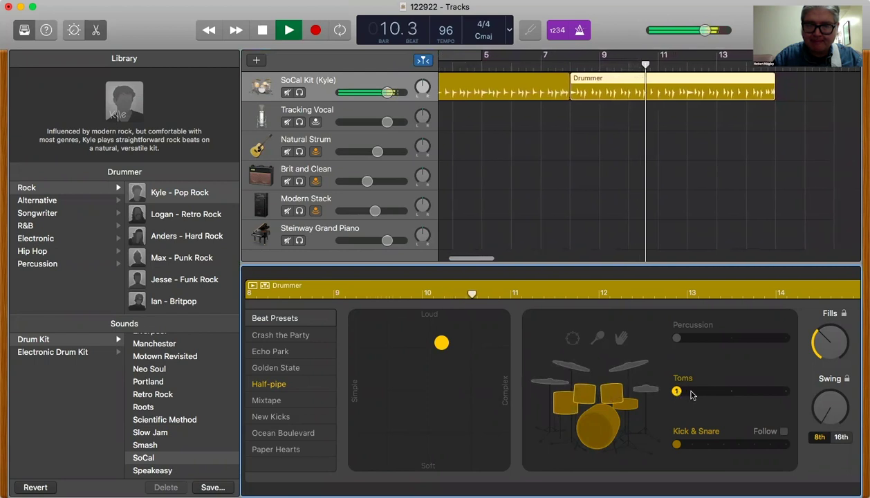
key(space)
scroll(578, 175, left, 3)
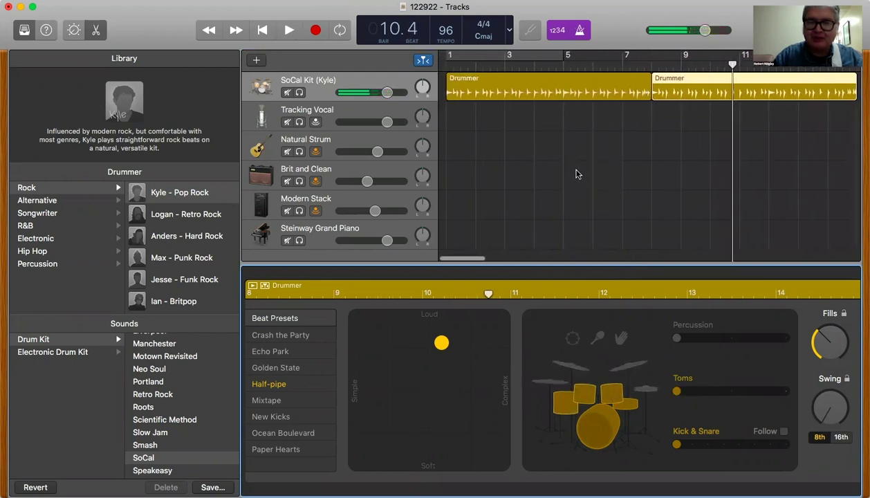
click(534, 90)
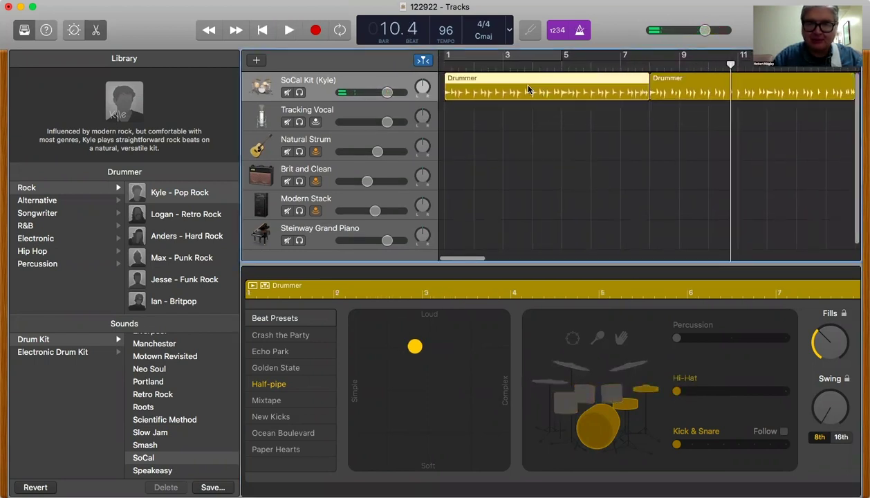
- Copy a Drummer region to around bar 15 and enable its tambourine
drag(534, 85, 731, 74)
scroll(723, 128, right, 5)
scroll(722, 128, right, 2)
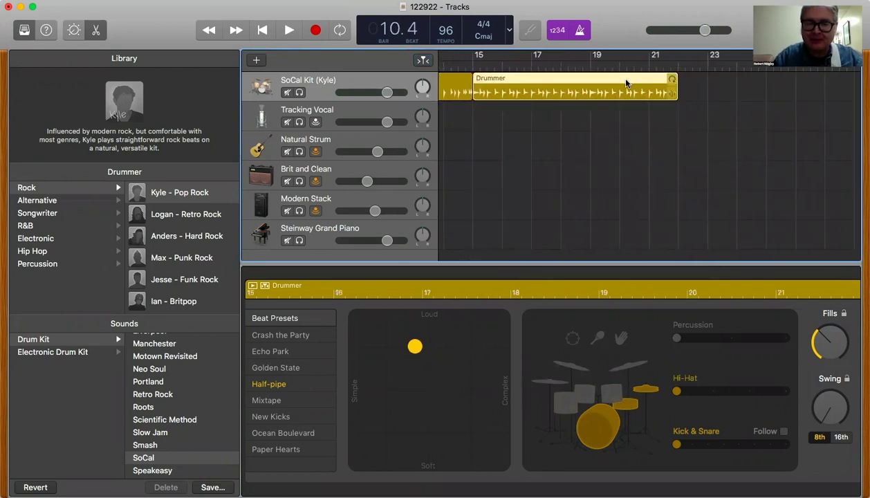
click(576, 339)
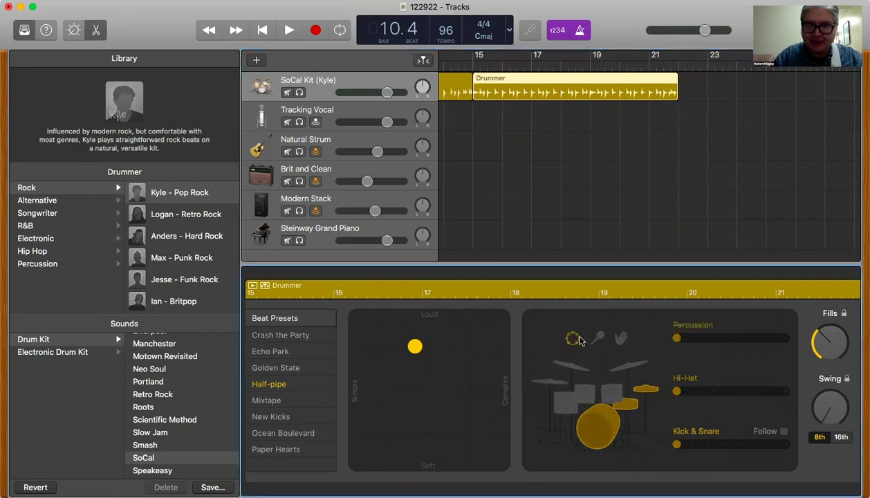
key(space)
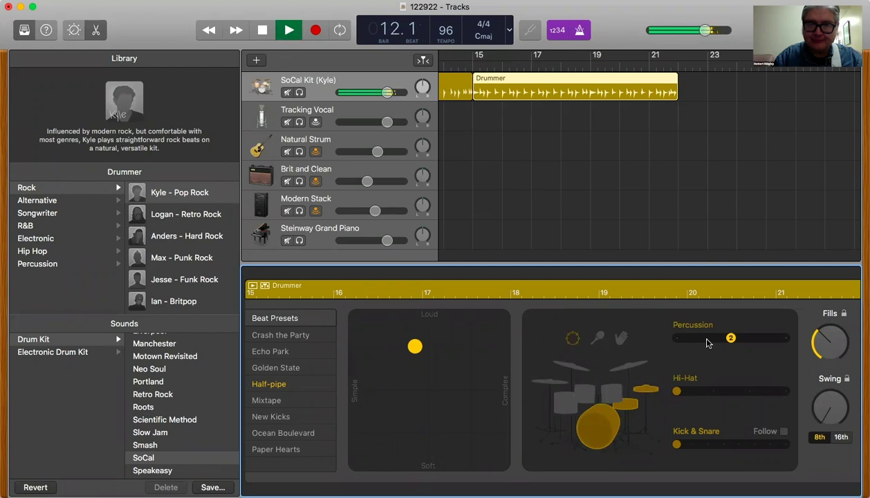
key(space)
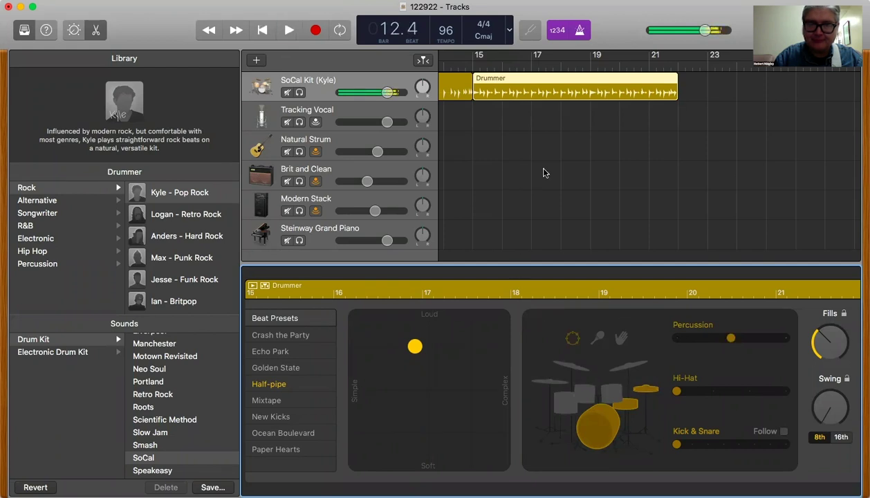
- Replay the new drum region from bar 13 to check the tambourine
key(space)
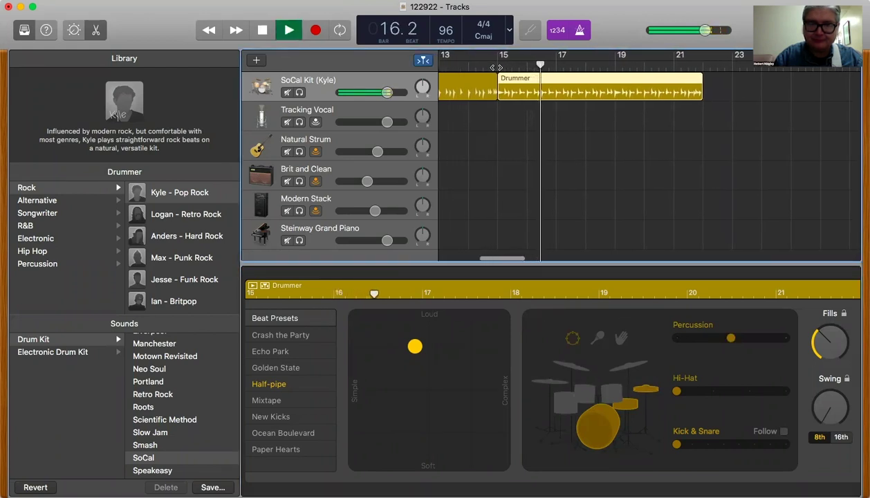
key(space)
click(471, 64)
key(space)
scroll(474, 84, left, 1)
key(space)
scroll(474, 84, left, 1)
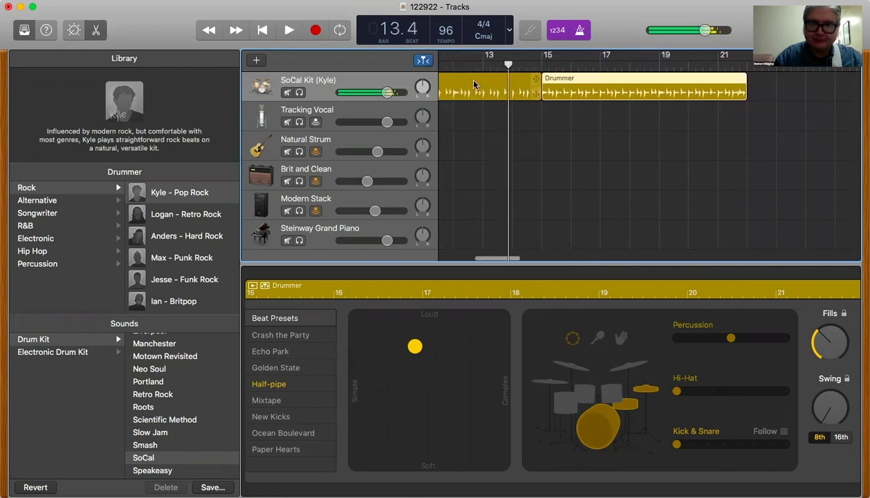
- Add shaker percussion to the middle drum region, audition it, and return to bar 1
click(487, 90)
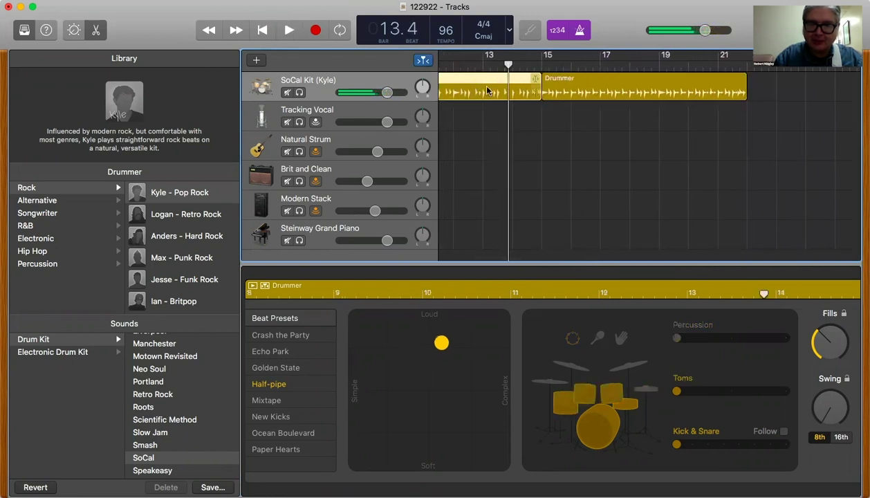
click(598, 337)
key(space)
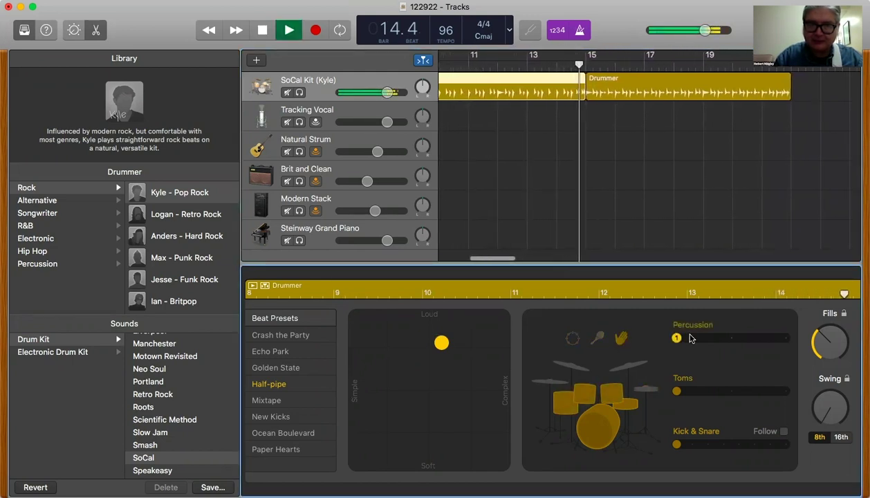
key(space)
scroll(587, 196, left, 5)
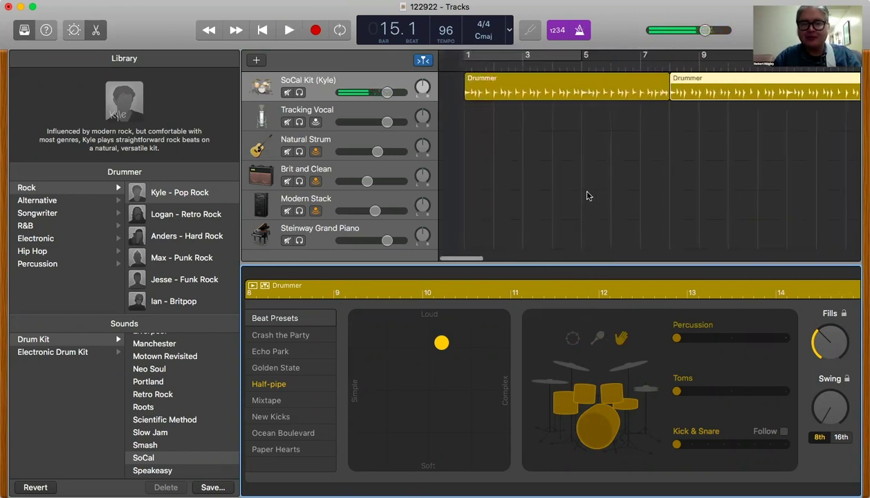
drag(478, 67, 439, 71)
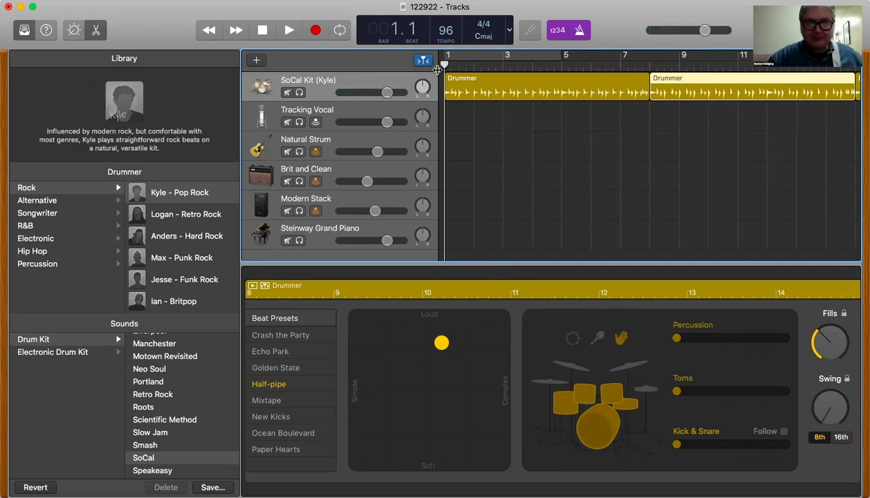
- Start recording a take on the Modern Stack track from bar 1 over the drums
click(317, 203)
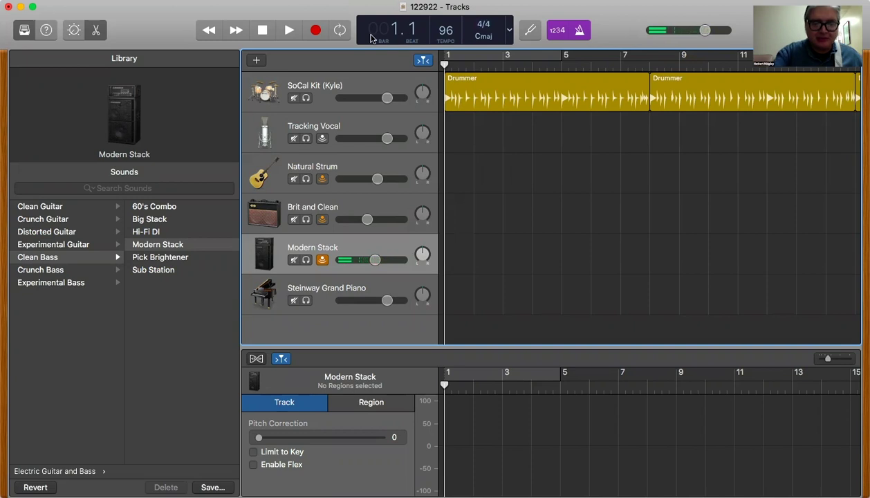
key(r)
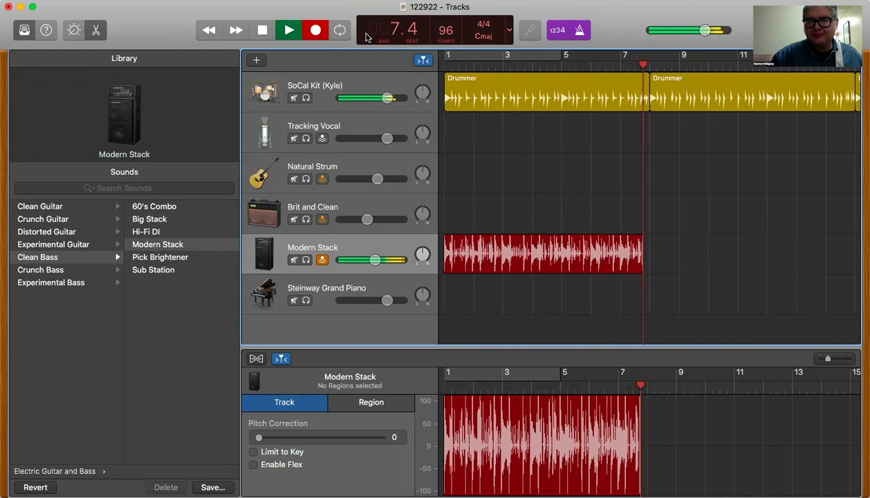
- Stop recording and listen back to the end of the Modern Stack#01 take
key(space)
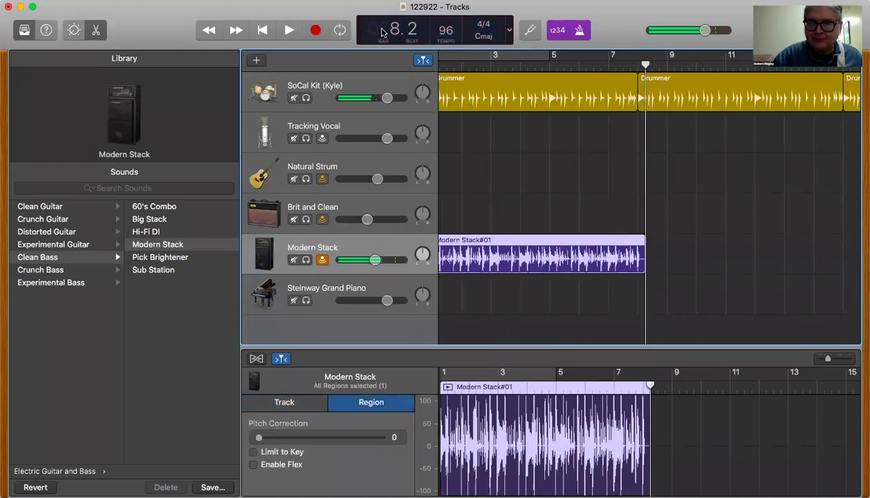
click(626, 63)
key(space)
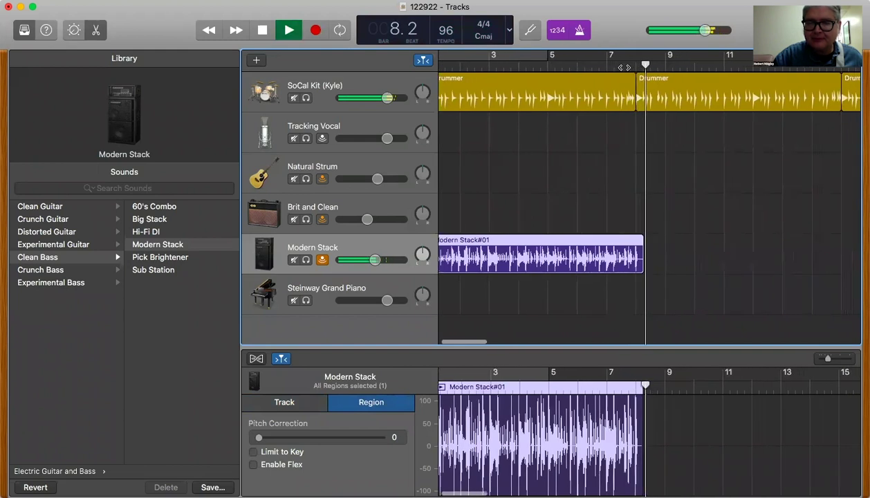
key(space)
- Trim Modern Stack#01's end to bar 8.1 and replay from bar 6.4 to check
click(631, 65)
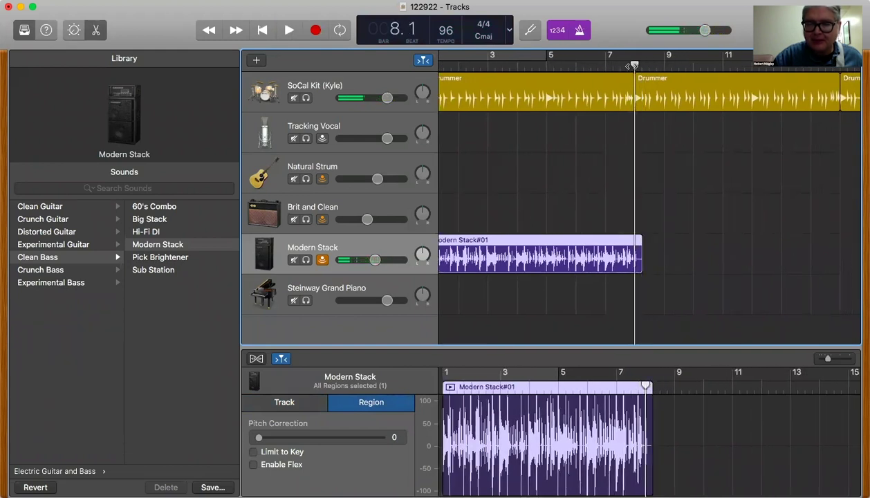
drag(639, 269, 632, 268)
click(594, 64)
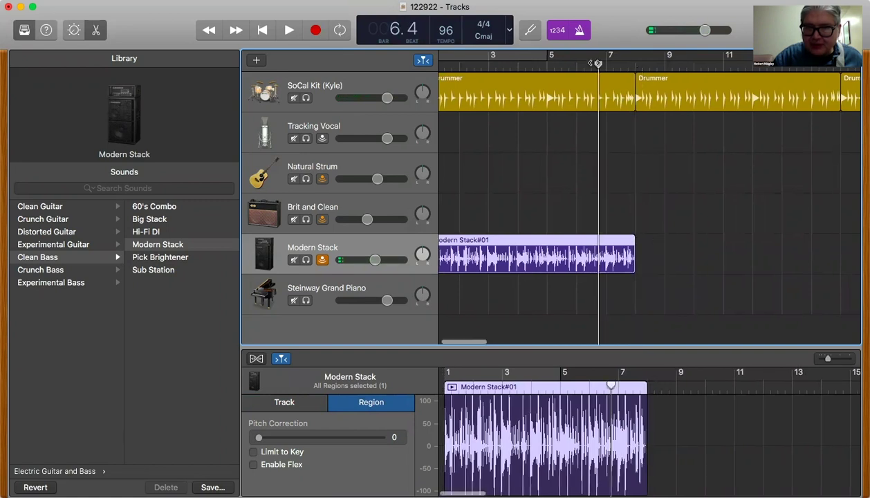
key(space)
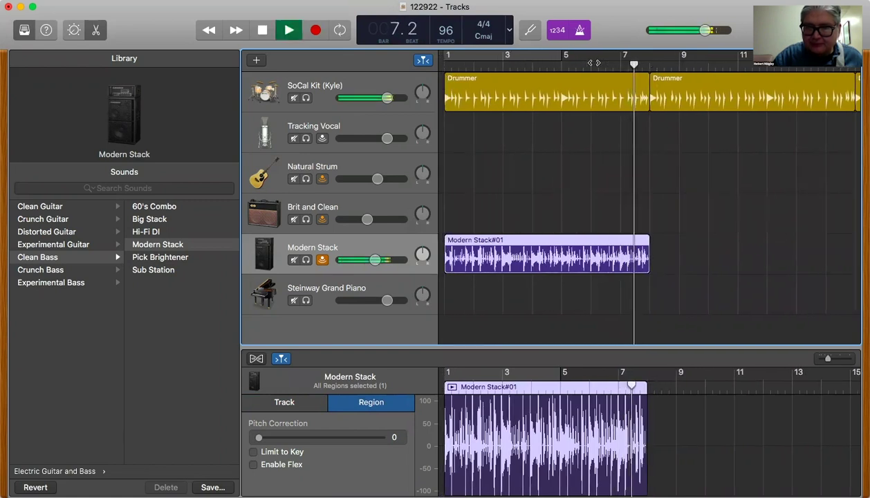
scroll(594, 63, right, 1)
key(space)
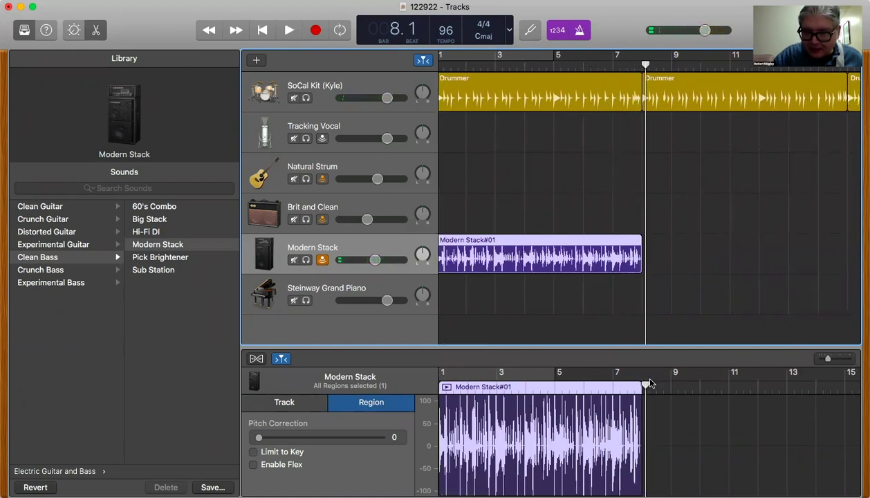
- Enlarge the waveform editor area and zoom in on the take
drag(678, 346, 689, 232)
drag(828, 230, 832, 230)
scroll(798, 304, right, 2)
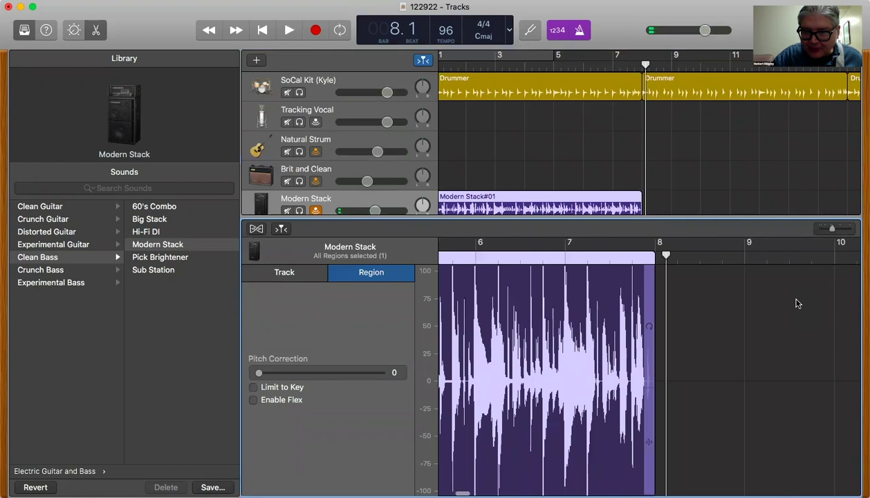
- Zoom into the end of the Modern Stack region in the Audio Editor and nudge it slightly earlier
click(653, 288)
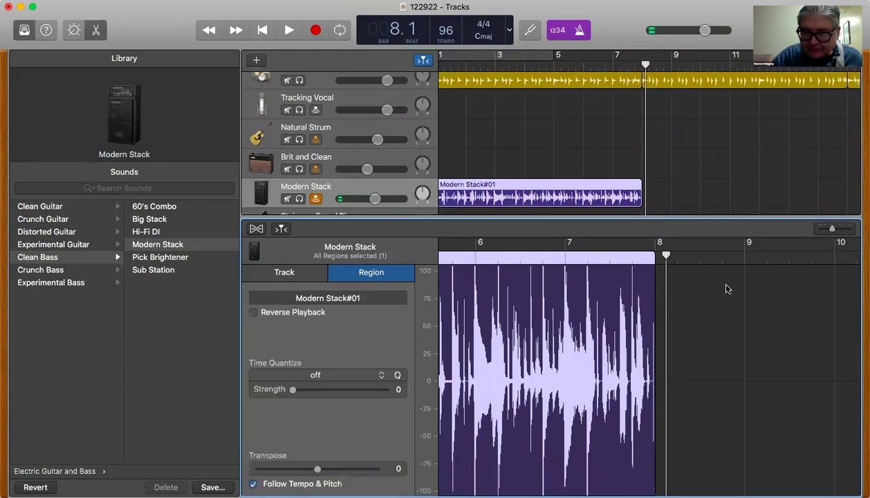
click(838, 230)
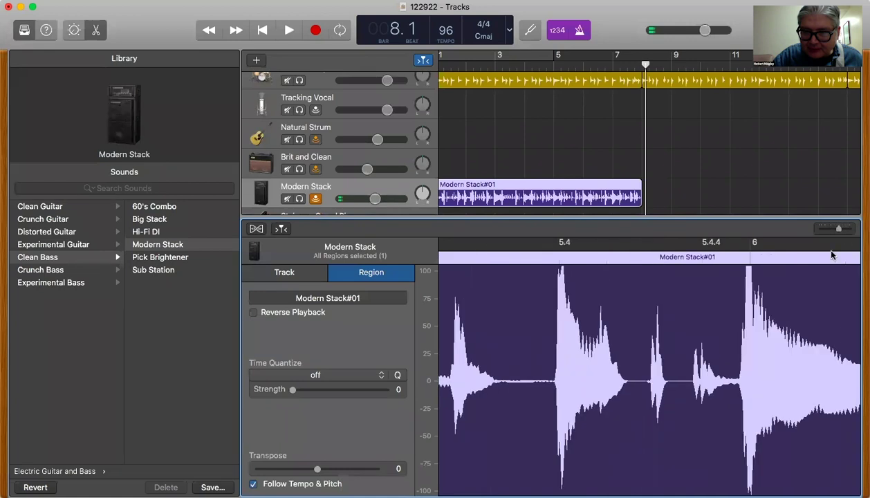
scroll(769, 331, right, 5)
scroll(769, 334, right, 4)
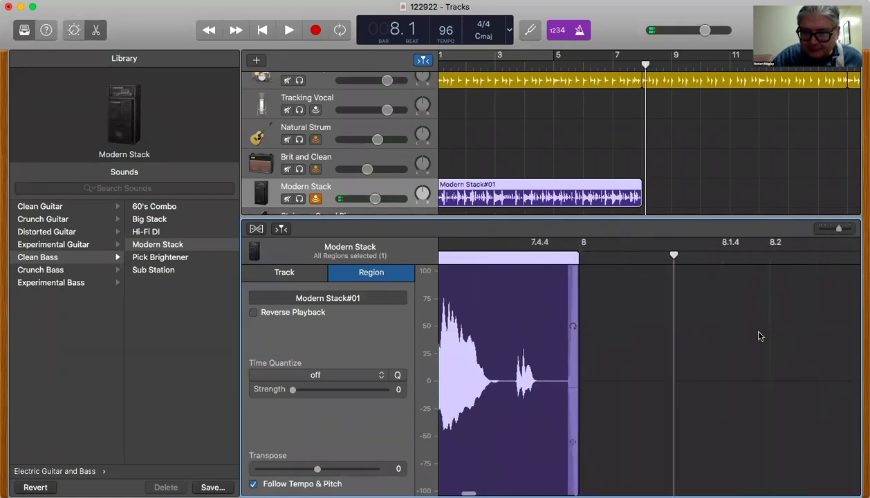
click(623, 363)
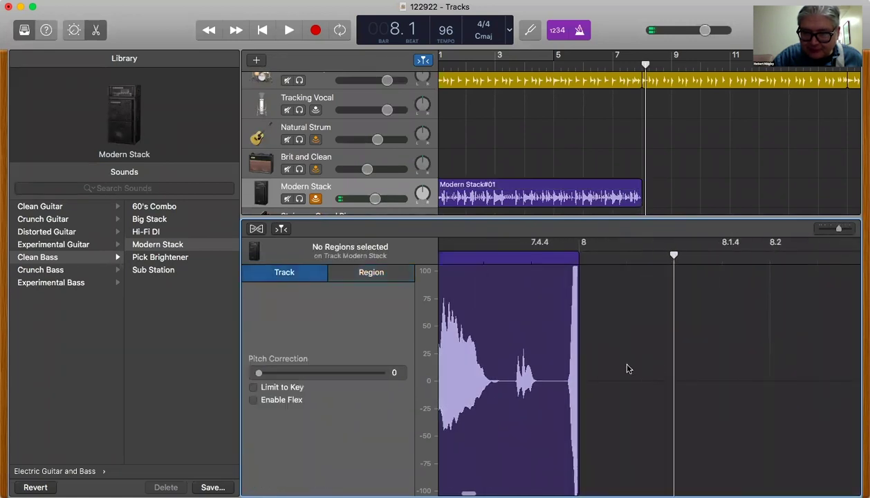
click(557, 343)
drag(564, 345, 561, 346)
click(592, 345)
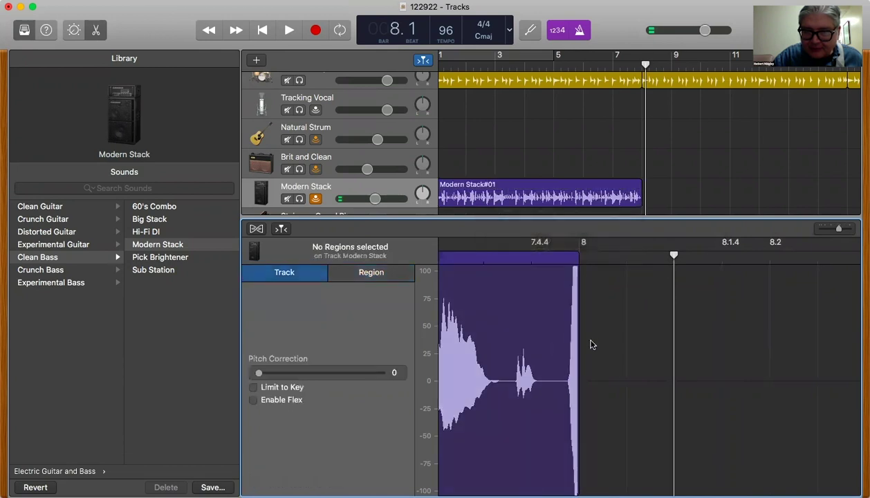
click(538, 278)
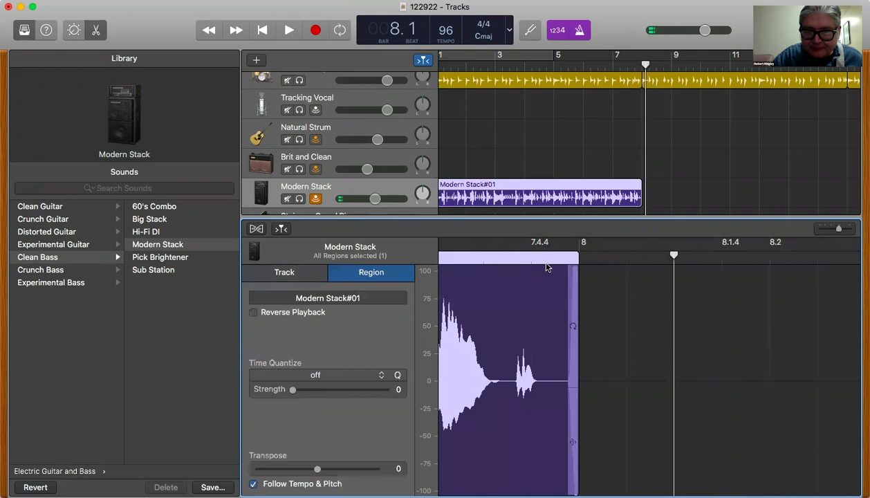
- Remove a looped extension and trim the region's right edge to just before bar 8
key(space)
key(space)
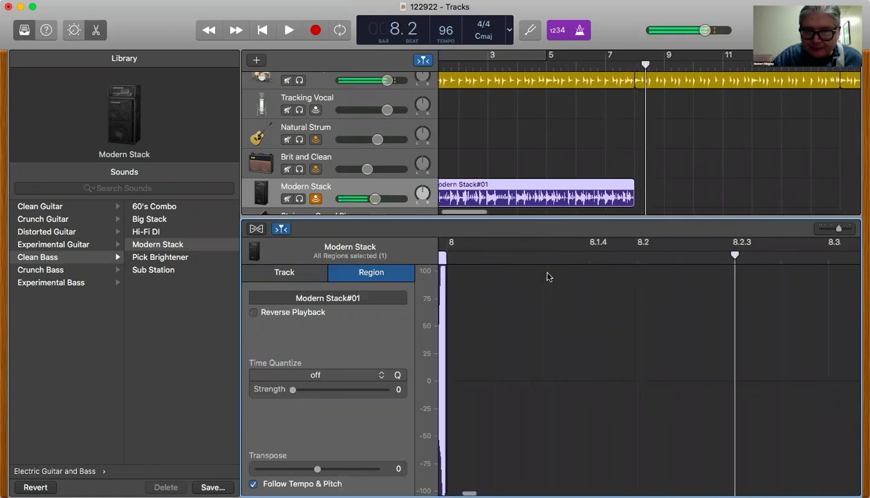
scroll(610, 298, left, 5)
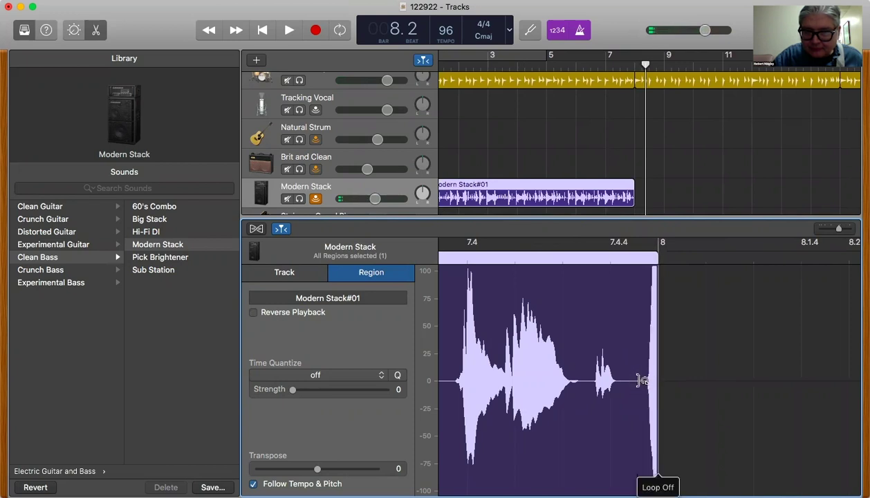
drag(656, 380, 669, 345)
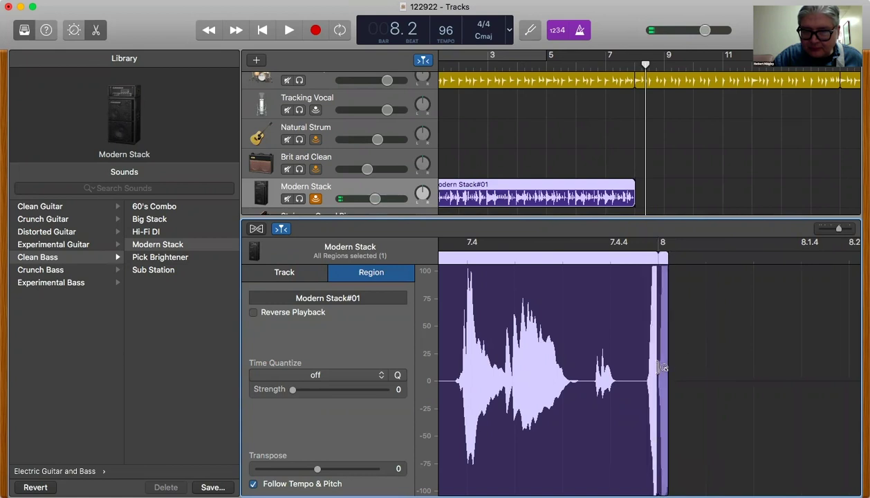
drag(659, 368, 634, 368)
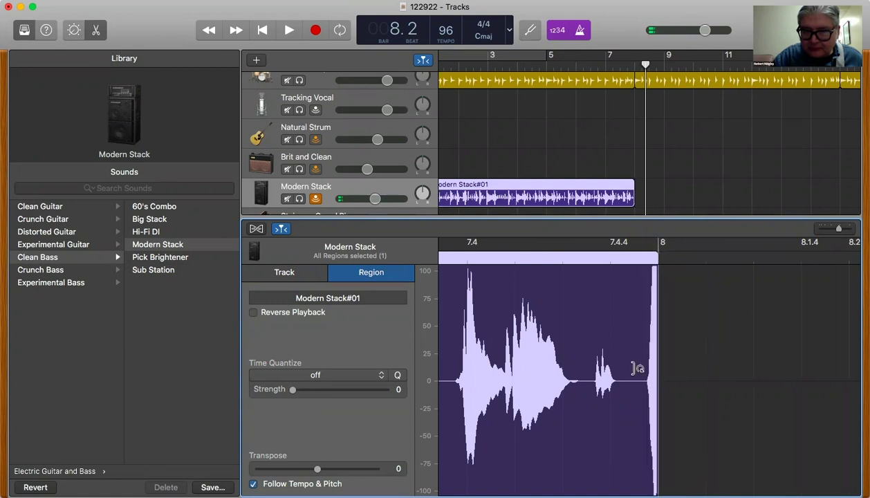
click(651, 424)
mouse_move(631, 199)
mouse_down()
mouse_move(617, 199)
mouse_move(631, 200)
mouse_up()
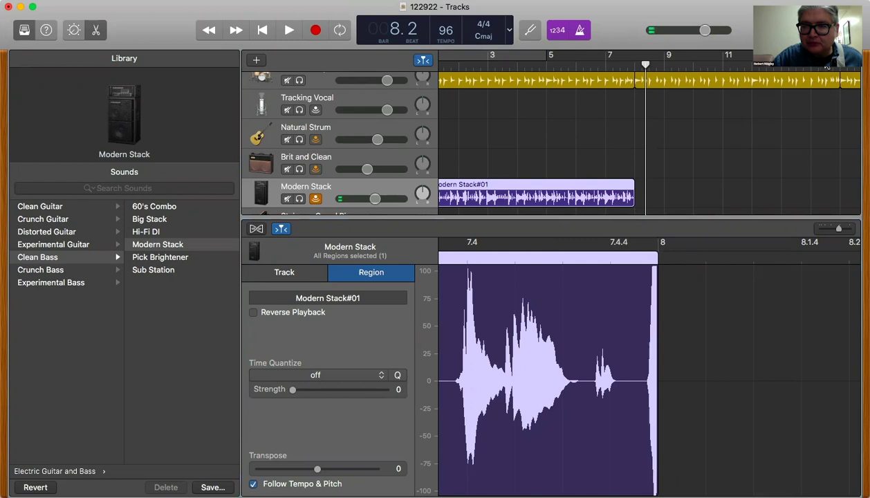
- Shorten the Modern Stack region's end slightly and play back its ending
key(super+Right)
key(super+Right)
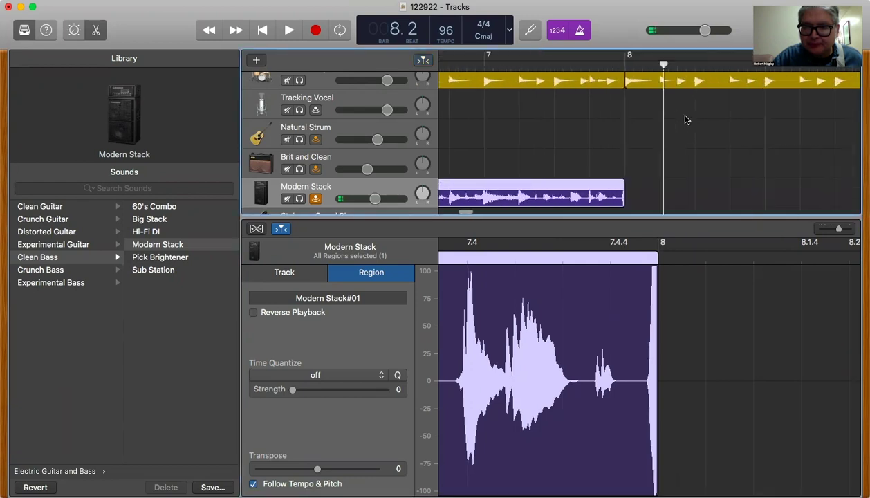
scroll(685, 120, right, 3)
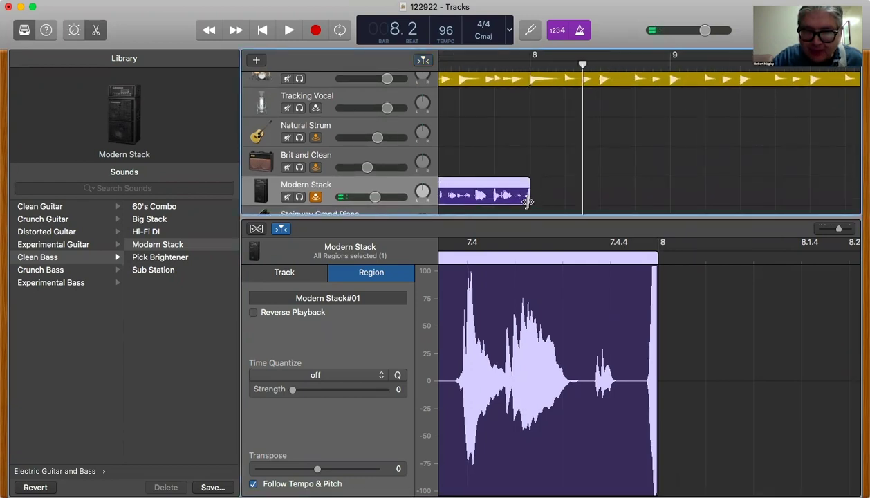
drag(527, 201, 525, 198)
key(space)
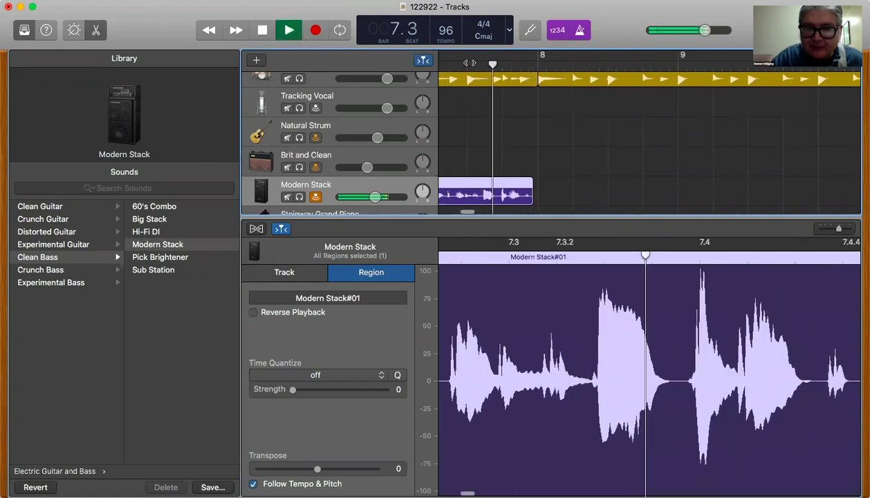
key(space)
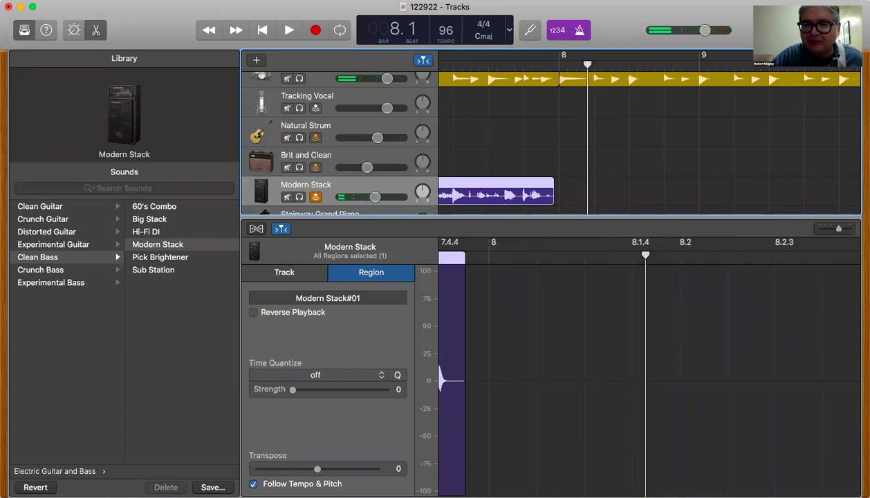
key(super+Left)
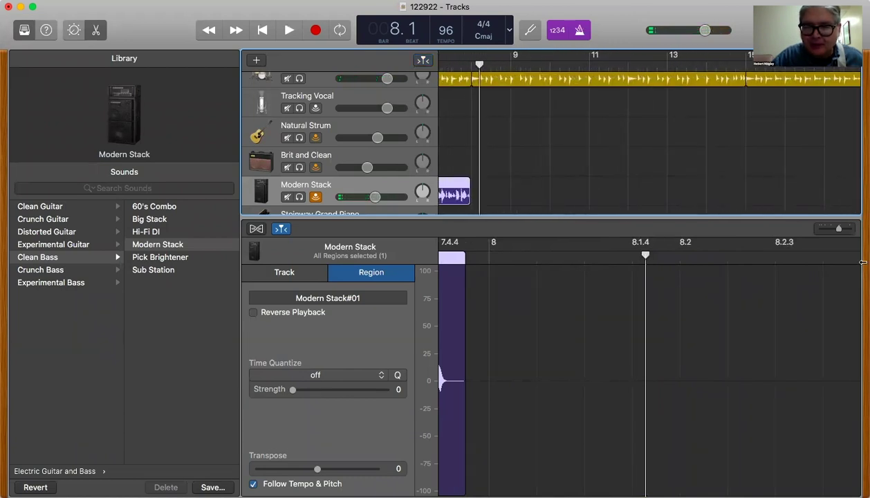
- Duplicate the Modern Stack track and give the upper copy Crunch Guitar's British Invasion sound
drag(657, 216, 598, 481)
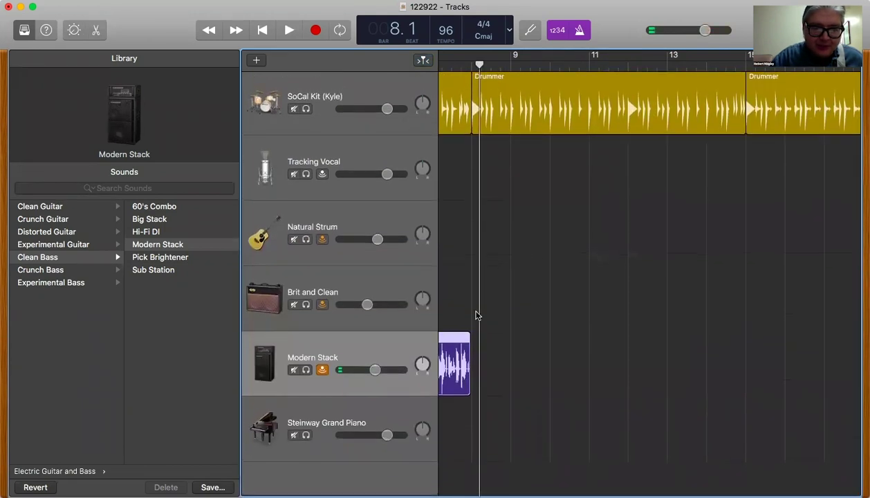
key(super+d)
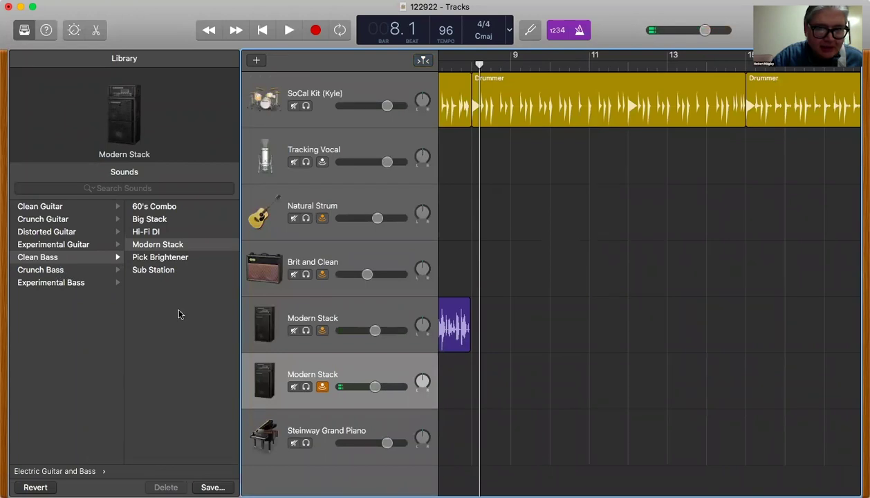
click(304, 317)
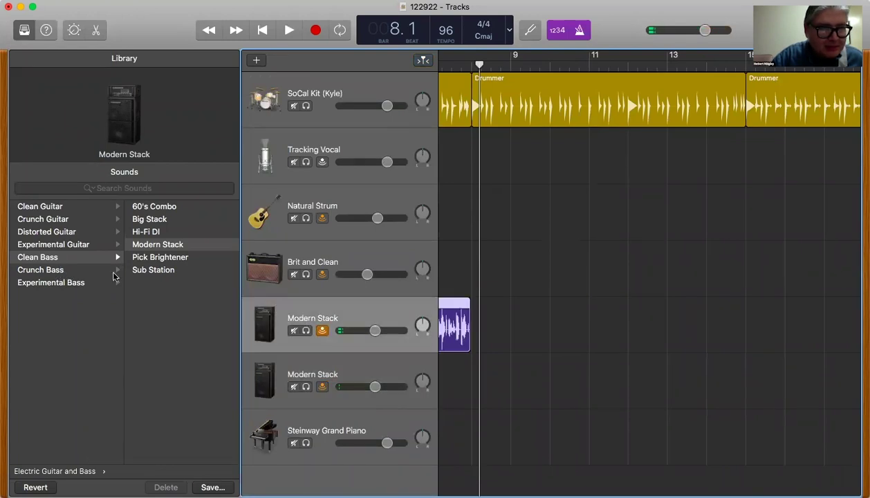
click(67, 220)
click(154, 231)
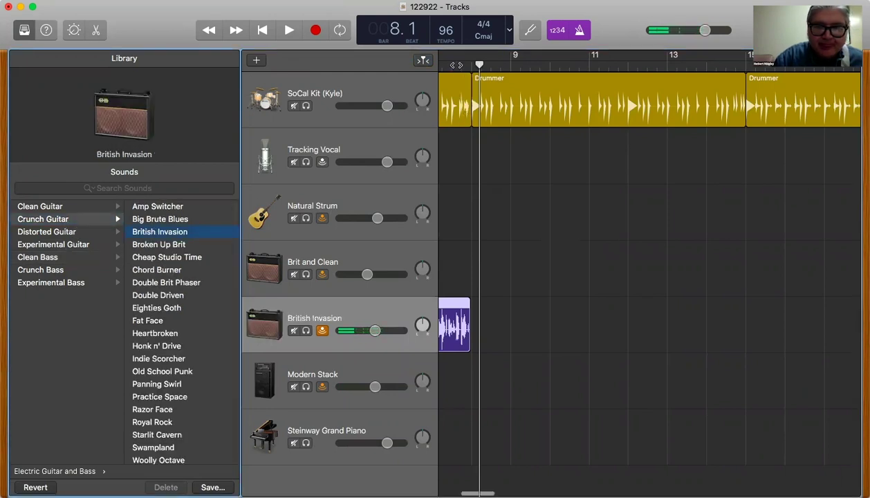
- Audition British Invasion from bar 7, then select the new Modern Stack track at bar 1
click(436, 64)
key(space)
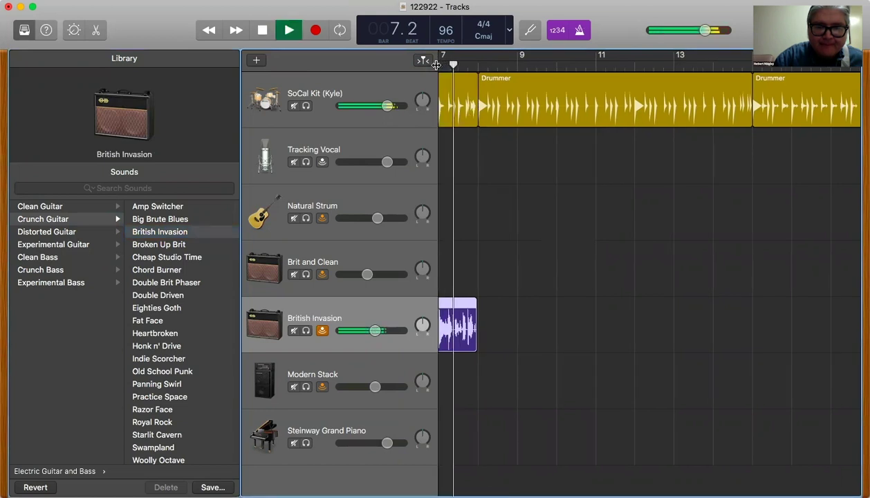
key(space)
click(339, 375)
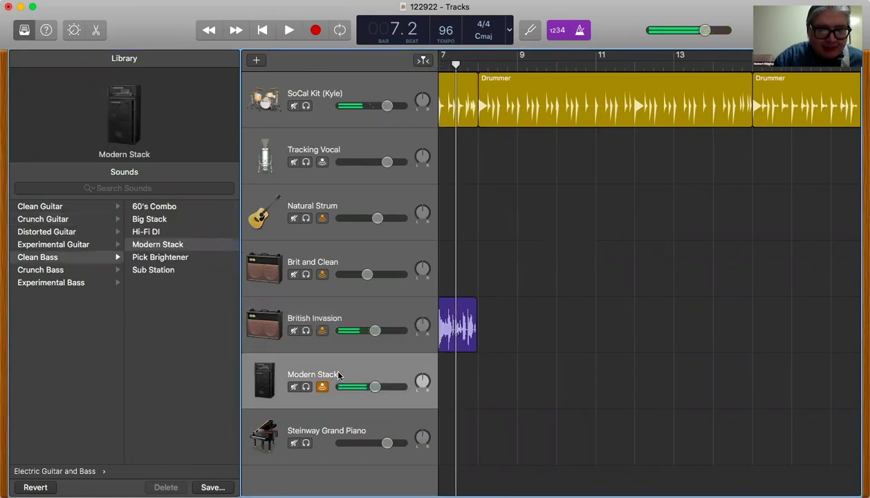
drag(458, 67, 206, 79)
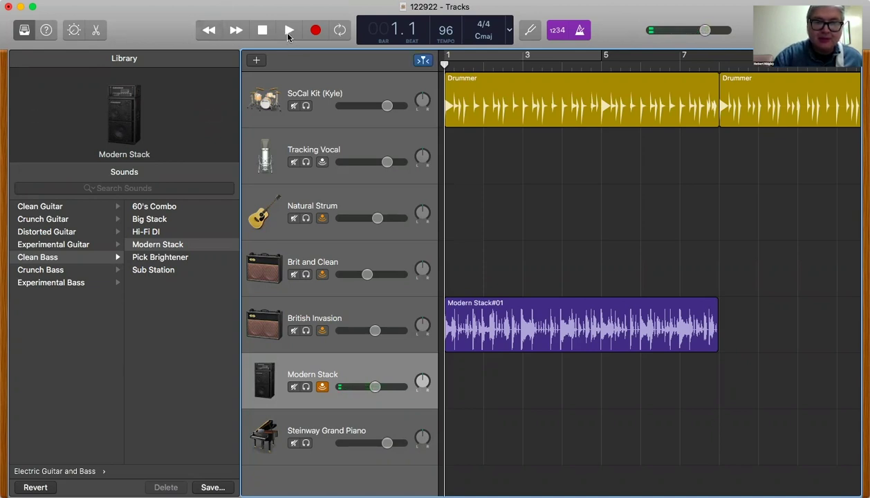
- Record a take on the Modern Stack track, delete it, and return to the song start
key(r)
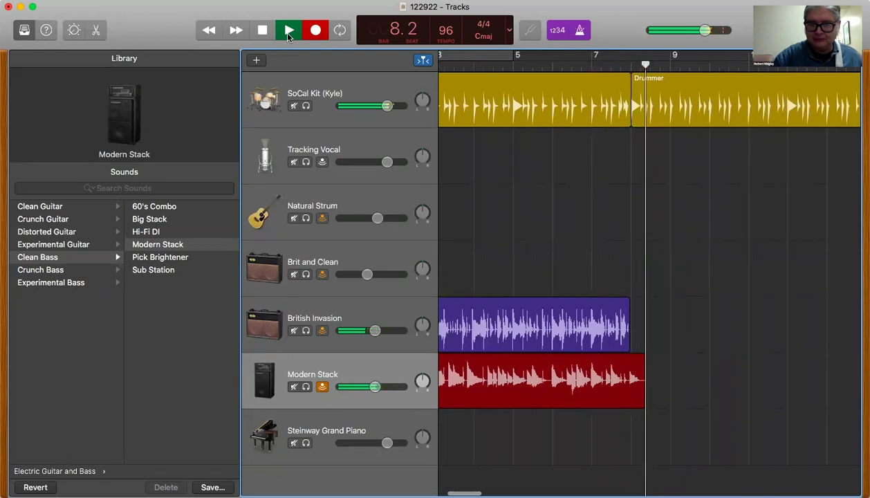
click(288, 32)
key(Delete)
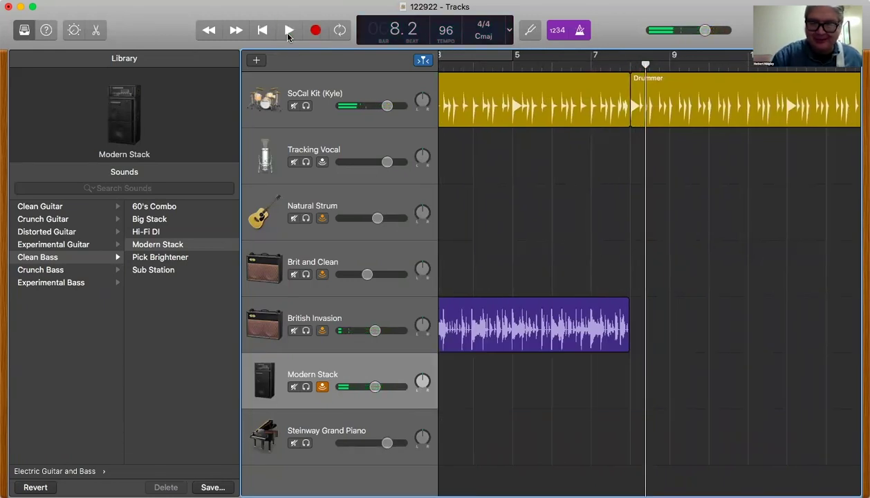
drag(465, 63, 212, 71)
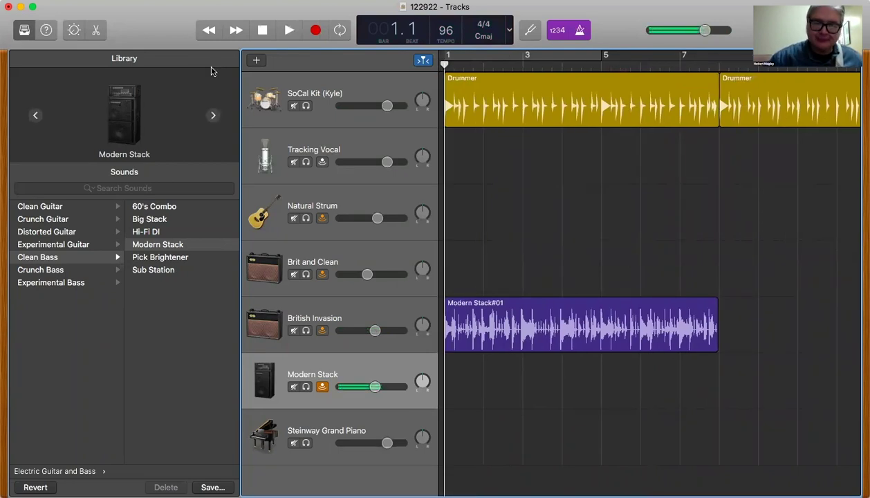
- Record a new Modern Stack take, trim it to end with the British Invasion part, check from bar 6.2
key(r)
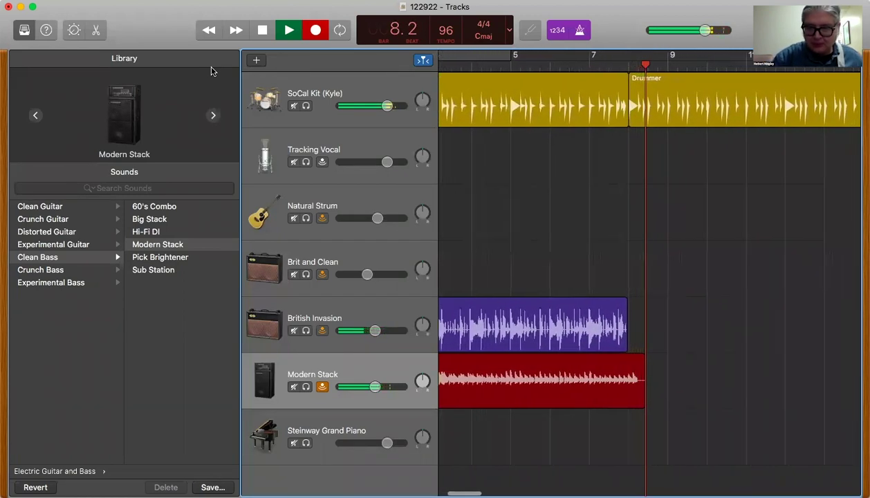
key(space)
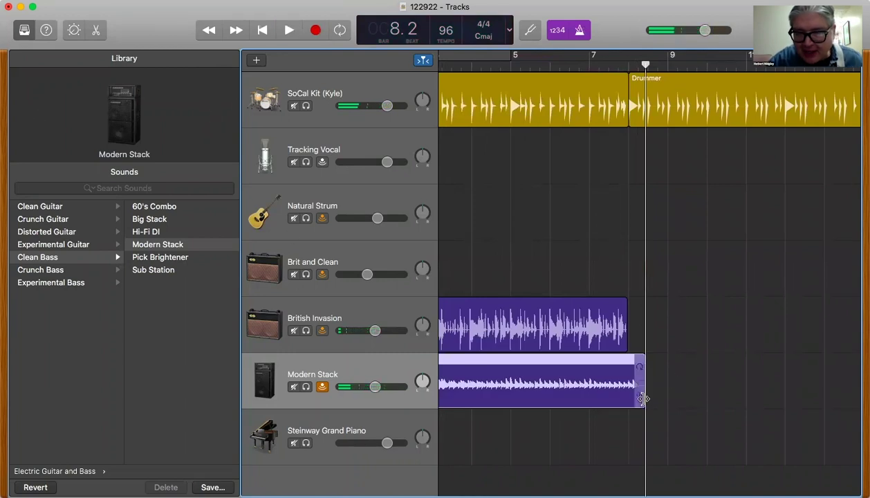
drag(642, 399, 627, 402)
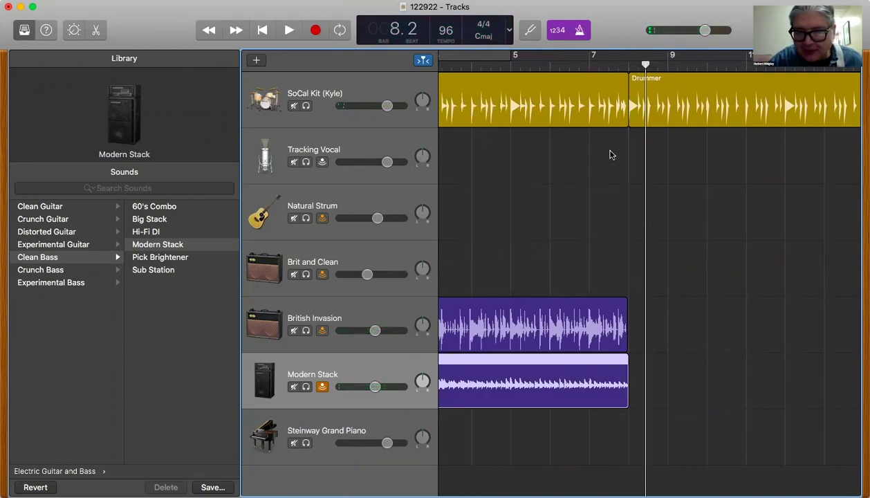
click(561, 66)
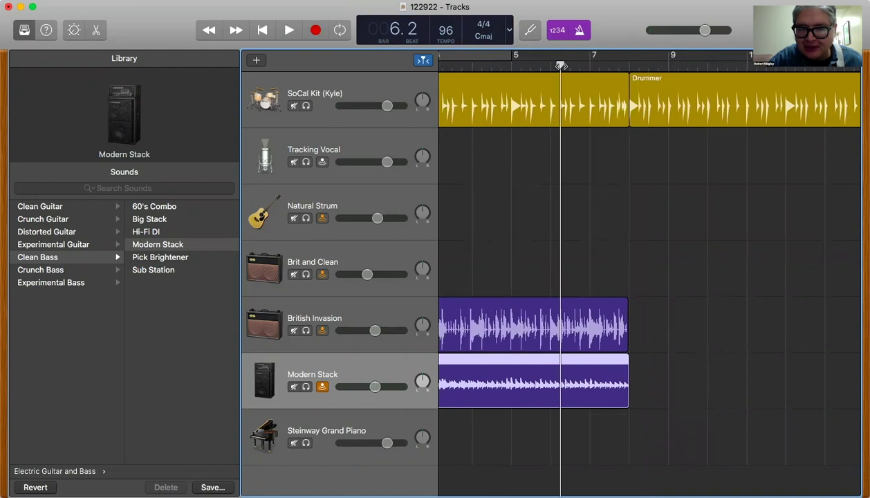
key(space)
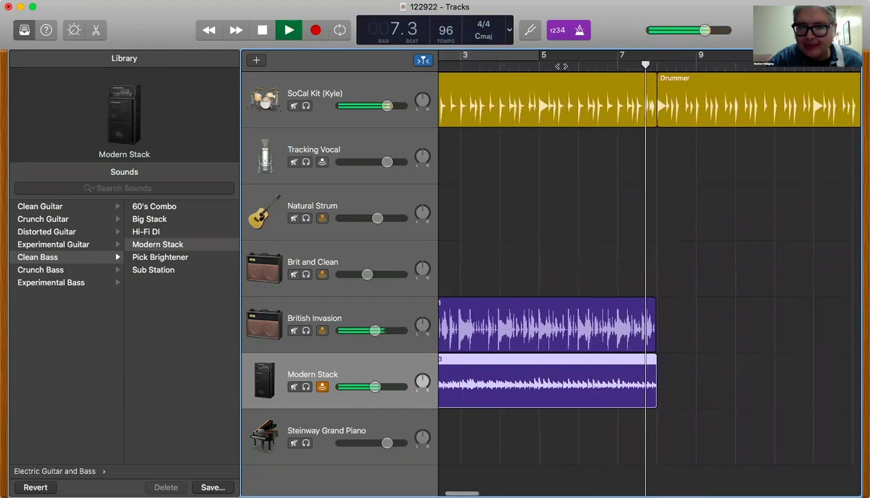
key(space)
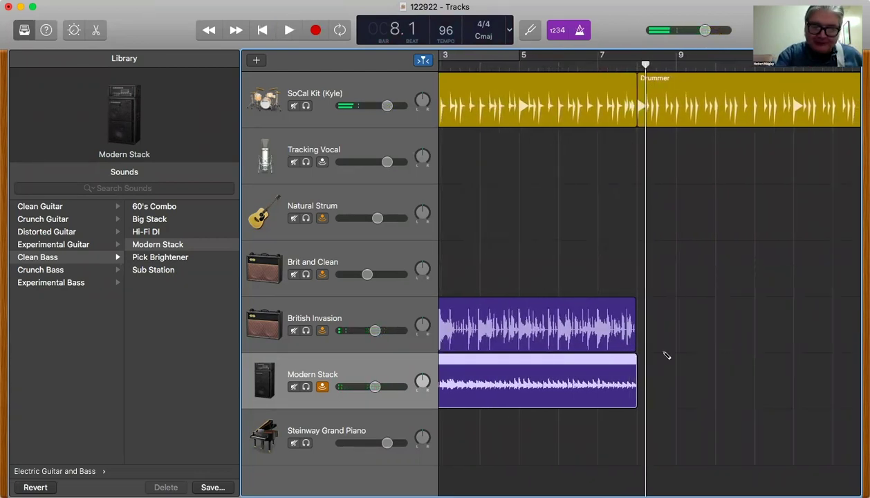
- Duplicate the Modern Stack track, switch the upper one to Broken Up Brit, and lower its volume
key(super+d)
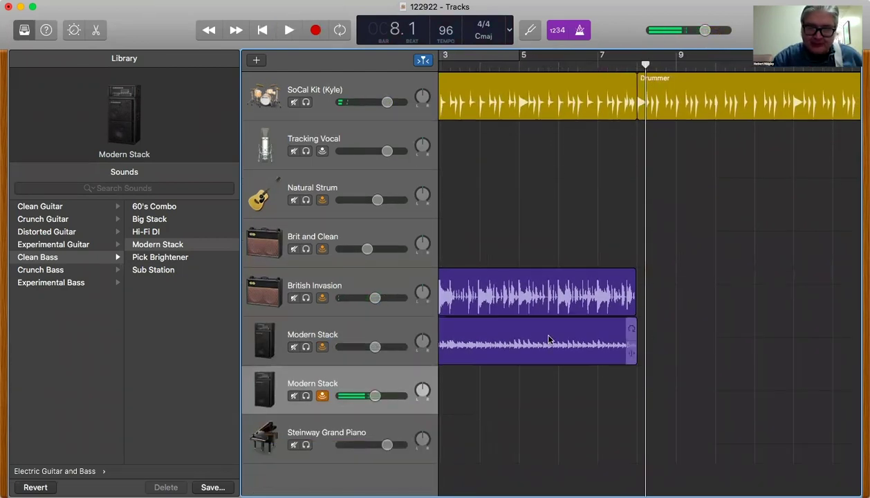
click(330, 333)
click(54, 220)
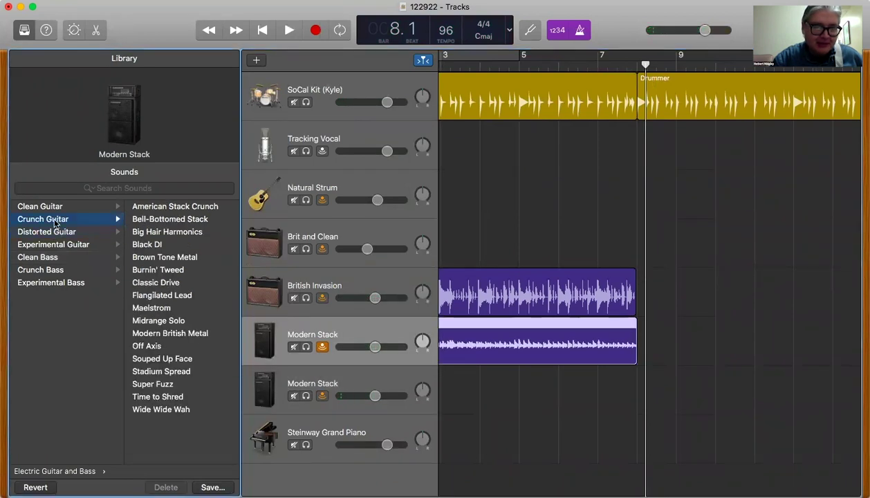
click(140, 246)
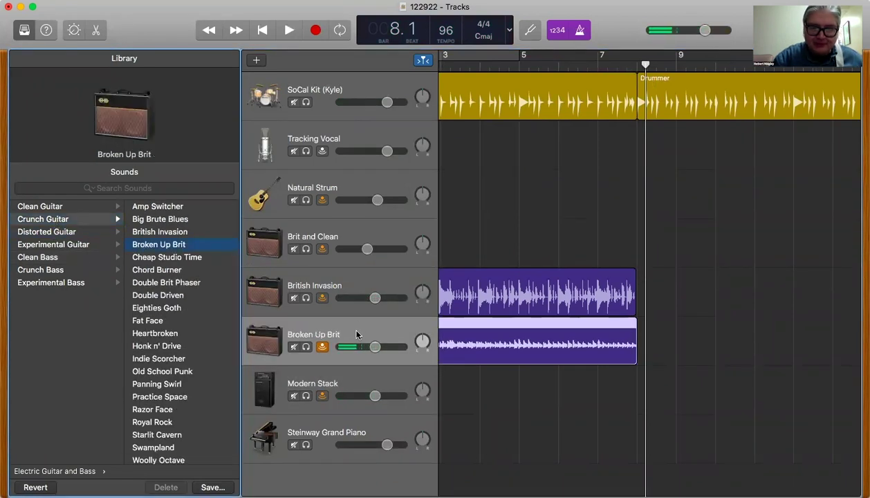
drag(375, 346, 364, 347)
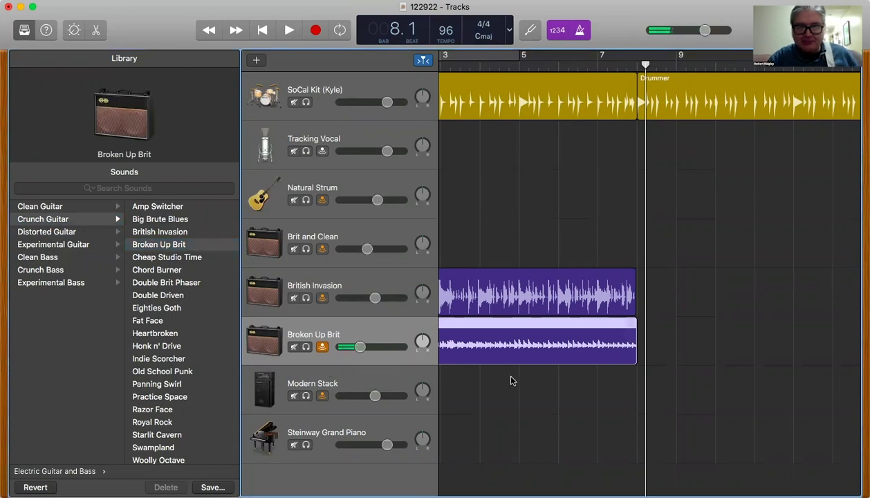
scroll(505, 373, left, 3)
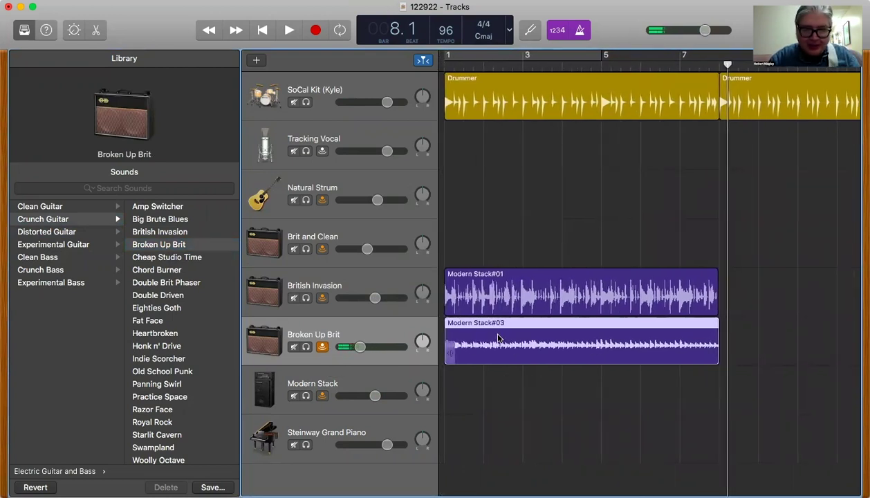
- Copy Modern Stack#03 onto the new track transposed -12, and set Broken Up Brit to -33 dB
drag(497, 339, 503, 382)
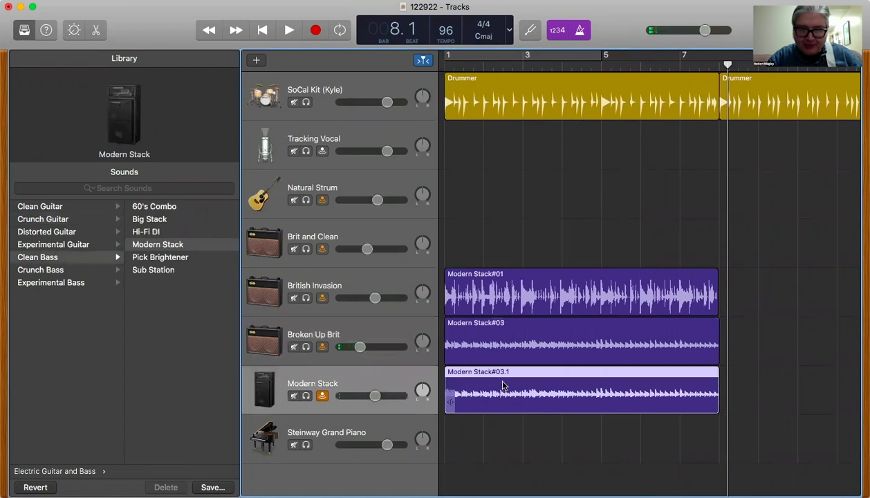
double_click(503, 385)
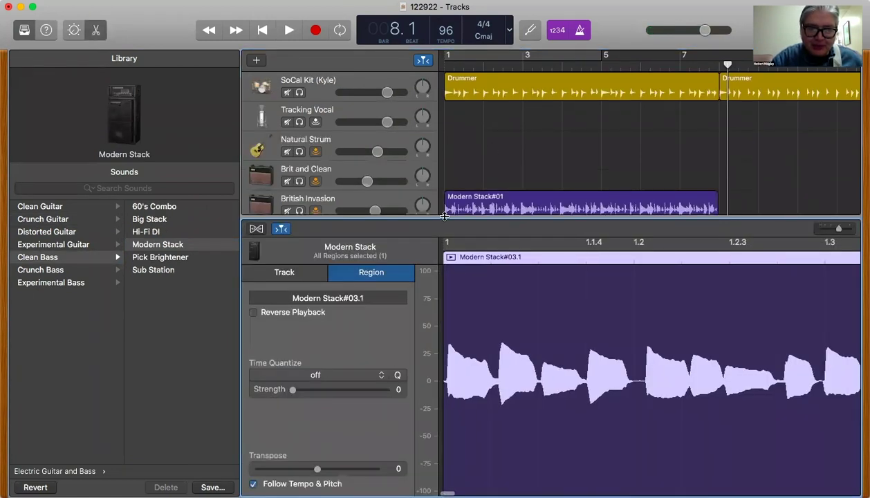
drag(444, 216, 444, 141)
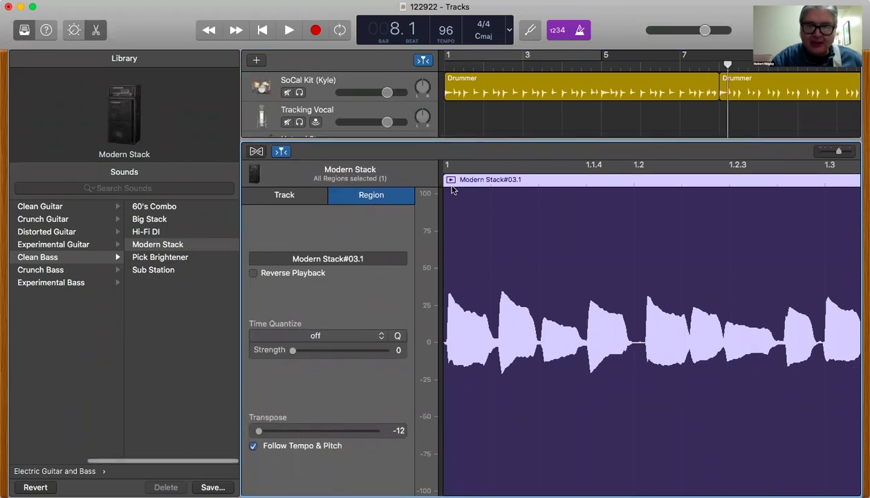
drag(463, 140, 463, 384)
key(space)
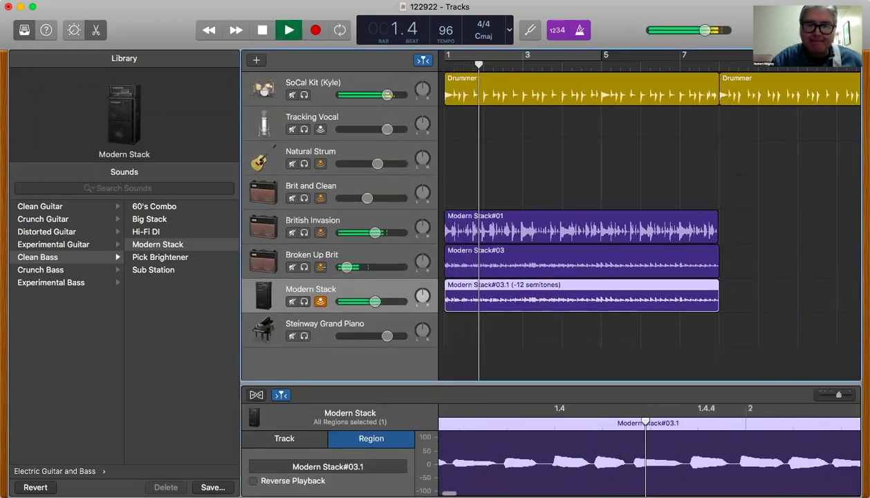
drag(360, 267, 346, 267)
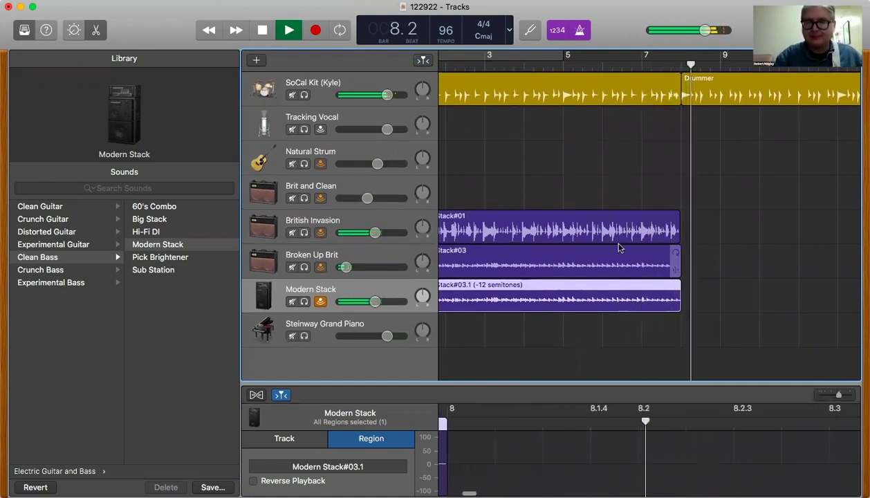
- Record a new British Invasion guitar part starting at bar 8 and stopping around bar 15
key(space)
key(comma)
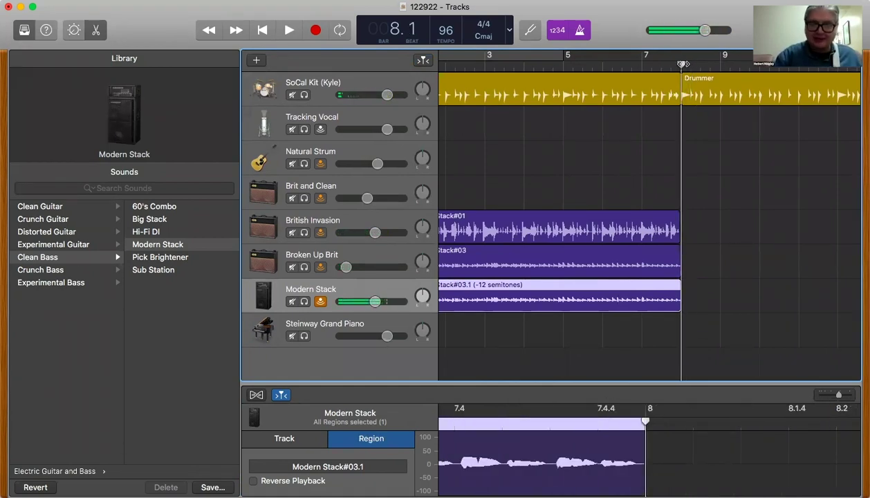
click(351, 226)
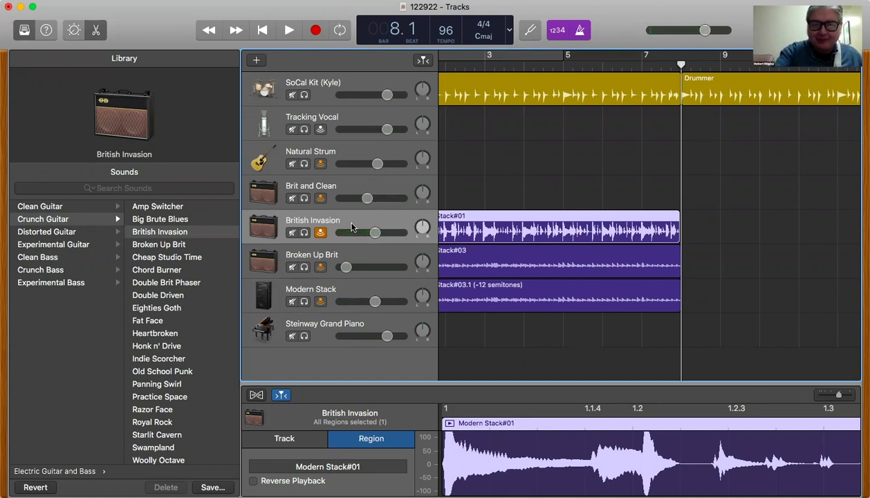
key(space)
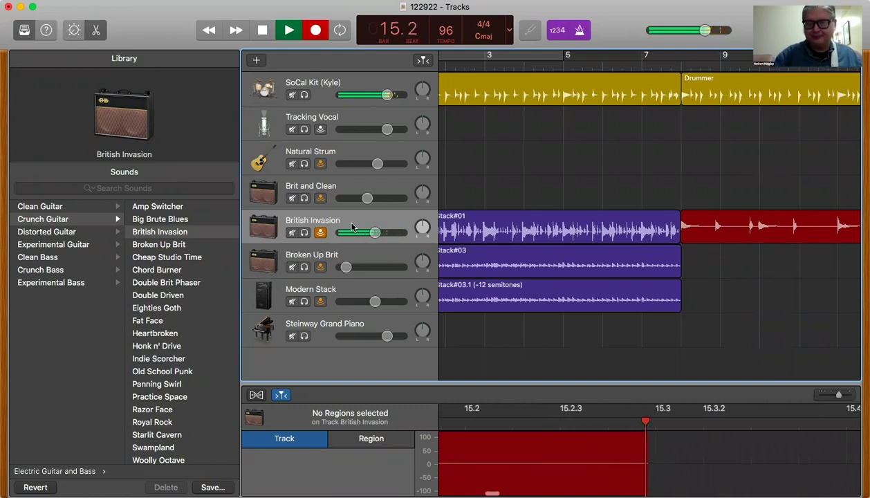
key(space)
- Trim British Invasion#01 to end at bar 15, check from bar 14, and return to bar 8
scroll(702, 263, right, 10)
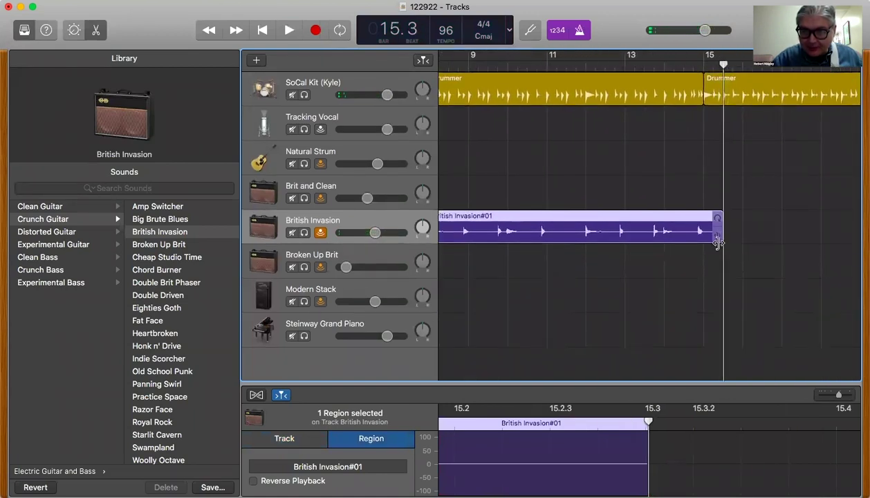
drag(703, 248, 701, 249)
click(673, 69)
key(space)
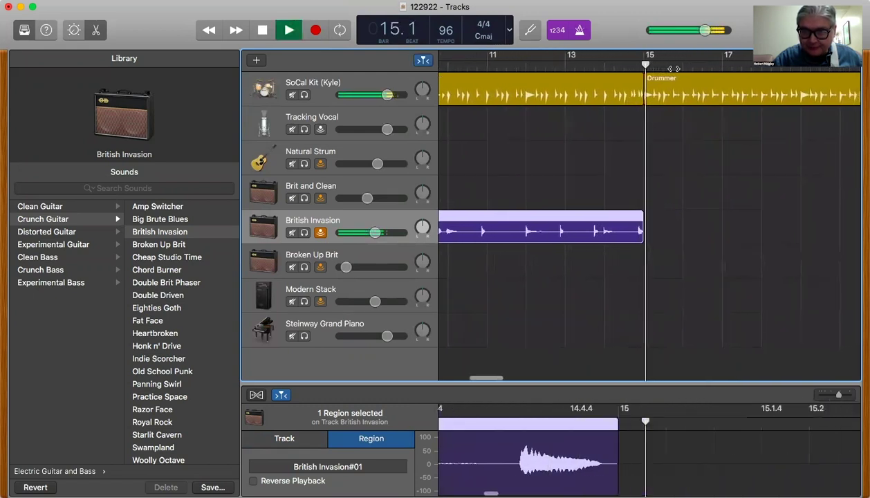
key(space)
scroll(700, 295, left, 3)
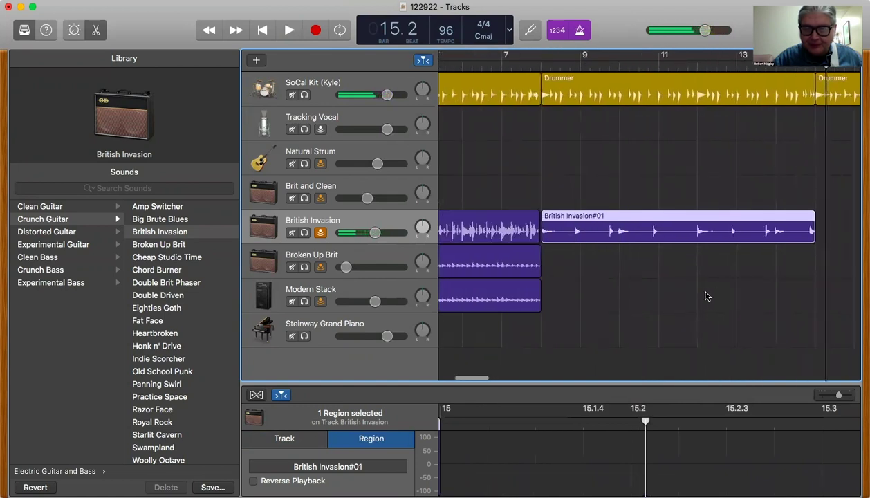
click(540, 65)
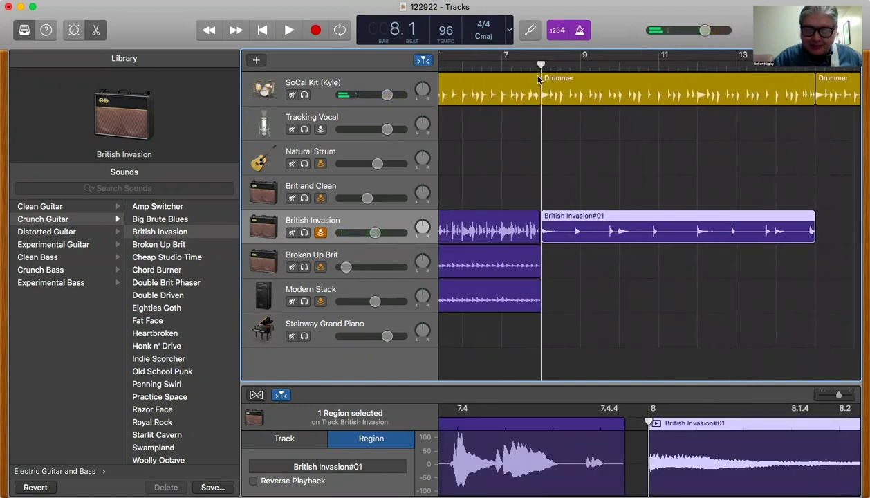
- Record a Broken Up Brit take, punching in at bar 8 and stopping at bar 15
click(330, 254)
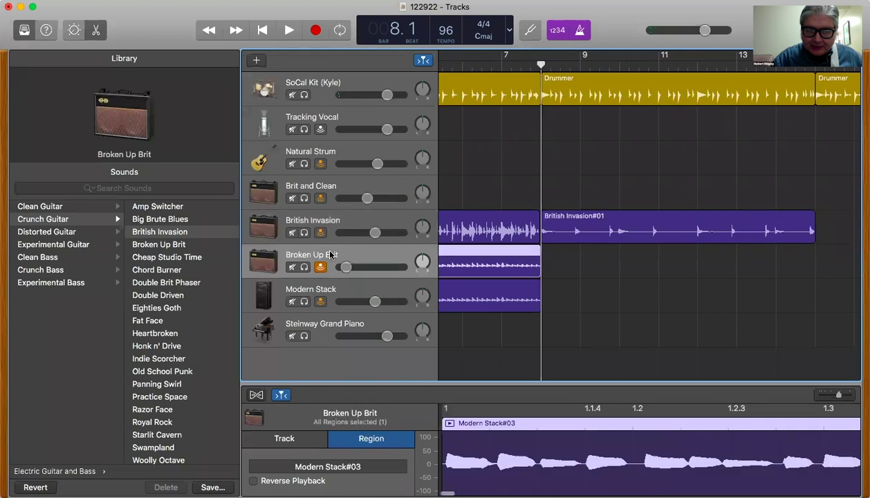
click(546, 178)
key(space)
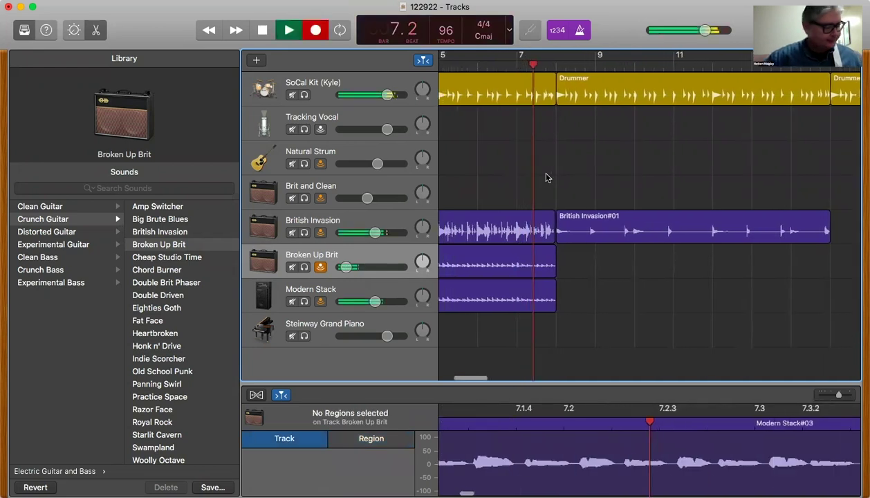
key(r)
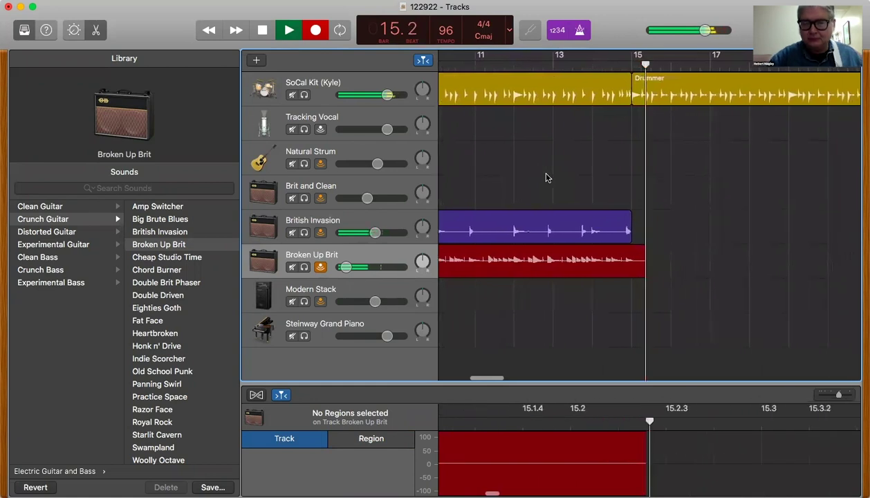
key(space)
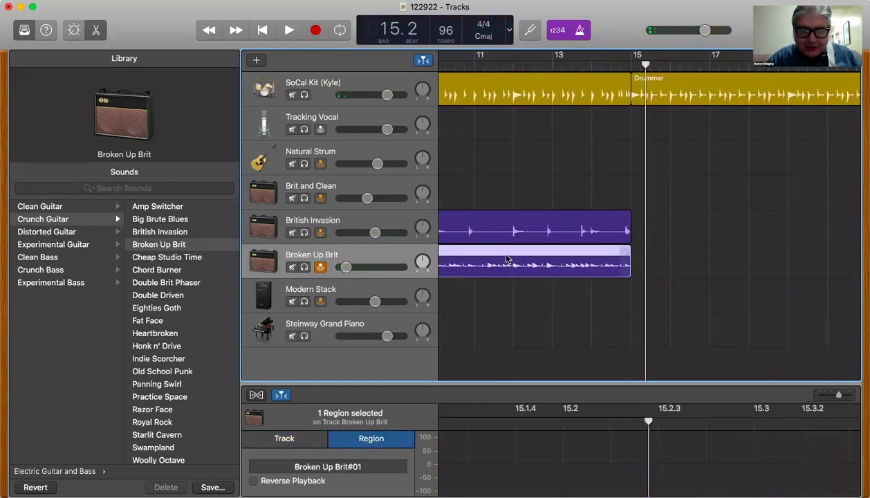
- Copy the Broken Up Brit#01 region onto Modern Stack and transpose the copy down 12 semitones
drag(503, 259, 501, 304)
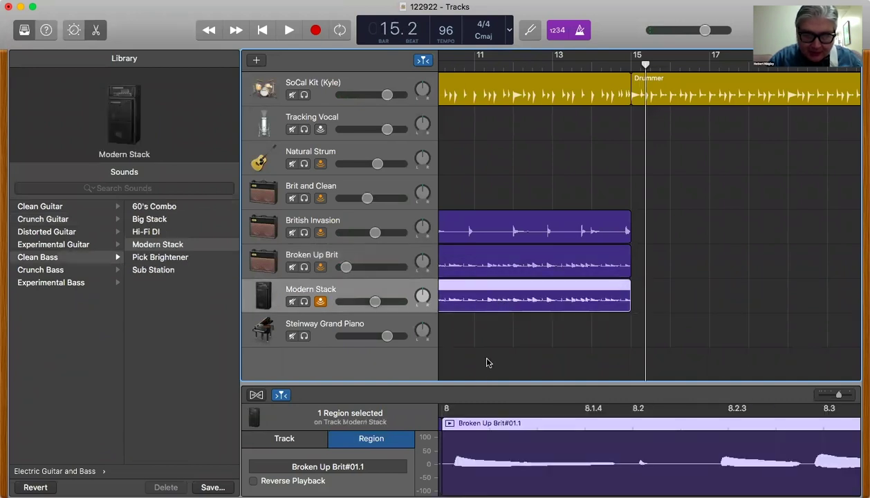
drag(510, 383, 429, 98)
drag(291, 406, 227, 417)
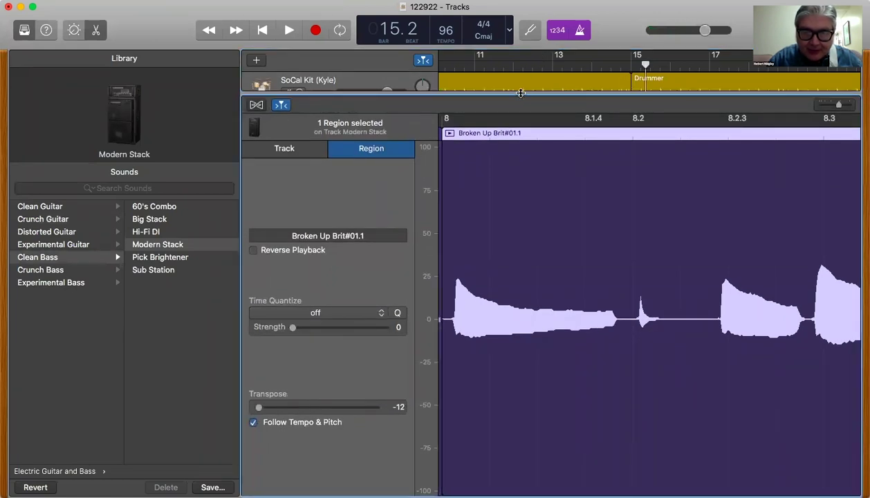
drag(520, 93, 512, 349)
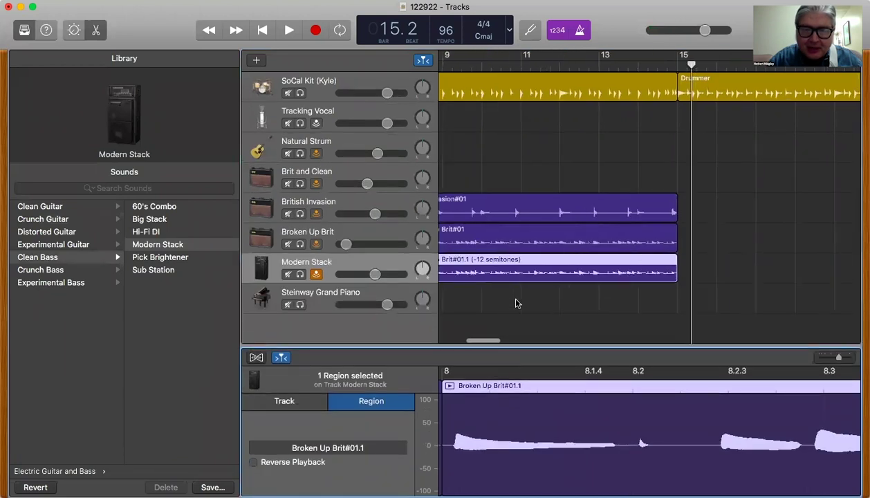
- Play back the doubled section from bar 8
scroll(516, 301, left, 5)
drag(534, 66, 505, 67)
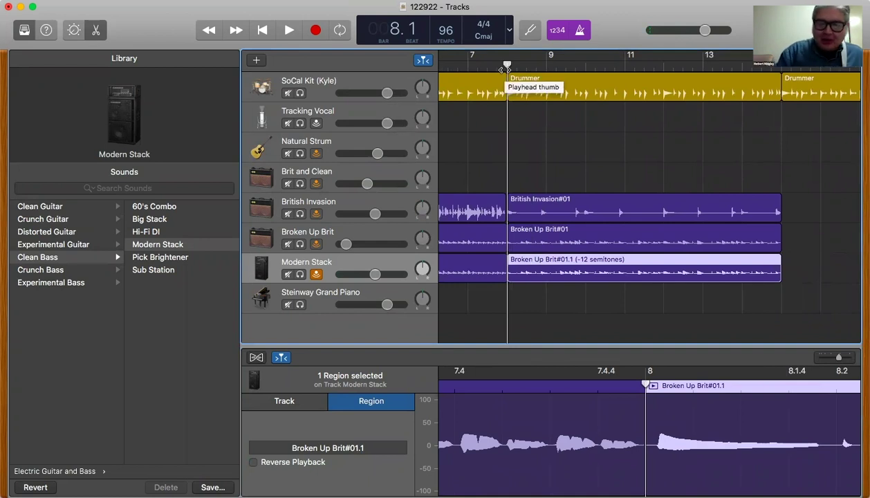
key(space)
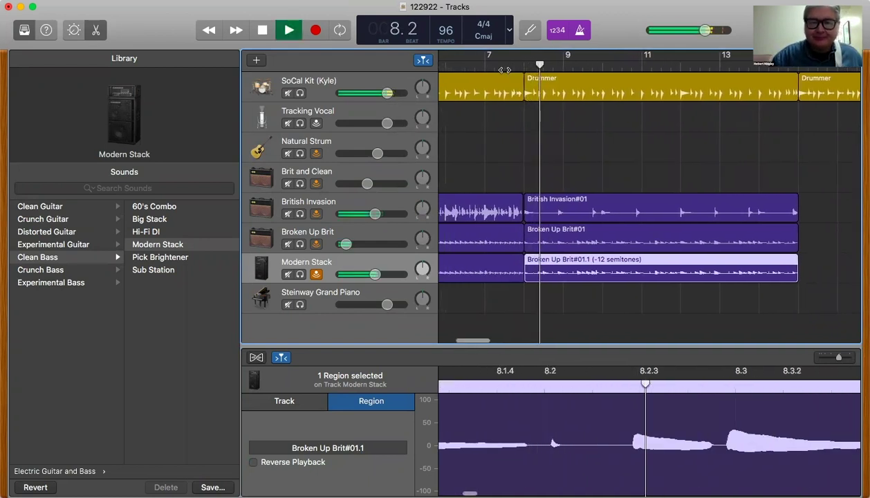
scroll(505, 70, left, 2)
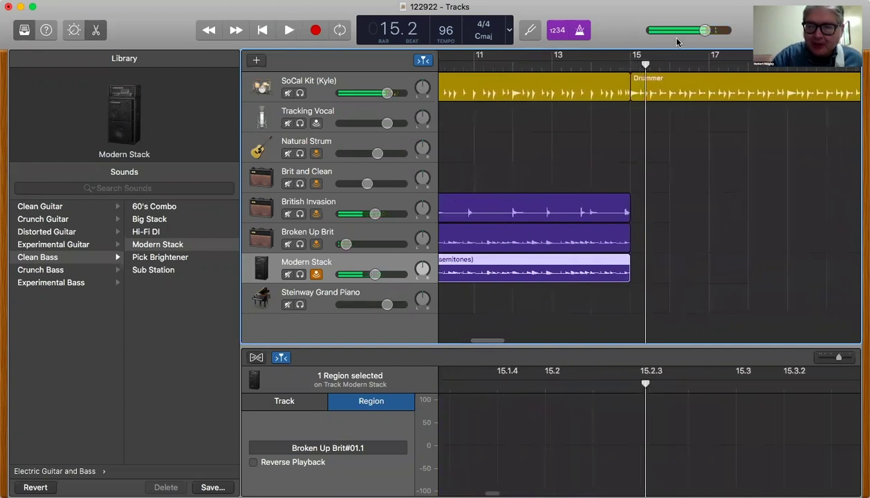
- Attempt British Invasion takes from bar 15, deleting the overloaded British Invasion#03 take
drag(644, 70, 631, 73)
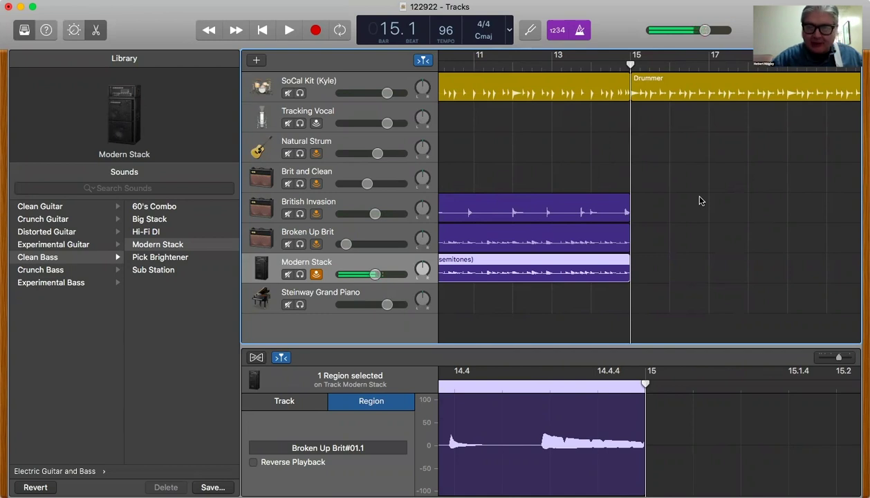
click(399, 208)
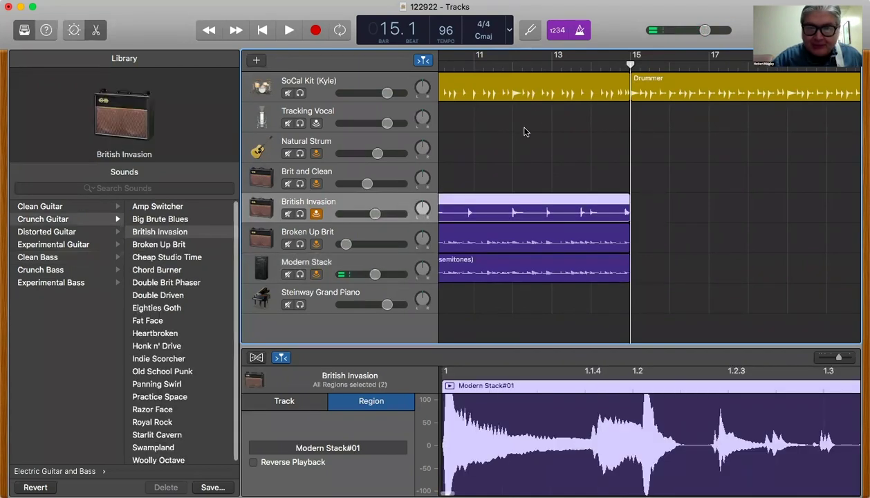
click(315, 32)
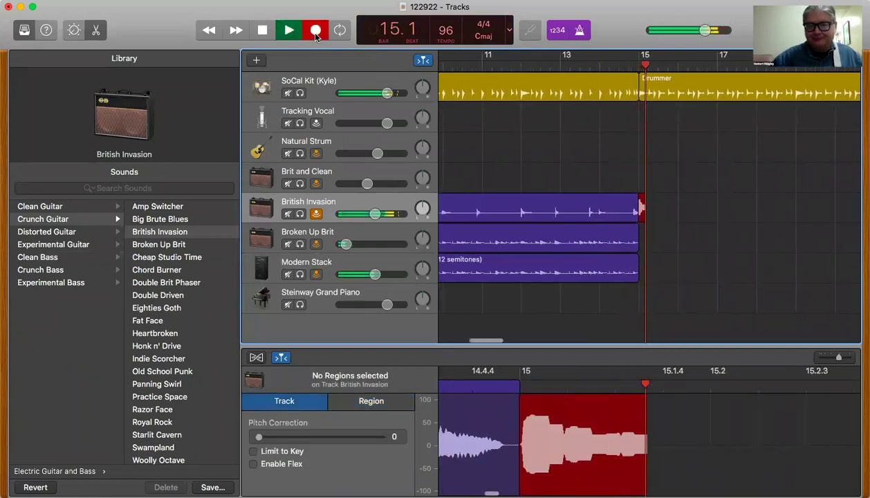
click(315, 31)
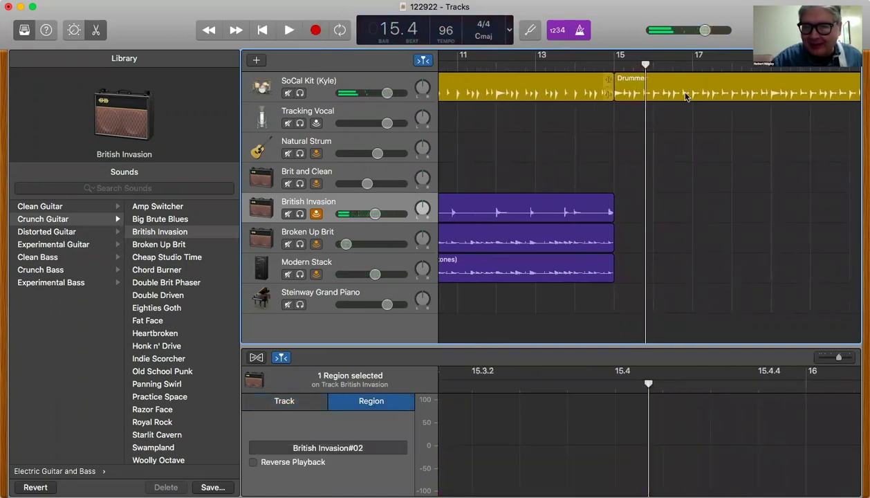
drag(643, 64, 613, 67)
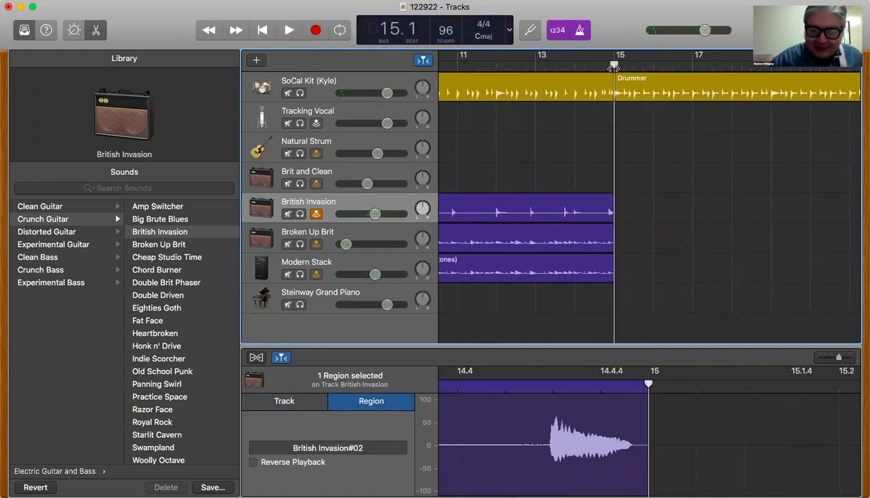
key(r)
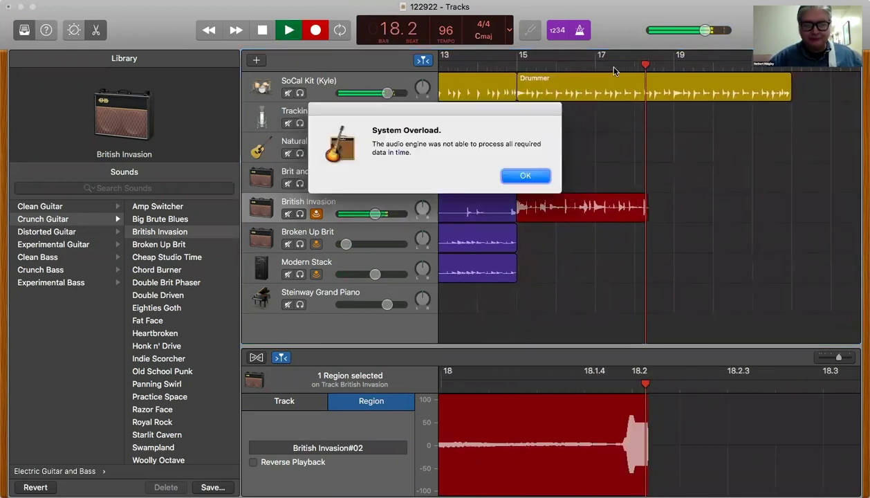
key(Return)
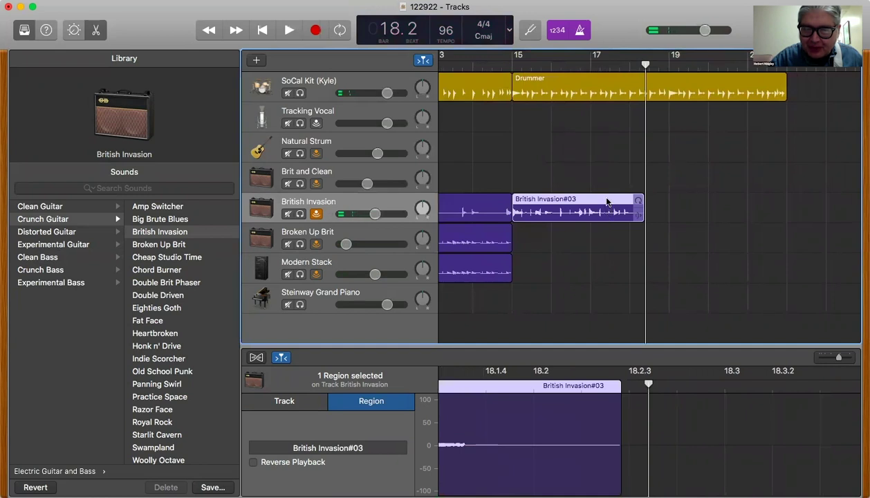
key(Delete)
- Retry recording from just before bar 15 and delete the short British Invasion#04 take
drag(645, 64, 514, 72)
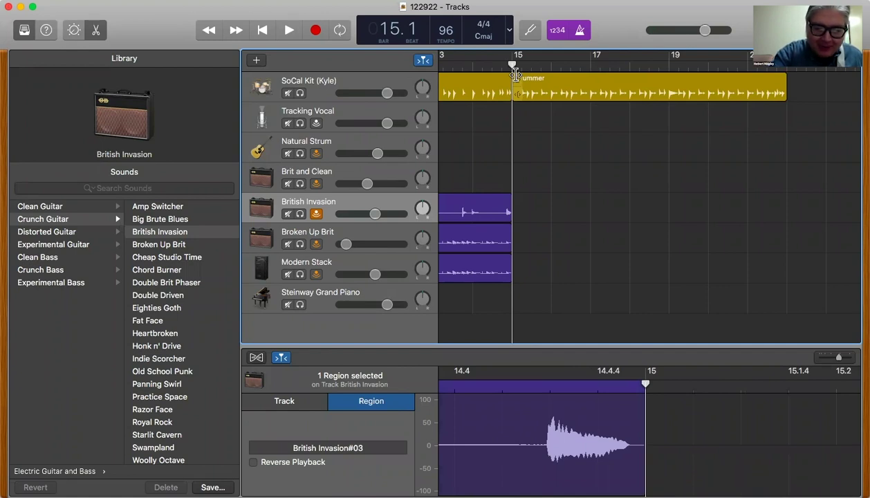
key(space)
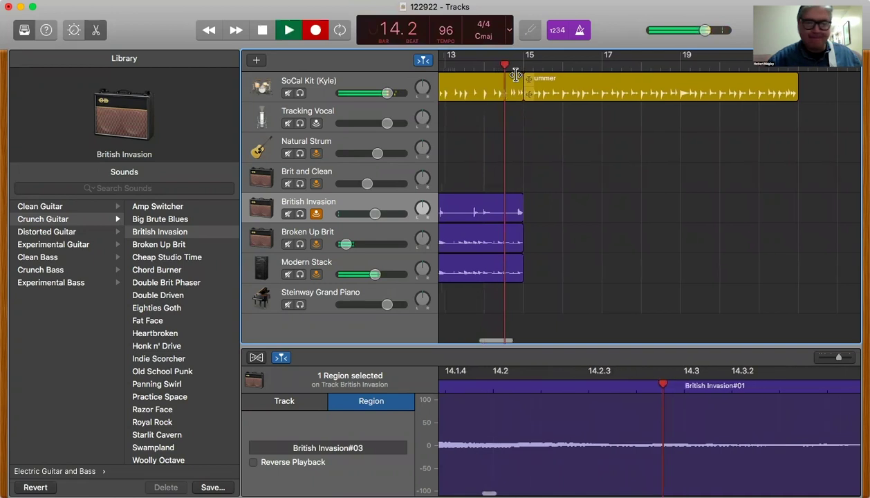
key(r)
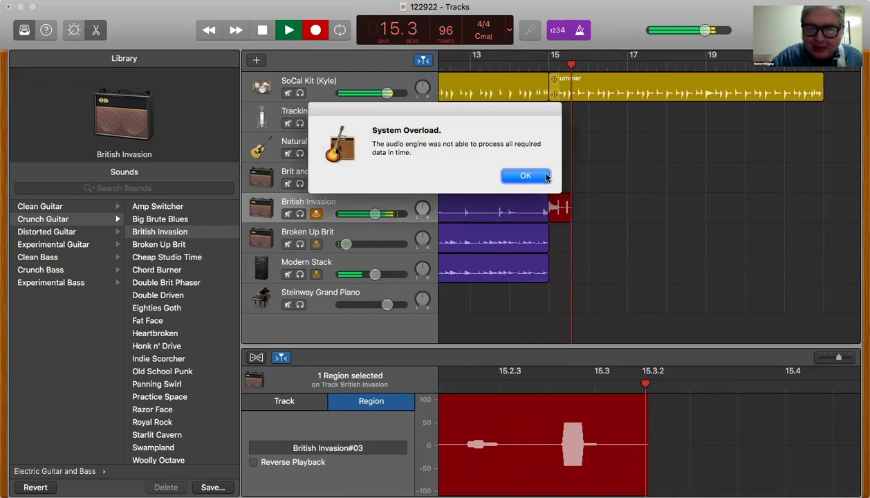
click(526, 176)
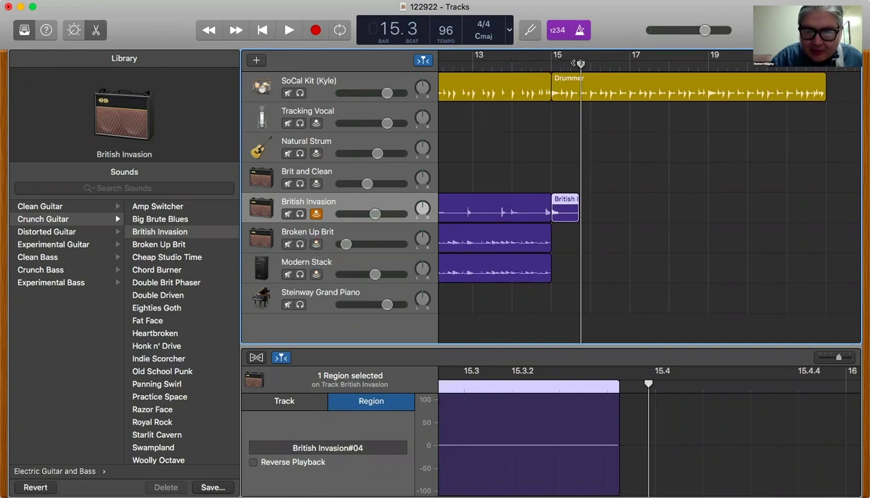
drag(580, 63, 551, 67)
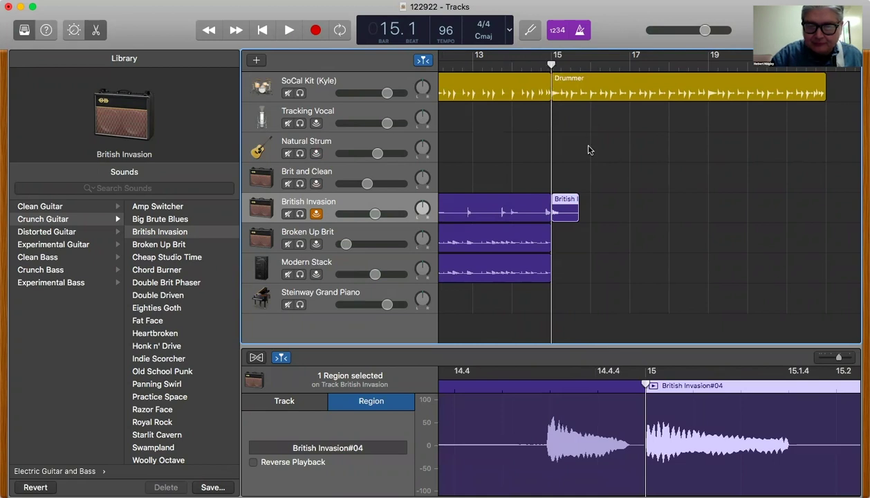
key(Delete)
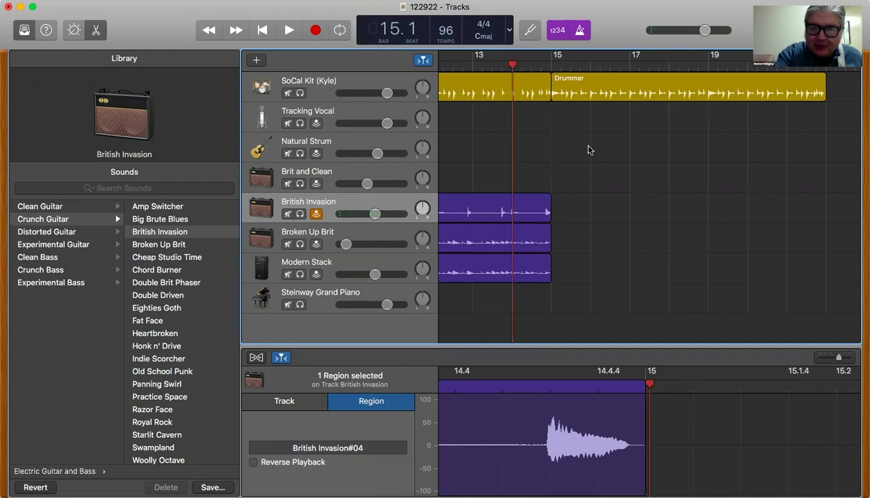
- Record British Invasion#05 from bar 15 to the song's end and trim it to end with the drums
key(space)
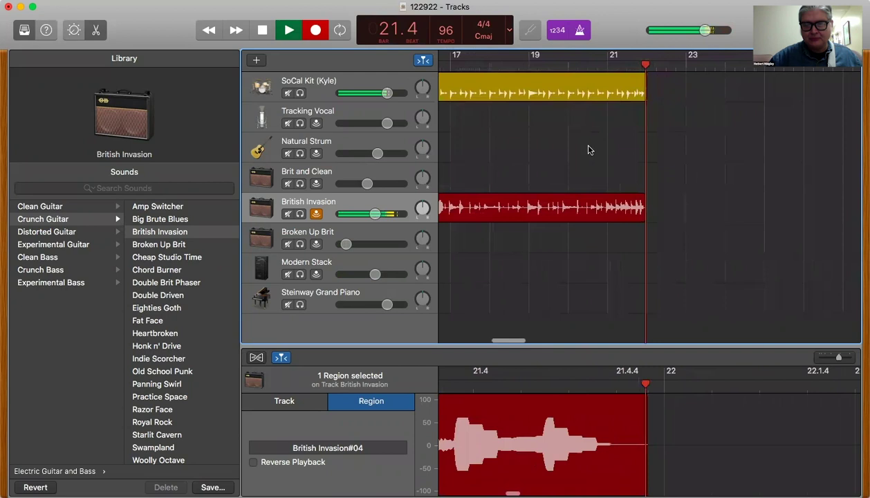
key(space)
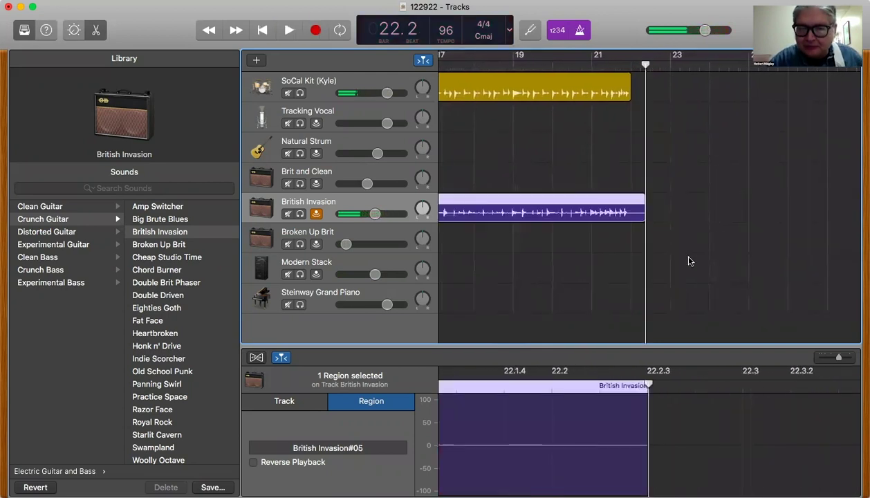
drag(632, 219, 632, 221)
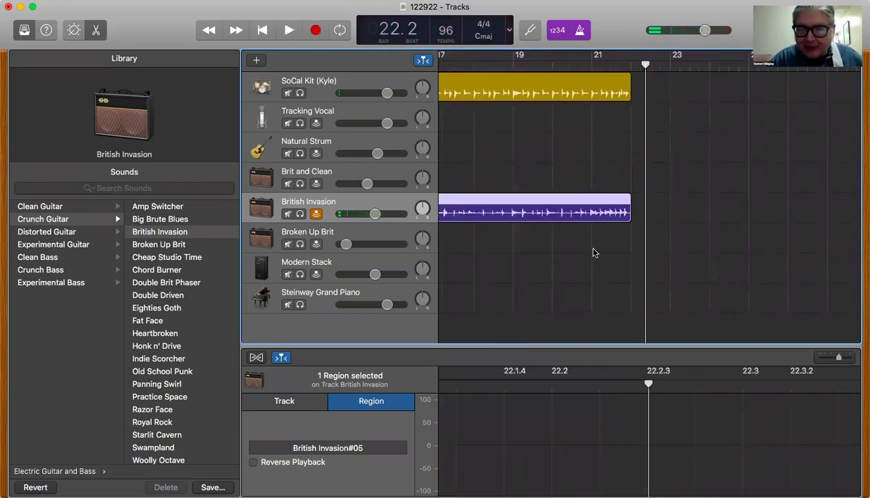
scroll(593, 250, left, 8)
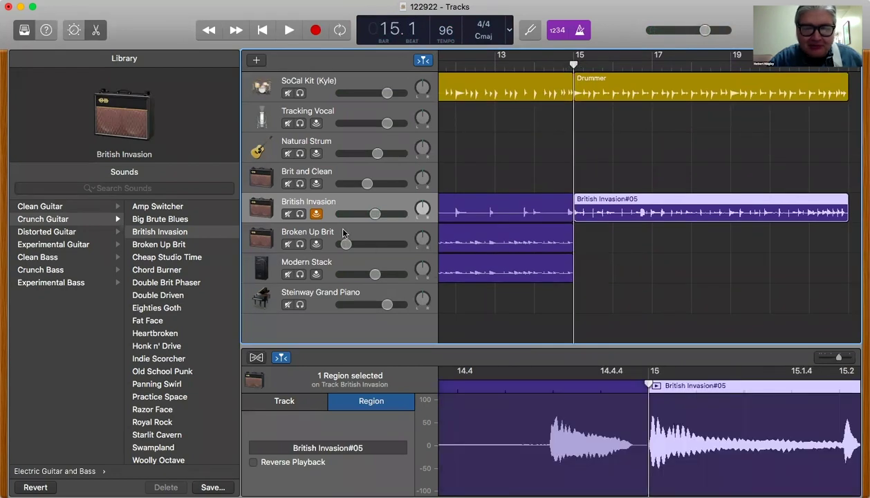
click(331, 268)
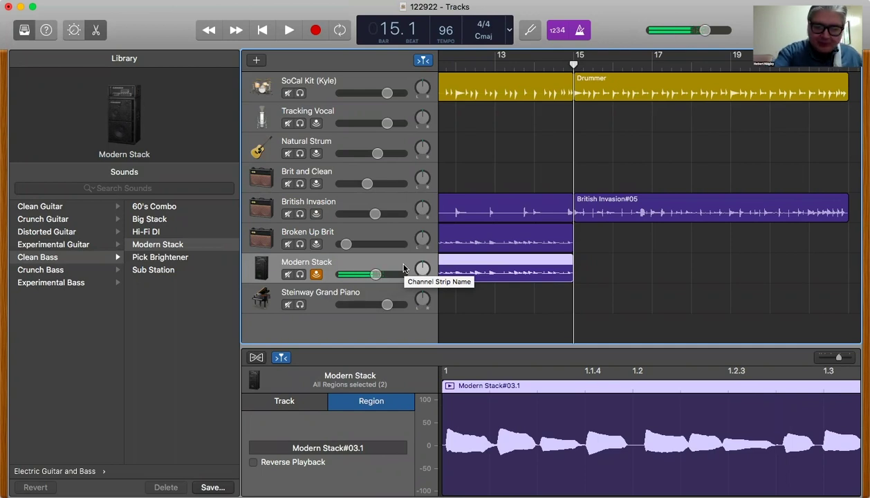
- Record Modern Stack from bar 15, delete the overloaded #02 take, and re-record #04 to the end
click(403, 269)
key(space)
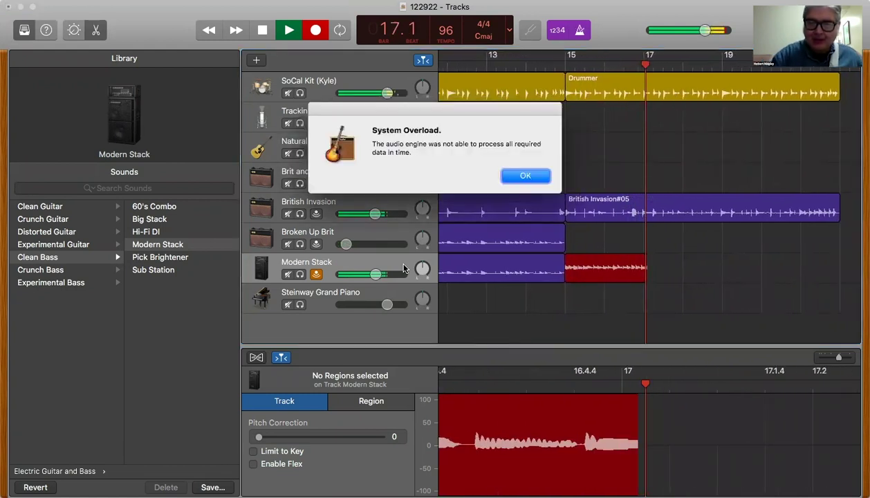
key(Return)
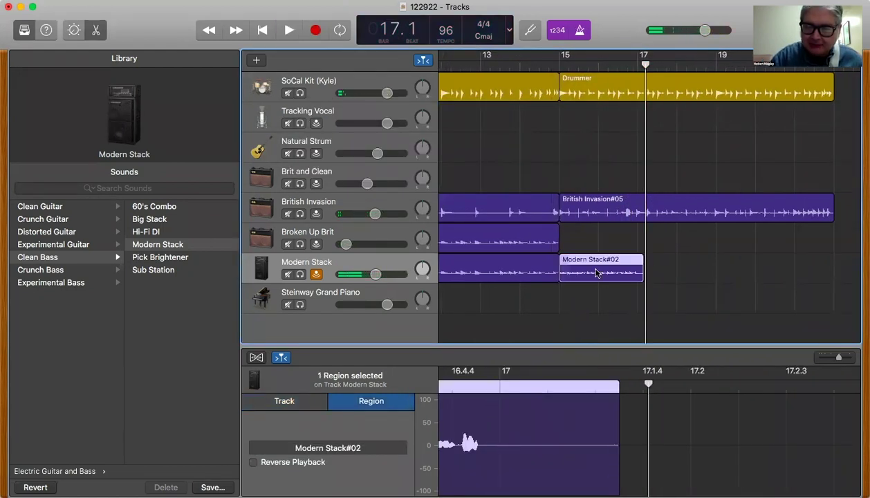
key(Delete)
drag(645, 64, 559, 65)
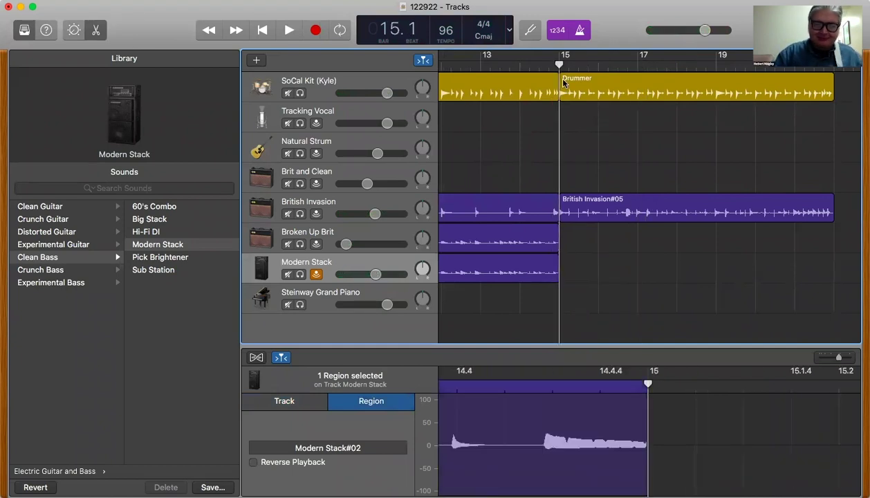
key(space)
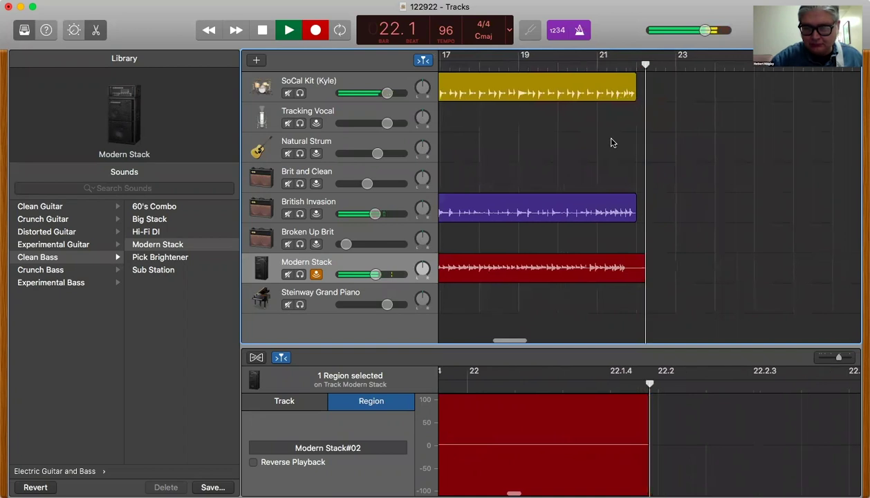
key(space)
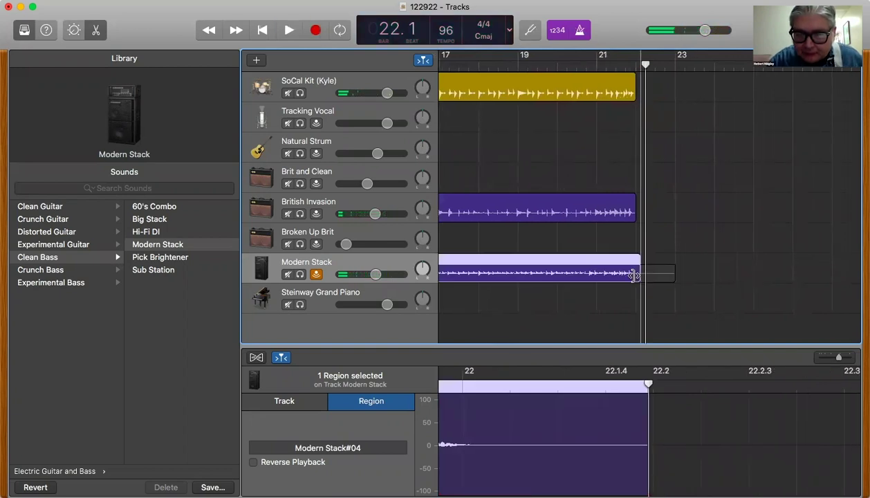
- Trim Modern Stack#04 to end with the drums and copy it onto Broken Up Brit
drag(633, 275, 631, 275)
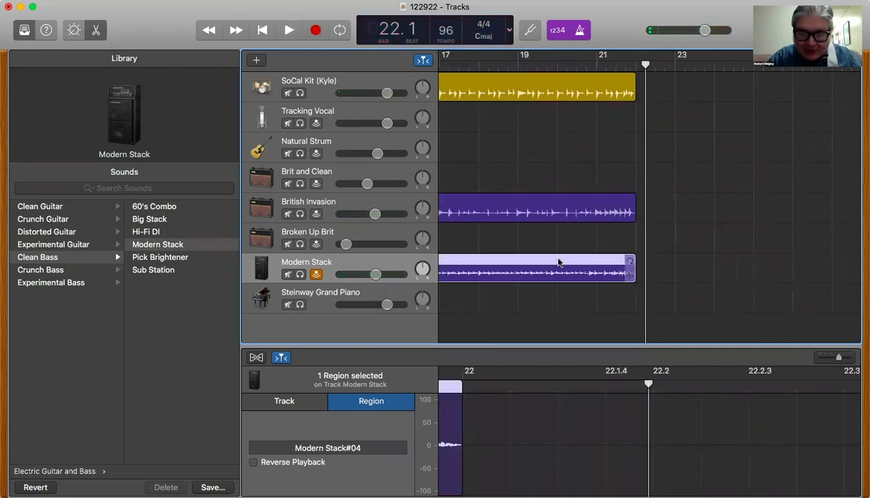
drag(559, 263, 562, 249)
click(528, 272)
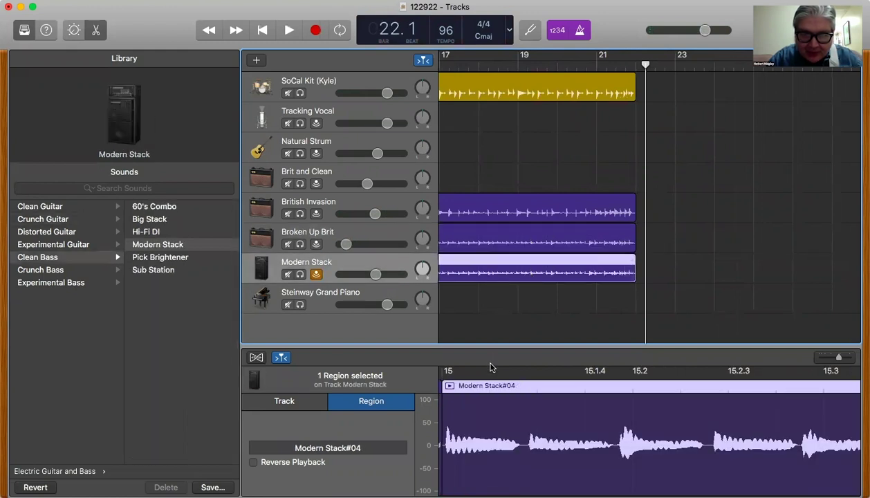
- Transpose Modern Stack#04 down 12 semitones, then zoom out to the whole song
drag(489, 347, 518, 110)
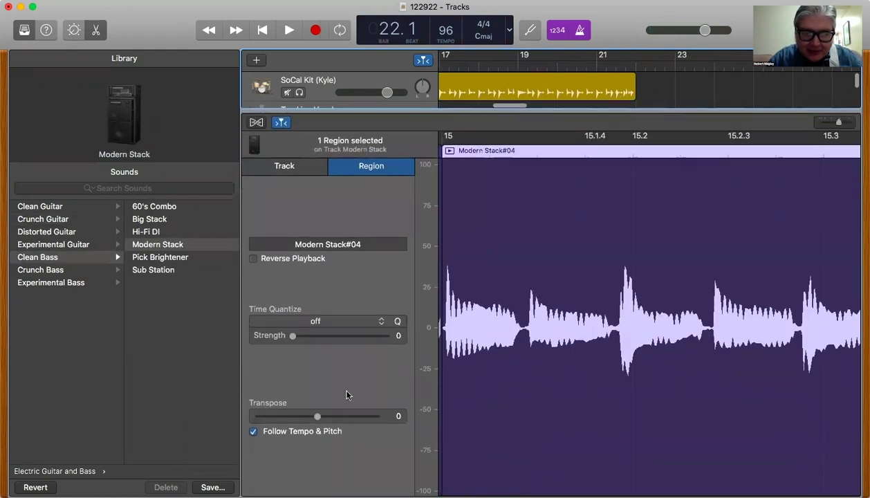
drag(315, 417, 210, 419)
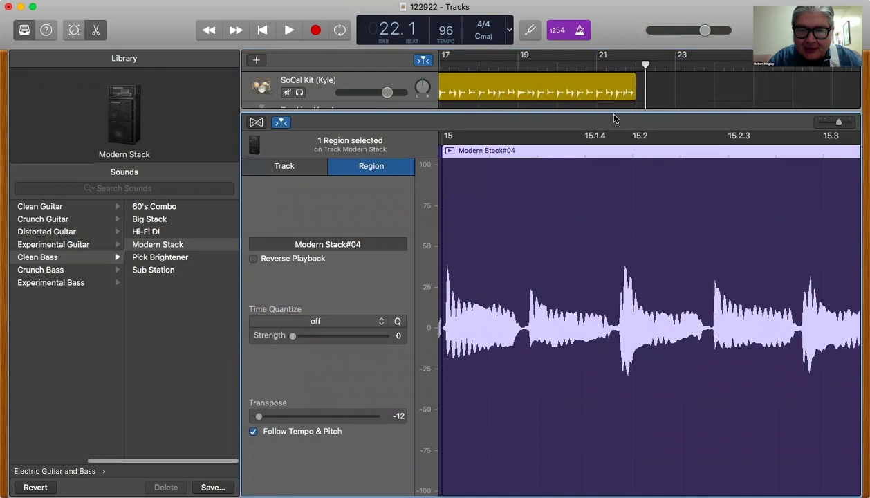
drag(613, 111, 522, 399)
click(395, 400)
scroll(535, 324, left, 10)
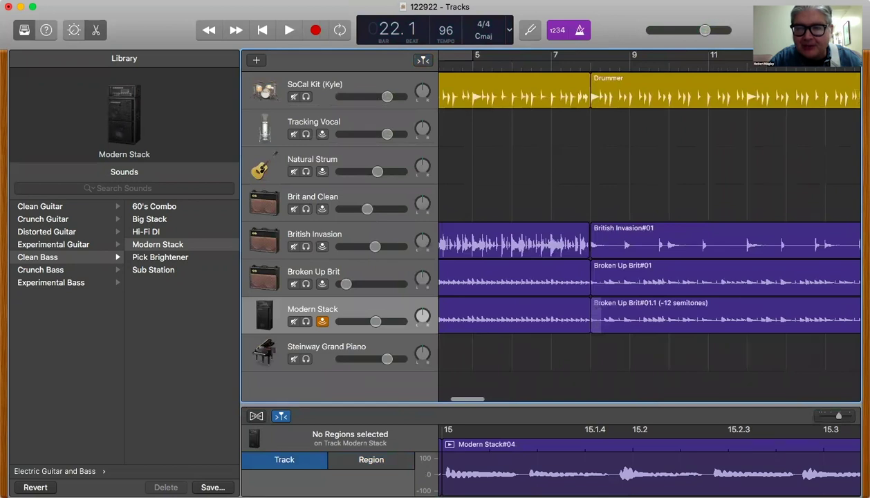
key(super+Left)
key(super+Left)
key(super+Left)
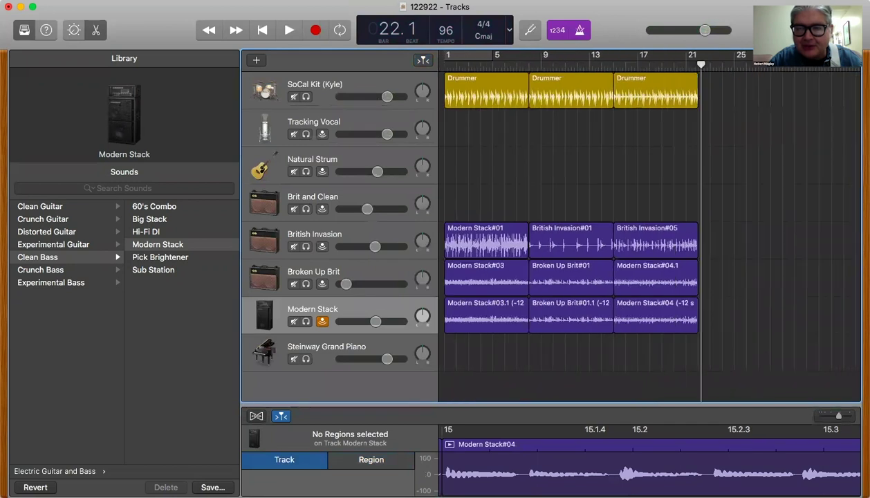
- Play the song from the start, raise Broken Up Brit to -14.6 dB, and select the last section's regions
click(544, 69)
key(Return)
key(space)
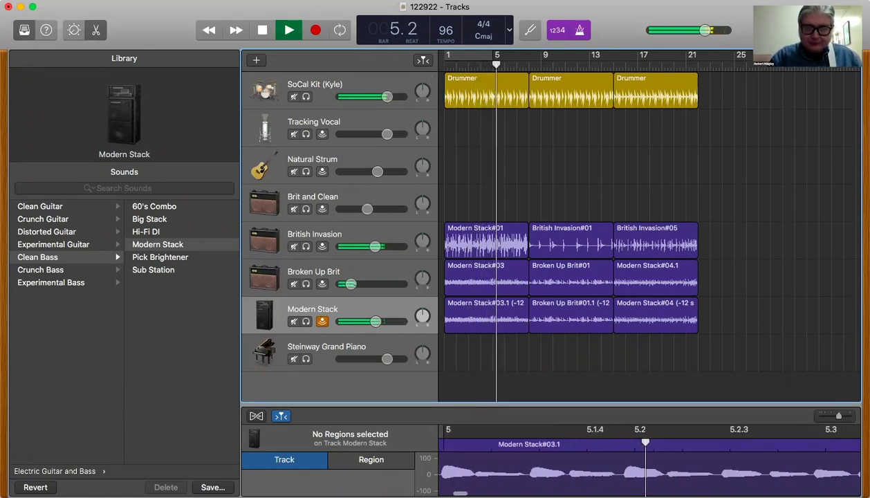
drag(352, 284, 360, 284)
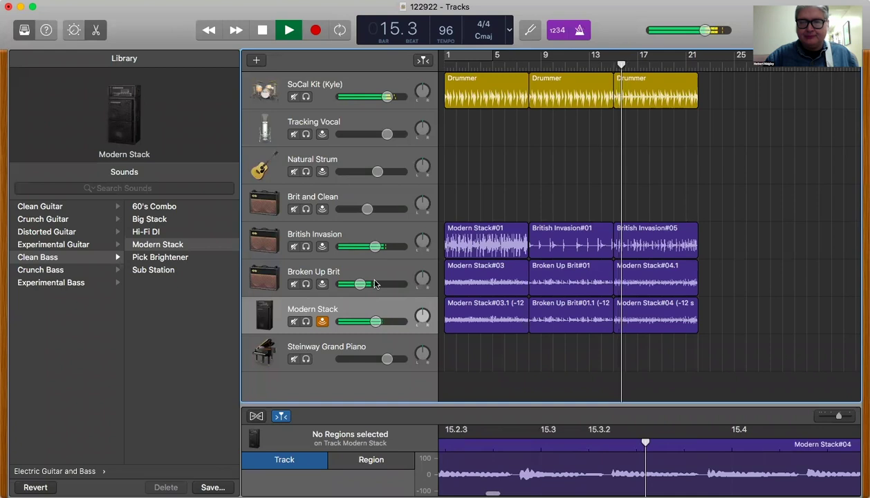
key(space)
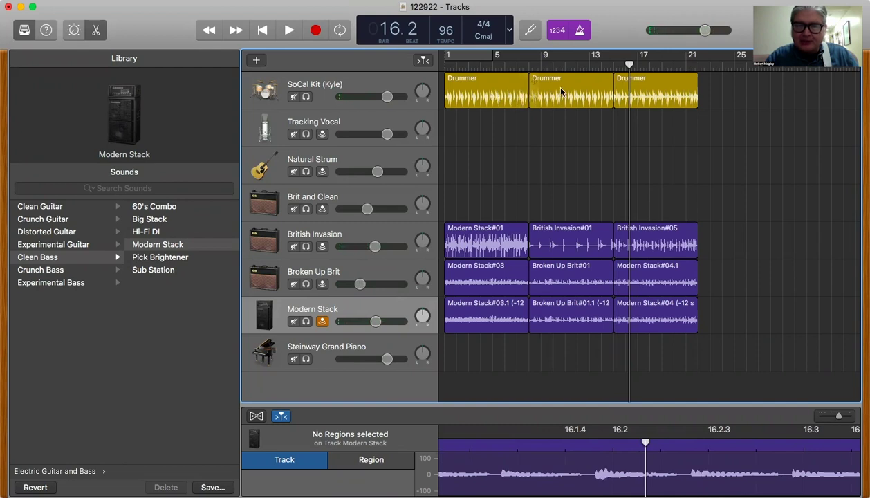
drag(712, 339, 734, 86)
- Zoom out to the whole arrangement, make the tracks taller, and set the playhead at bar 5
click(481, 79)
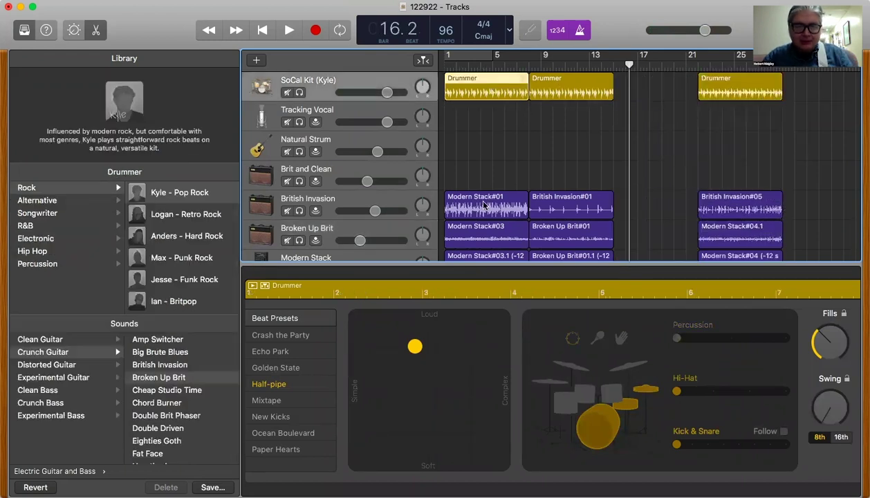
scroll(477, 143, down, 3)
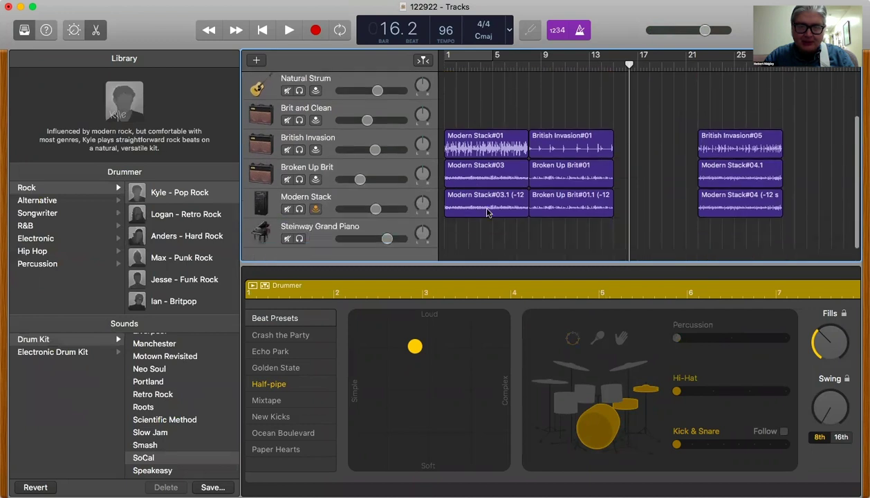
key(super+Left)
scroll(478, 208, up, 2)
right_click(488, 214)
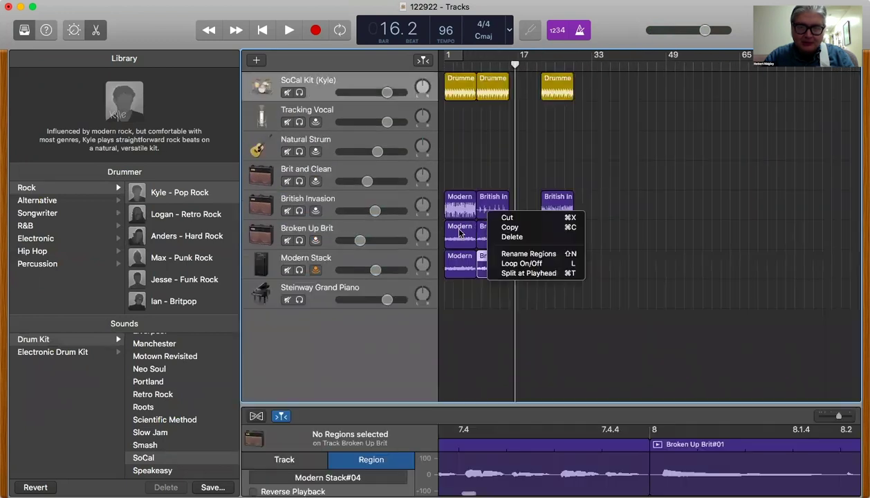
right_click(462, 280)
key(Escape)
key(super+Down)
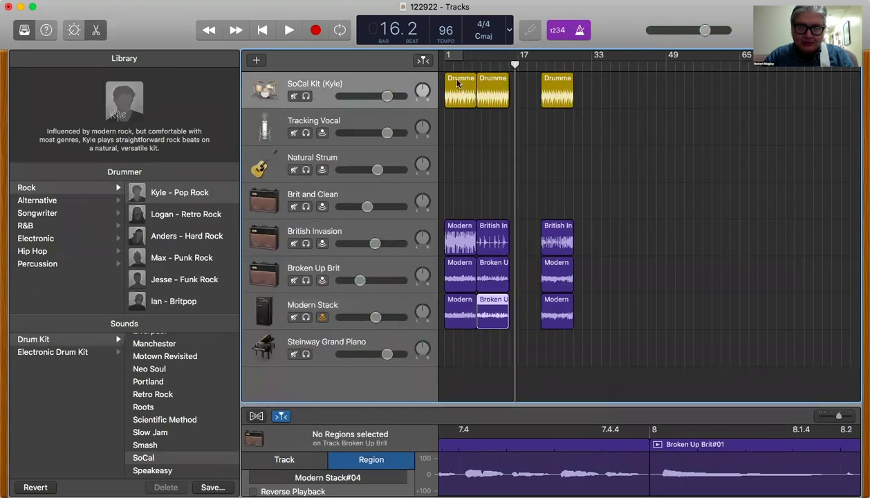
click(462, 66)
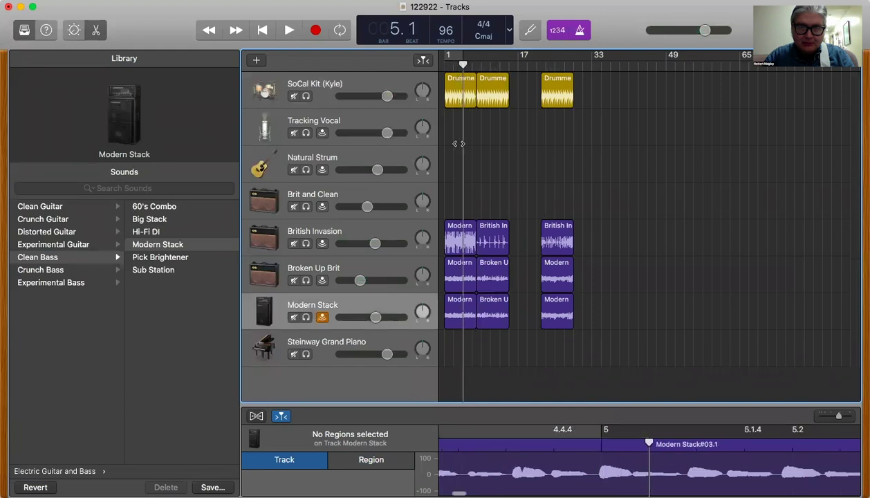
- Copy the opening section into the gap at bar 16 and again at bar 29
drag(460, 331, 467, 219)
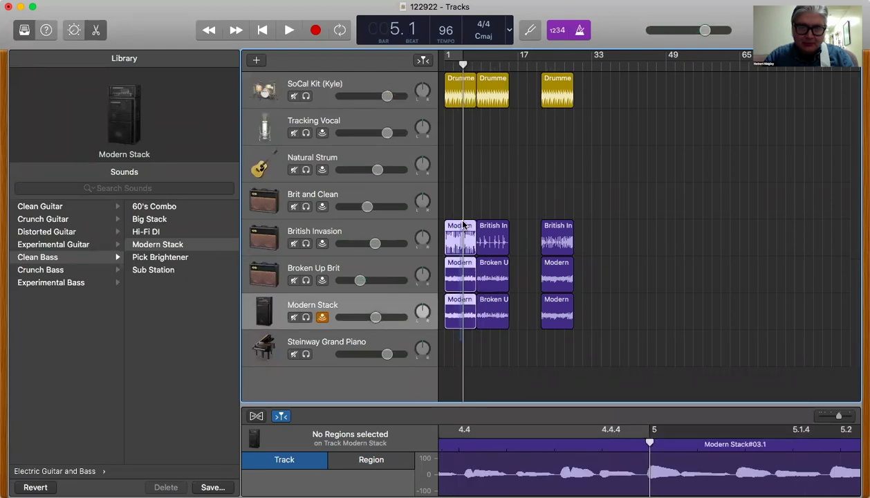
drag(463, 79, 523, 87)
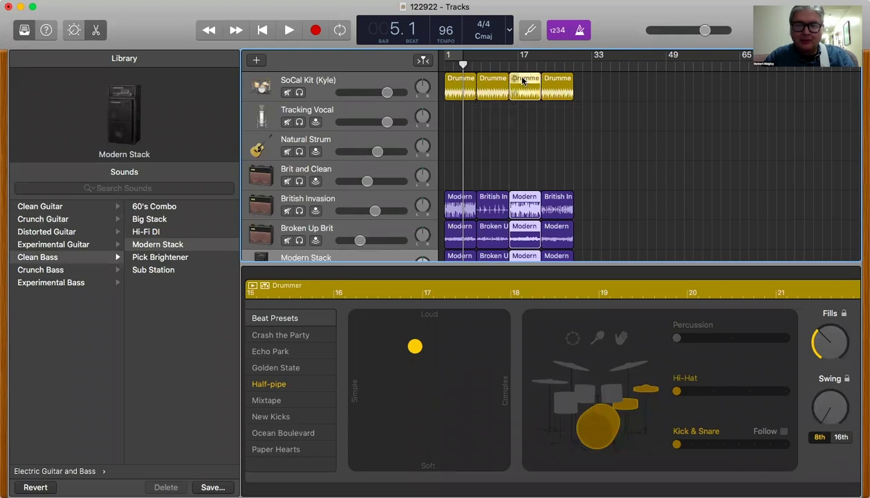
drag(522, 79, 589, 85)
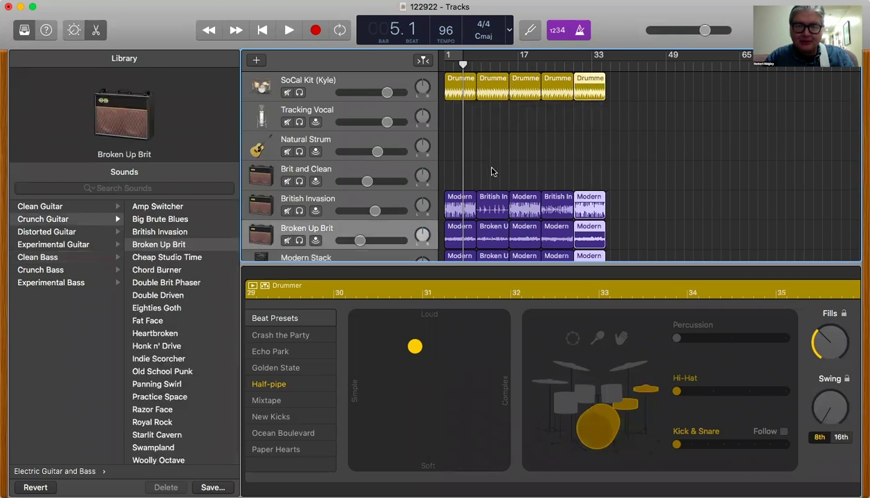
scroll(493, 111, down, 3)
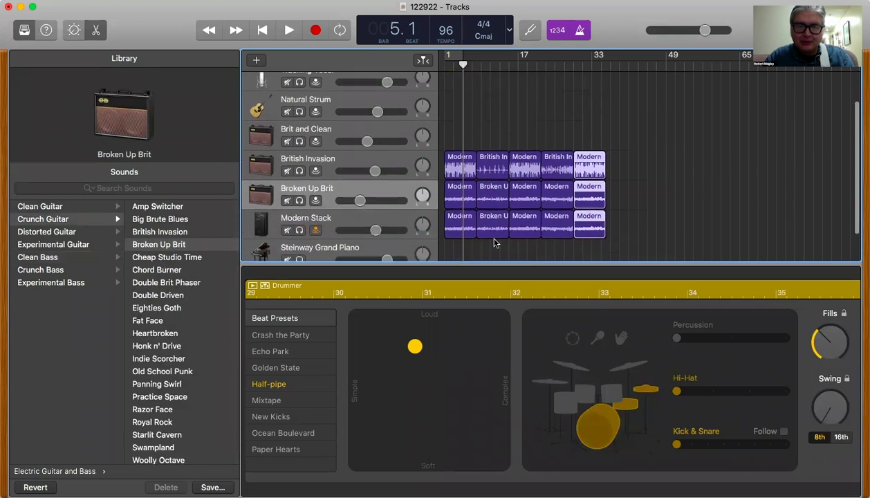
scroll(487, 125, up, 3)
- Copy the section to the end at bar 36, then clear the selection
click(493, 80)
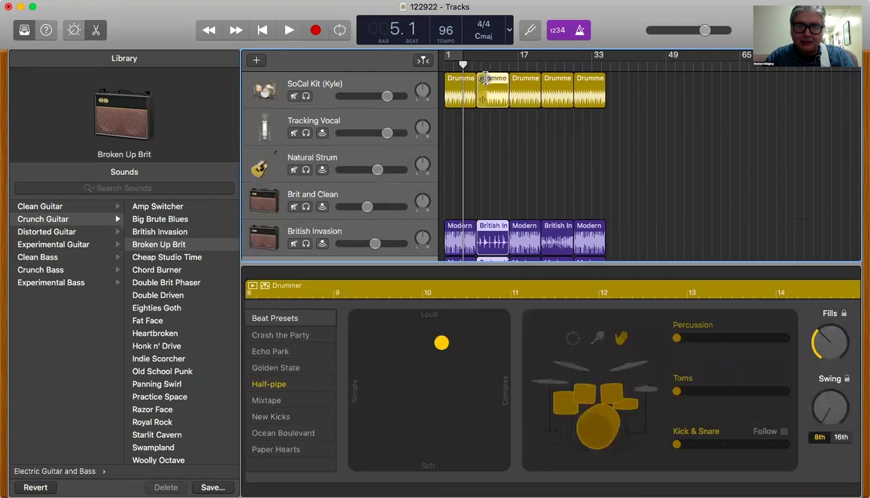
drag(493, 79, 666, 142)
scroll(666, 142, down, 2)
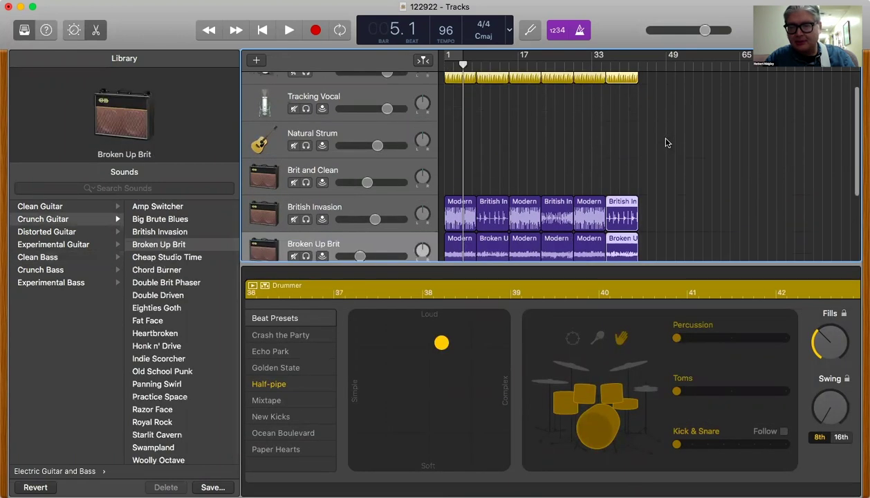
scroll(666, 142, up, 2)
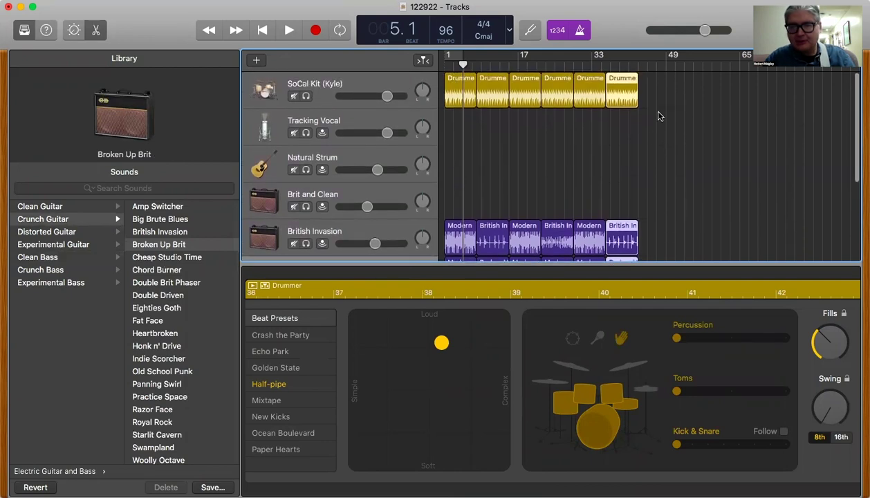
click(643, 132)
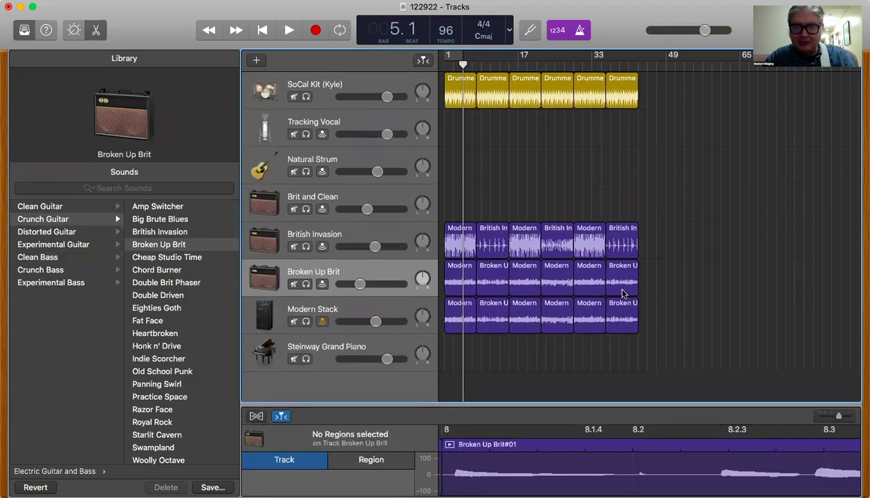
drag(613, 225, 572, 78)
click(661, 192)
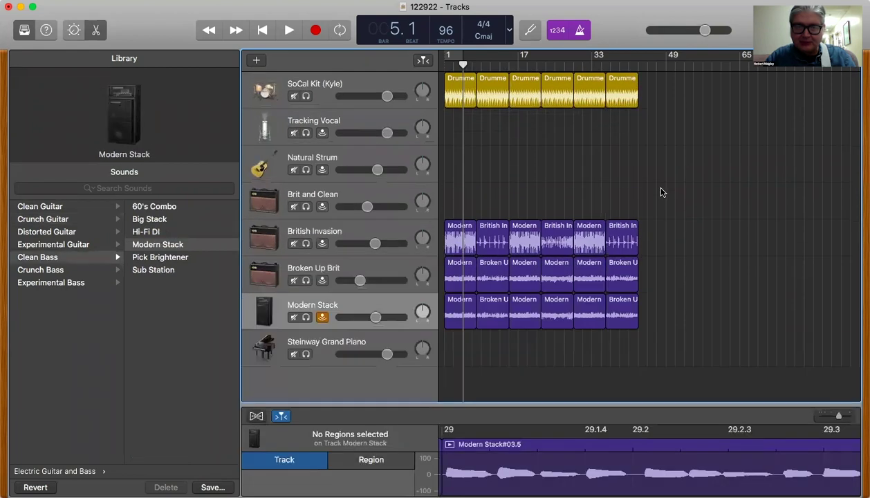
- Switch the LCD to show song position in minutes and seconds
click(647, 60)
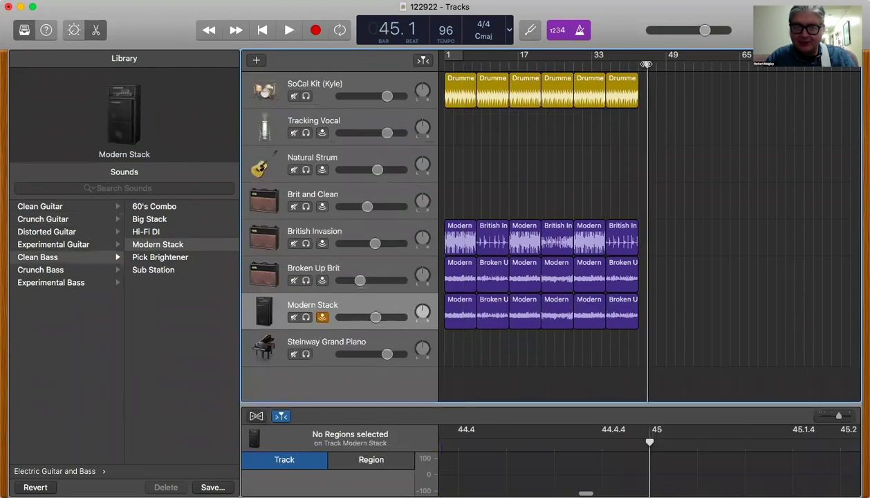
click(512, 29)
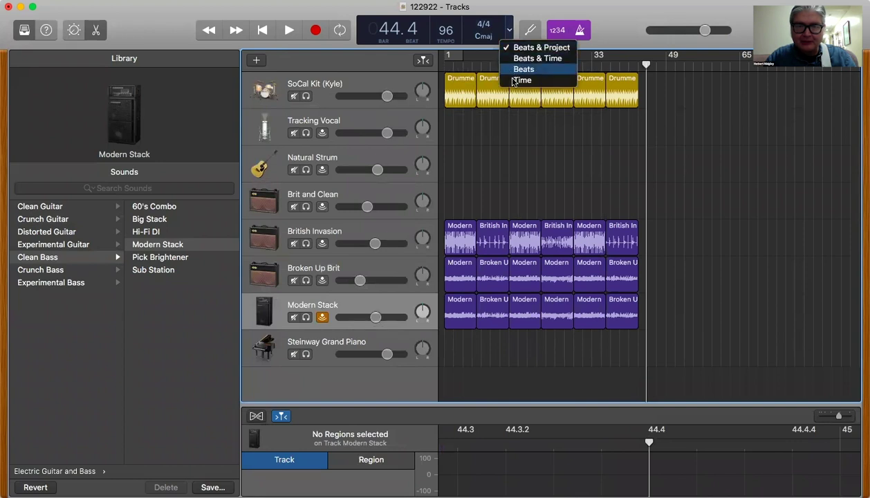
click(522, 80)
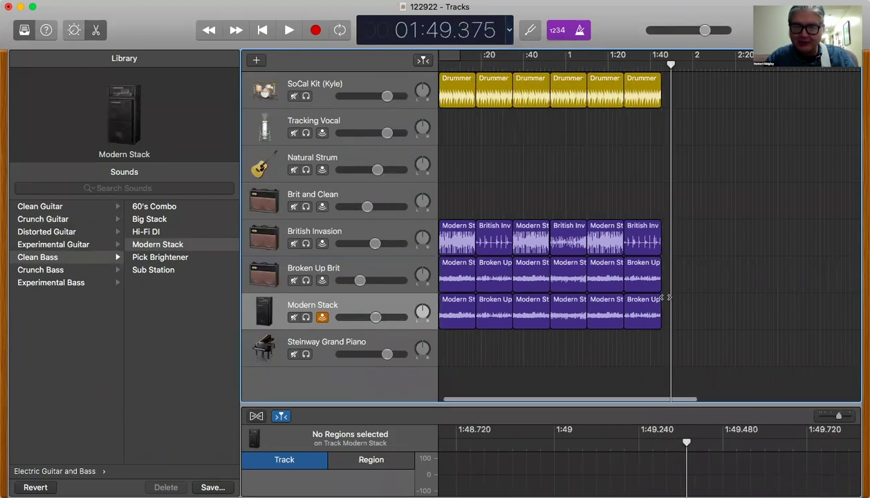
- Copy the fifth section on every track after the last regions, then rewind to the start
drag(615, 348, 677, 95)
click(695, 66)
scroll(703, 133, down, 3)
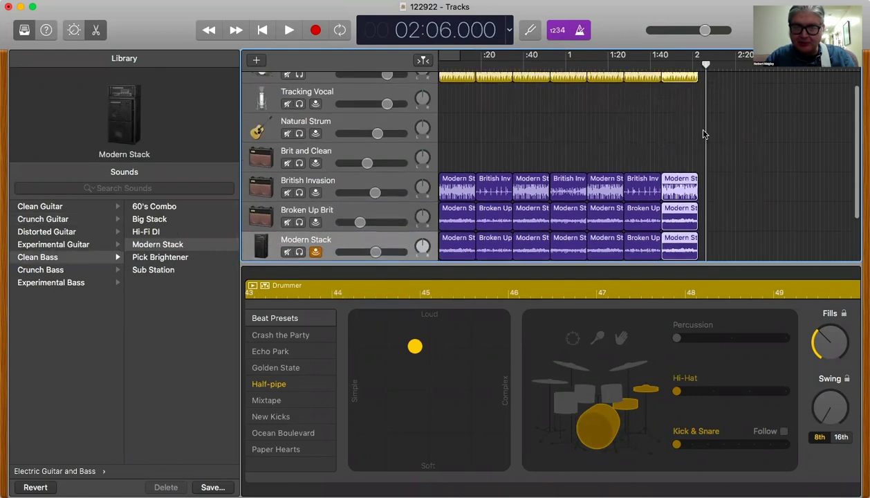
scroll(678, 134, up, 3)
click(676, 81)
drag(676, 80, 705, 86)
click(648, 164)
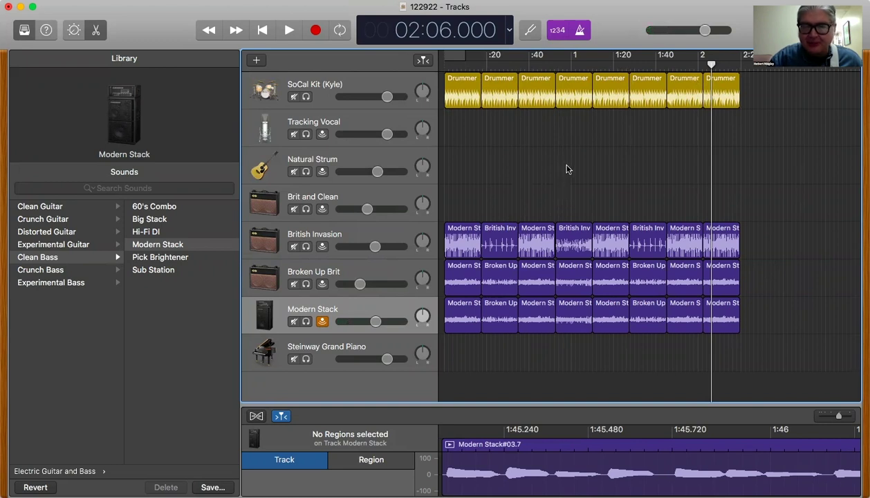
drag(711, 64, 430, 84)
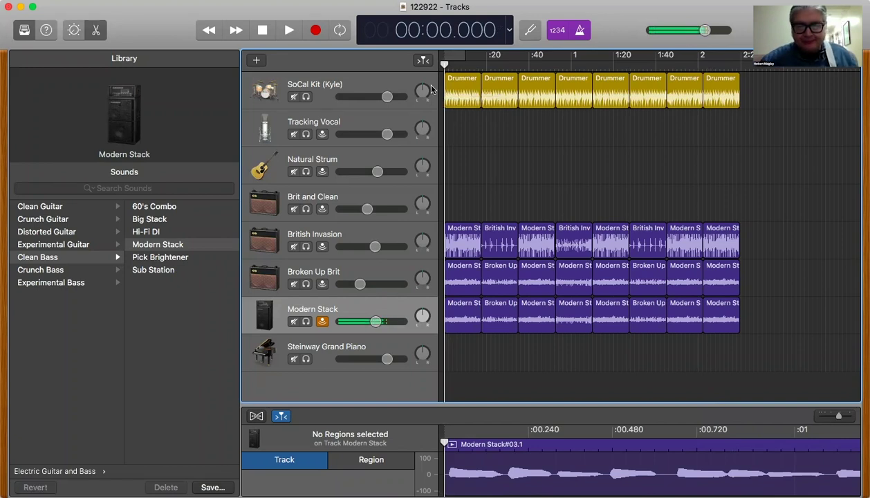
- Turn off Modern Stack's input monitoring, enable it on Brit and Clean, and raise that track's volume
key(space)
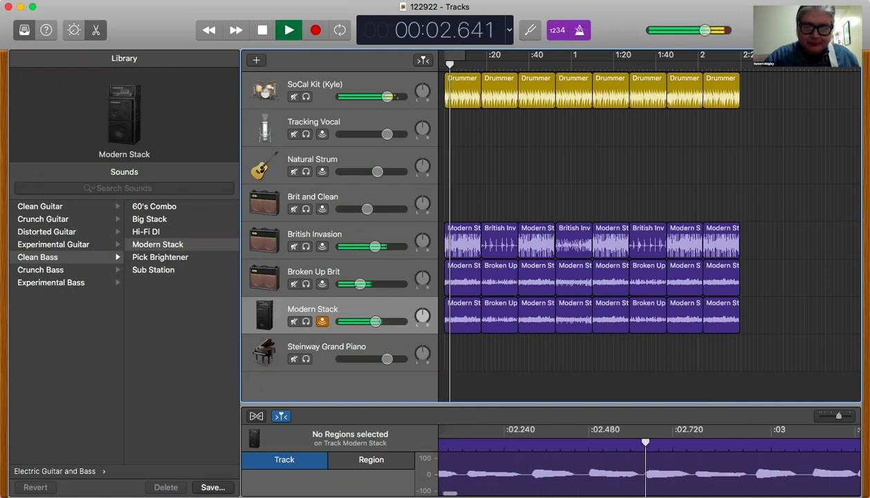
click(321, 322)
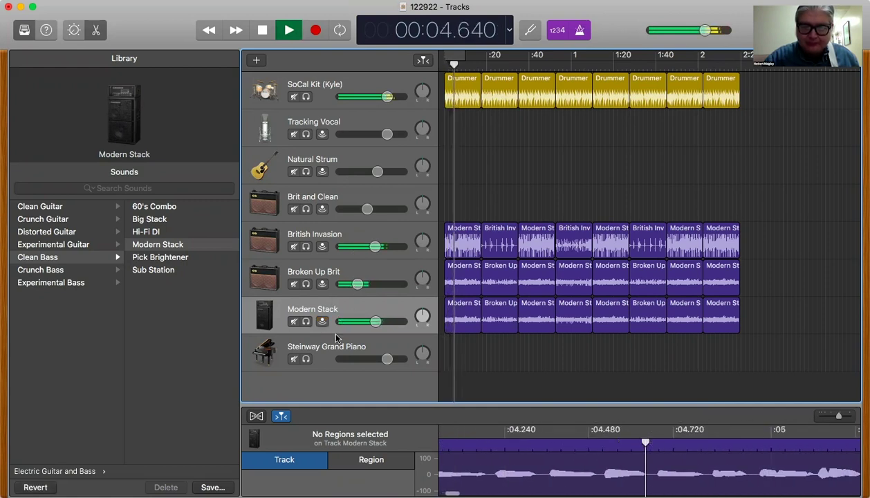
key(space)
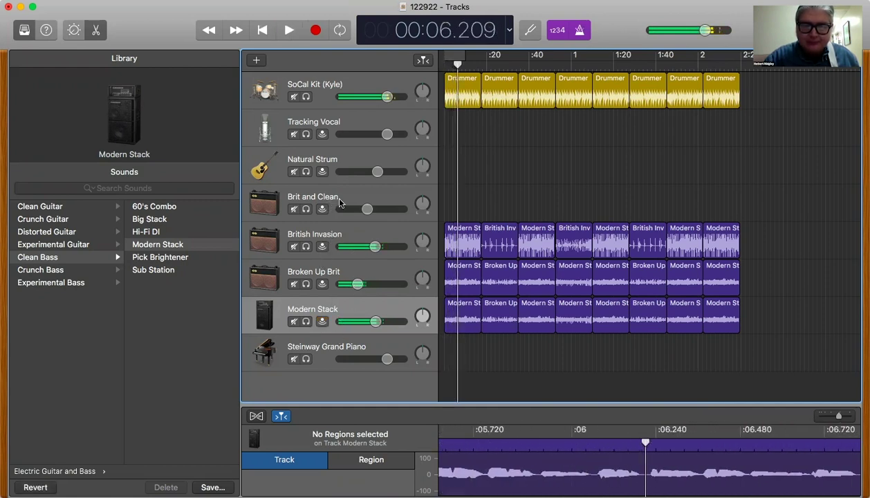
click(346, 197)
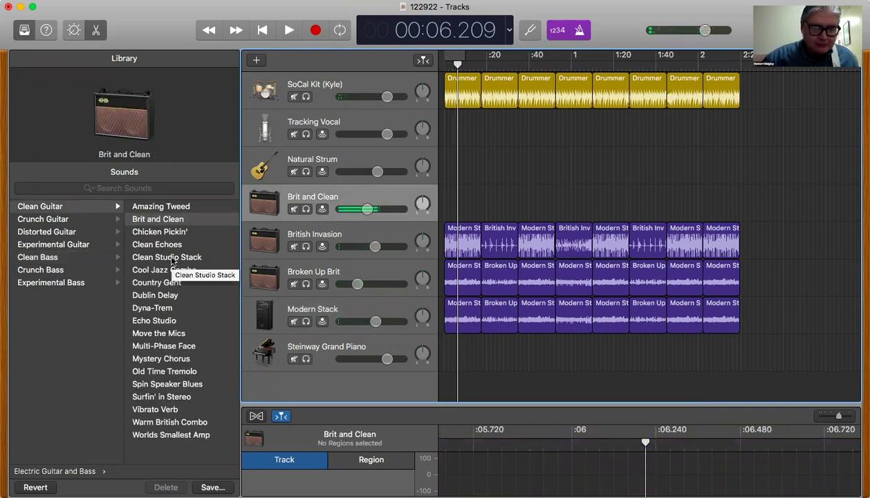
click(323, 209)
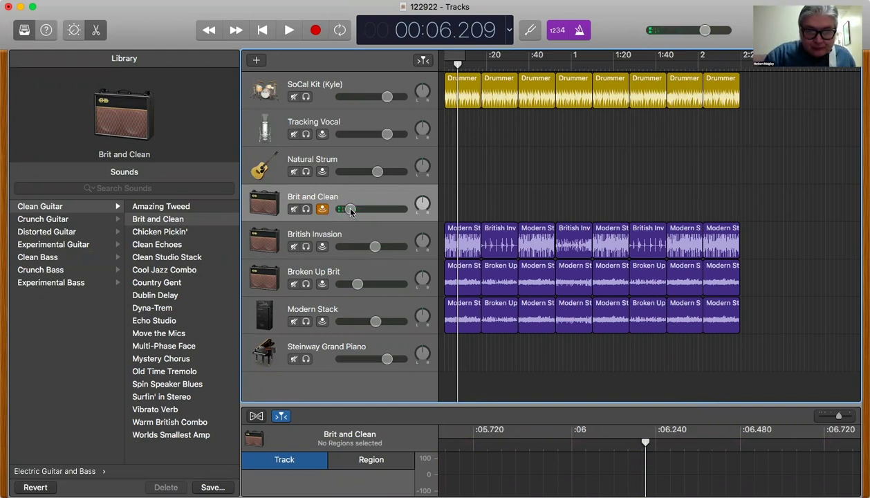
drag(350, 209, 381, 209)
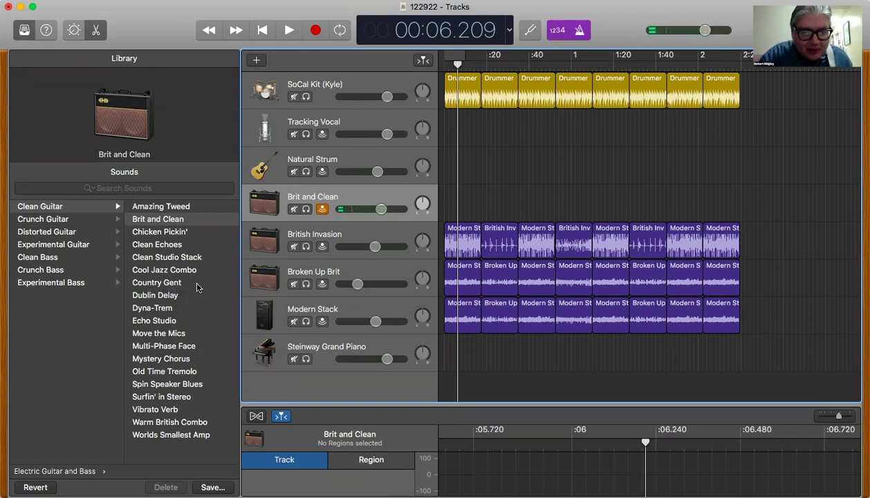
- Try Distorted Guitar sounds, settle on Classic Drive, and rewind the playhead to the song start
click(68, 220)
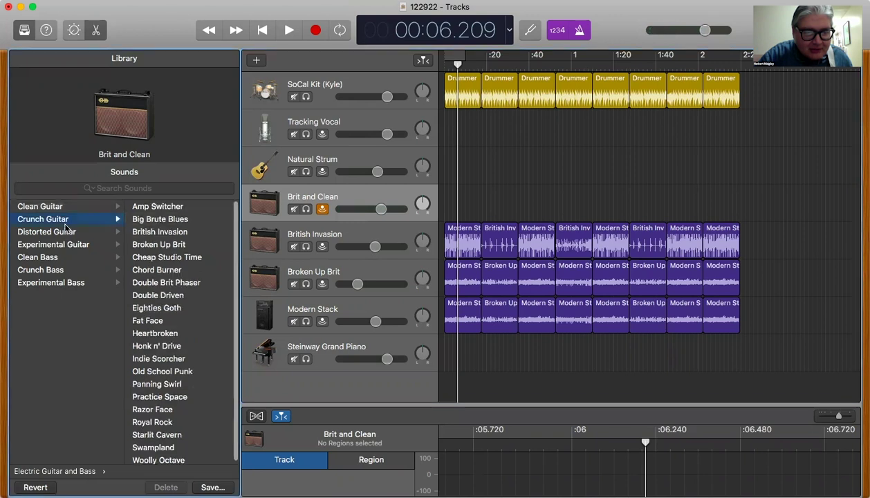
click(61, 232)
click(146, 222)
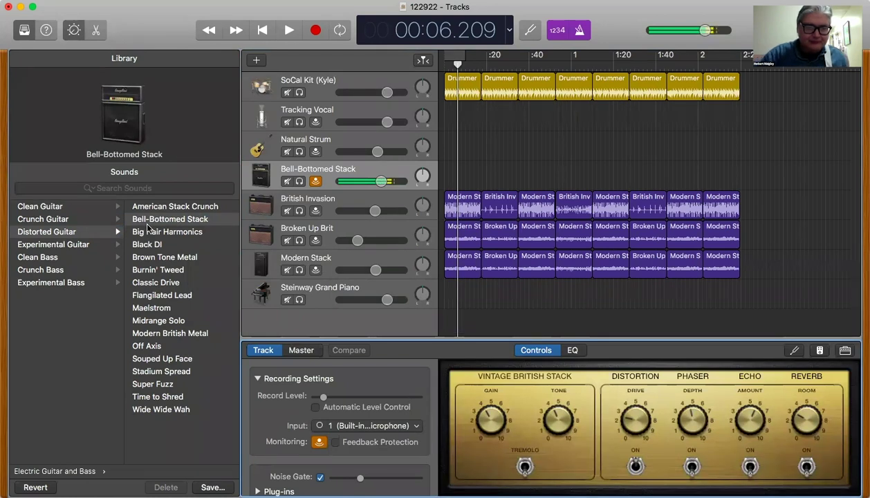
click(153, 236)
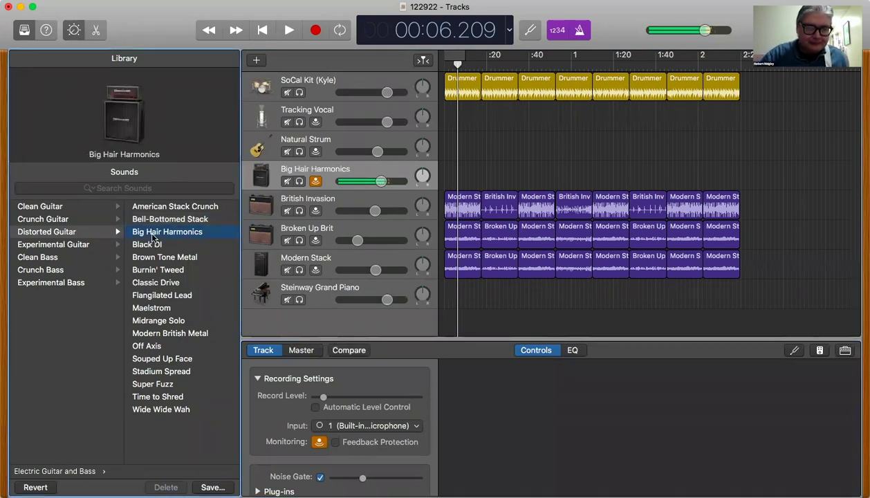
click(159, 271)
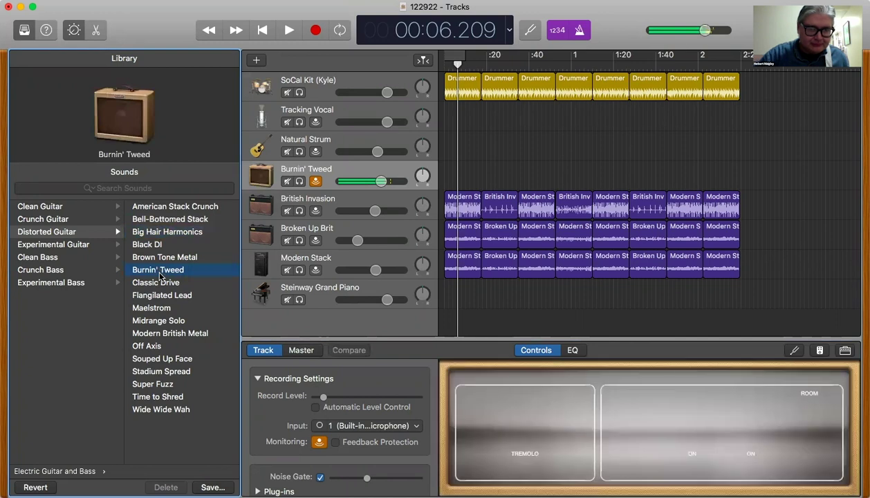
click(159, 283)
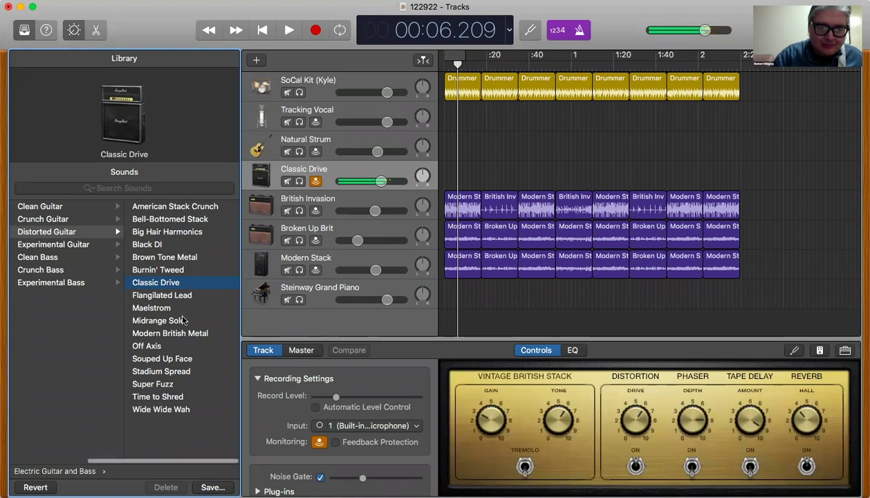
click(453, 70)
drag(455, 70, 438, 70)
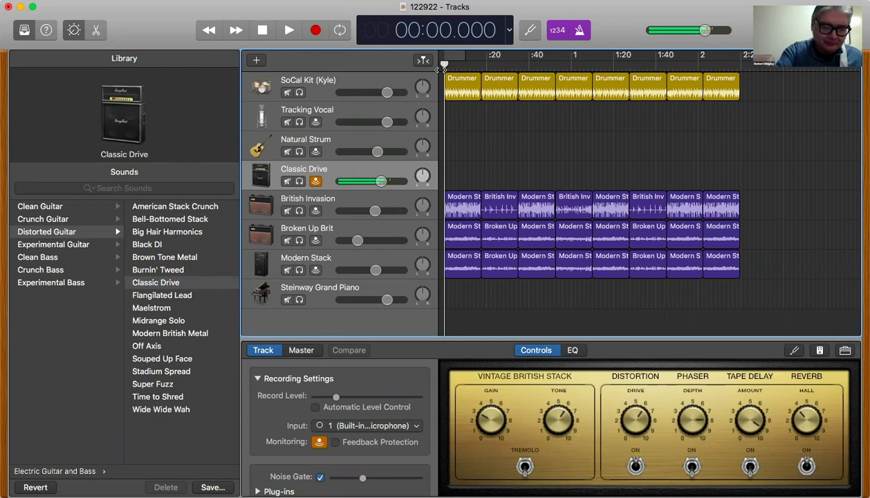
key(r)
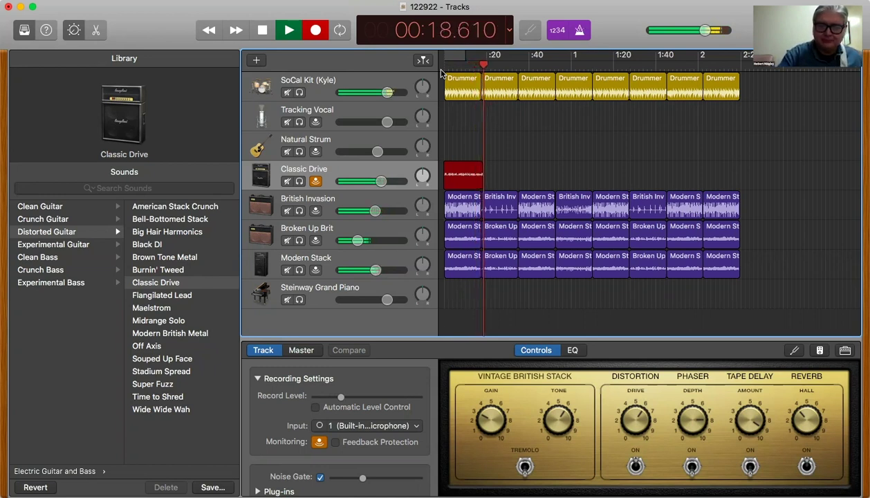
key(space)
key(super+z)
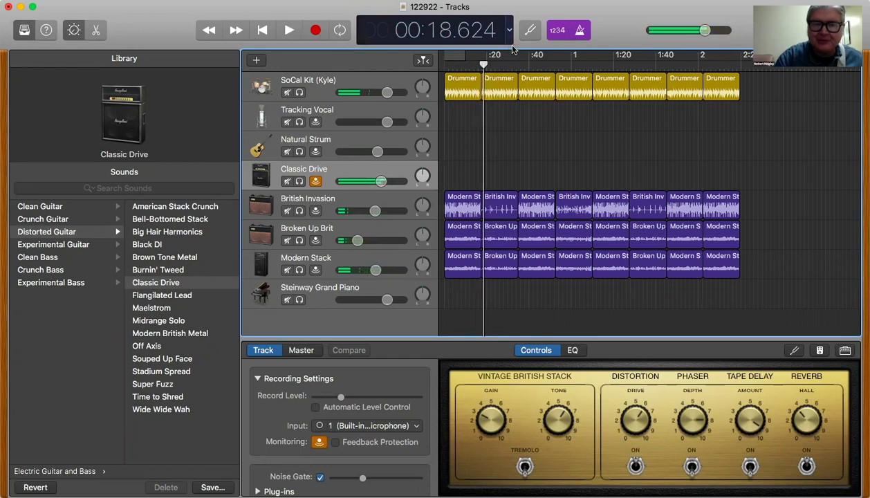
key(Left)
key(Return)
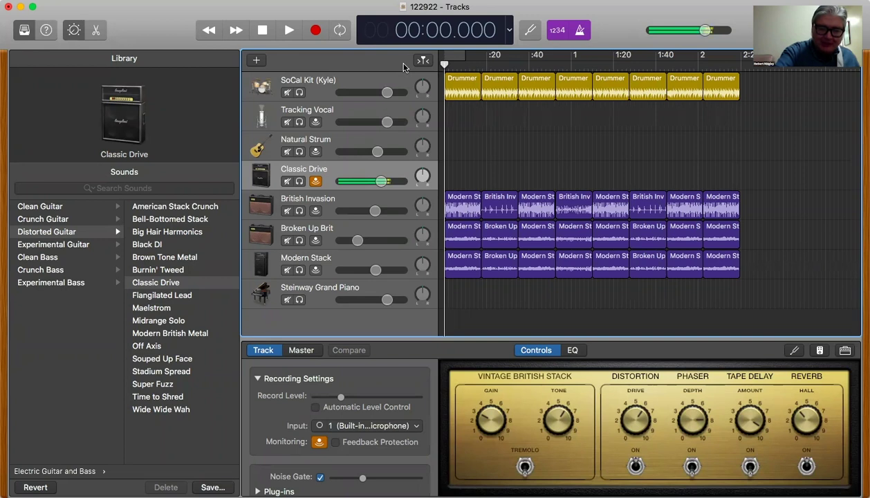
key(r)
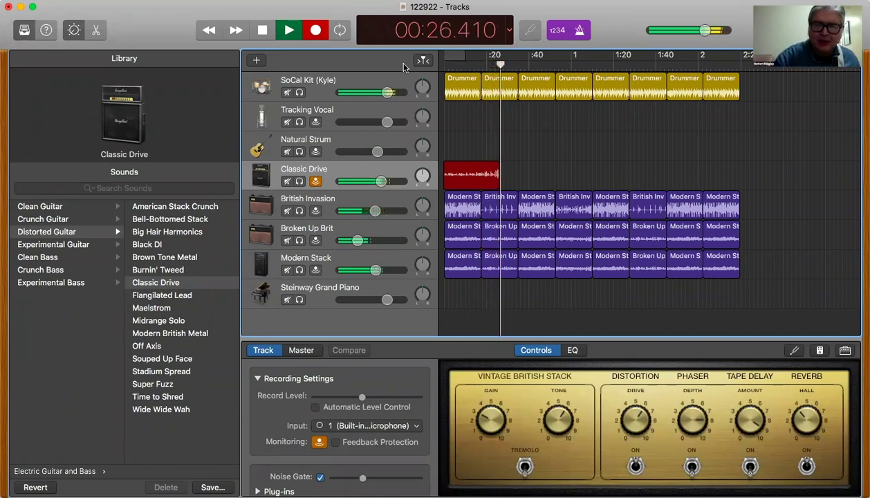
key(space)
key(super+z)
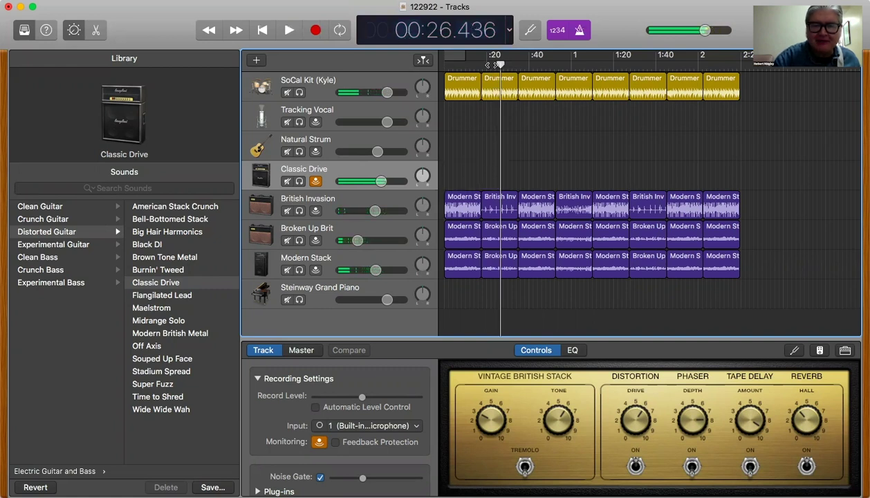
key(Return)
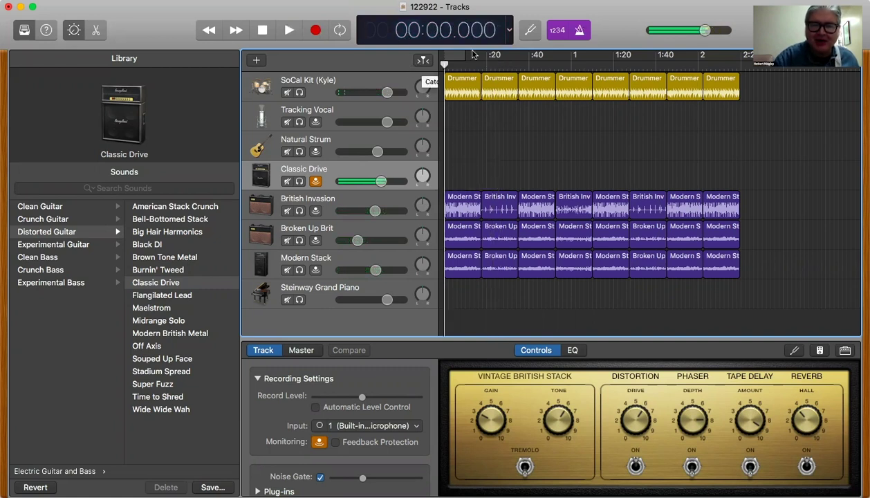
click(530, 30)
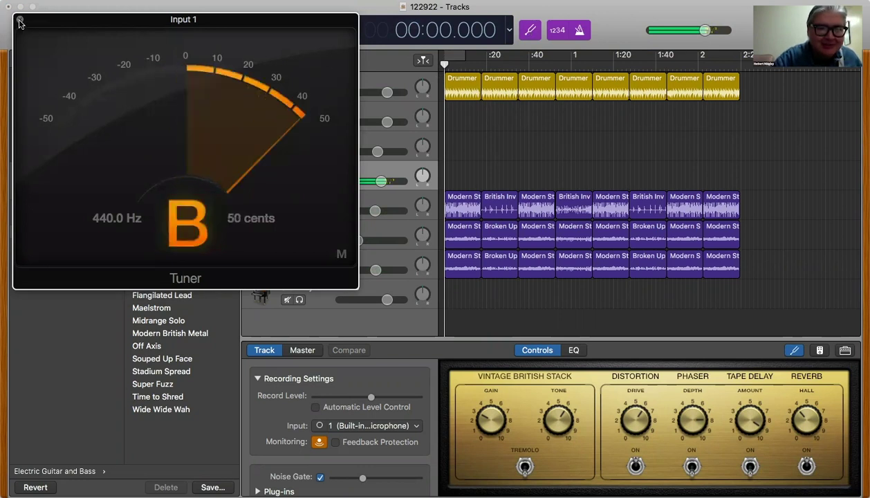
key(t)
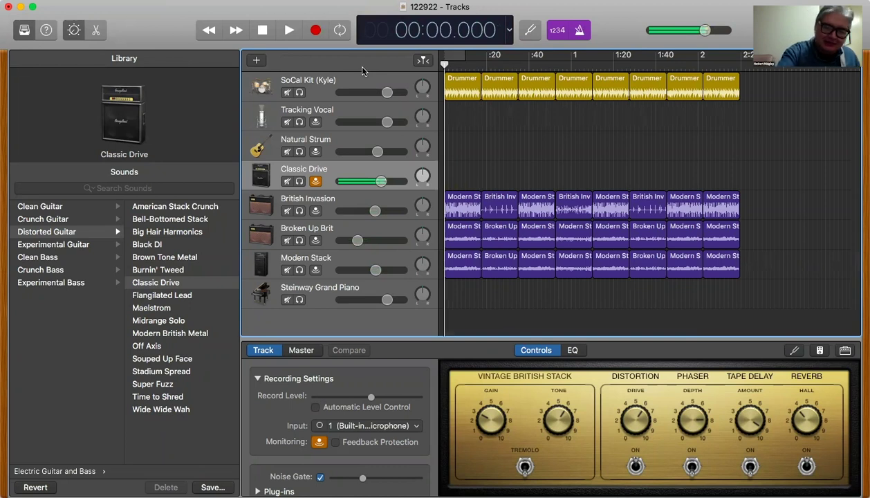
- Record an opening guitar take from the song start to about 0:19, then set the playhead to 18 s
key(r)
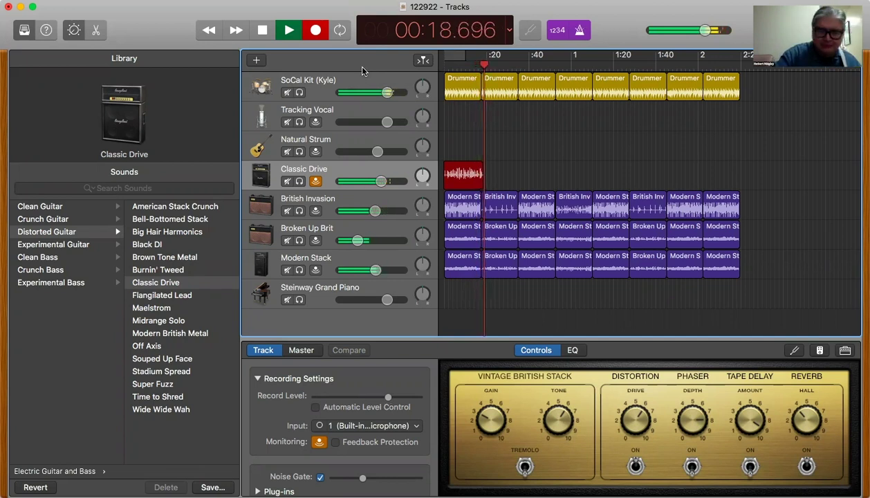
key(space)
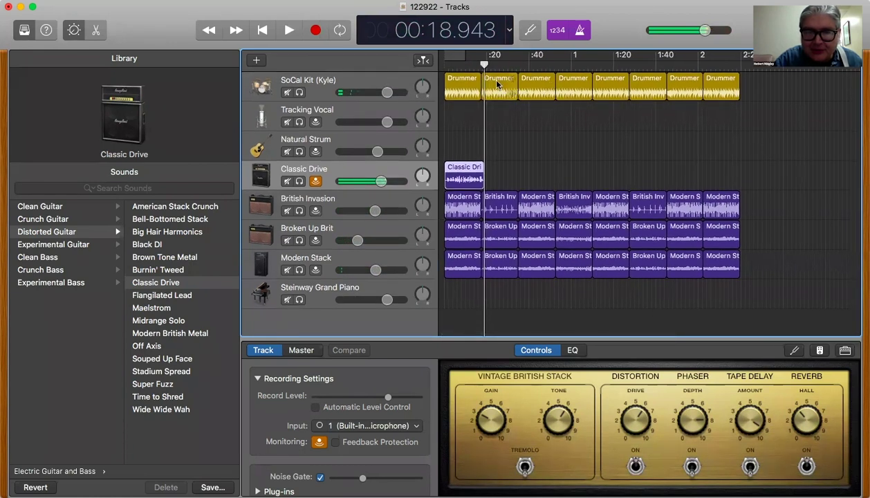
drag(487, 72, 483, 69)
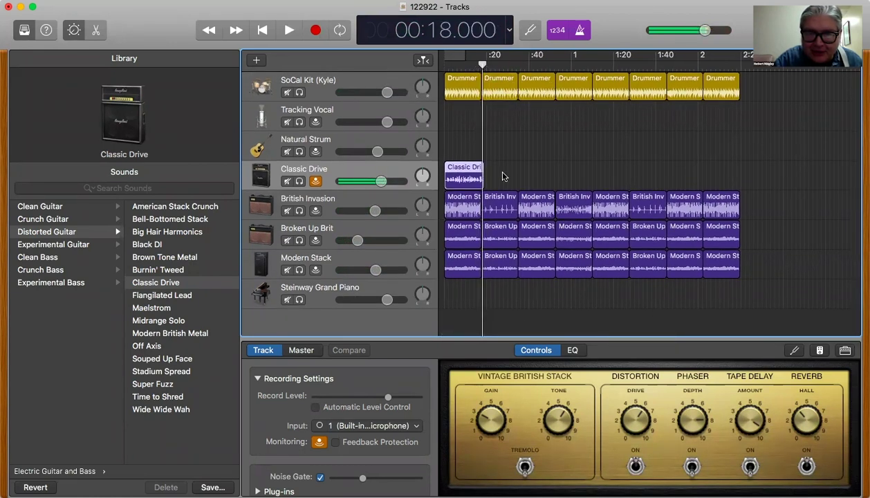
- Zoom in, place the playhead at 17.5 s, and duplicate the Classic Drive track as an empty track
scroll(543, 179, up, 5)
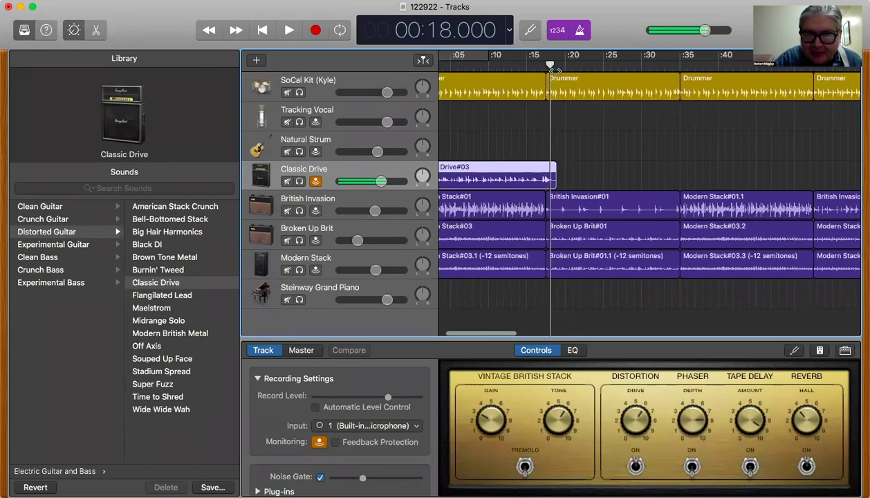
mouse_move(547, 67)
mouse_down()
mouse_move(539, 67)
mouse_move(547, 68)
mouse_up()
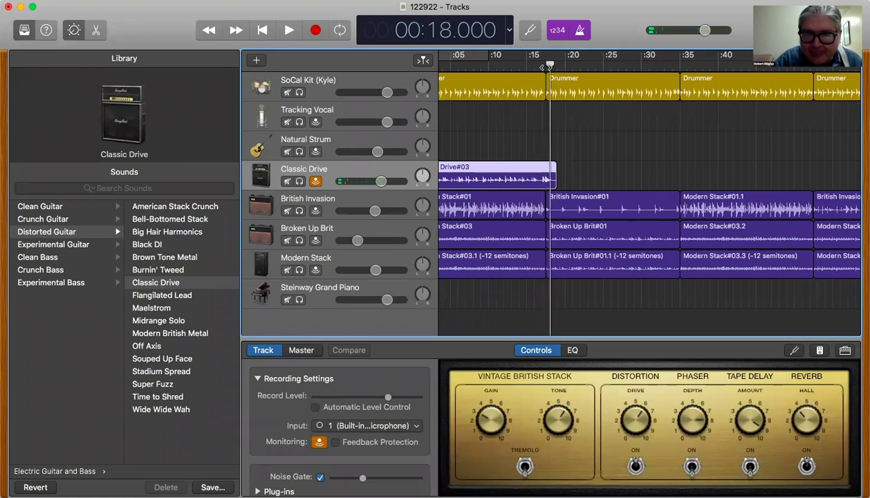
key(super+Right)
key(super+Right)
key(super+Right)
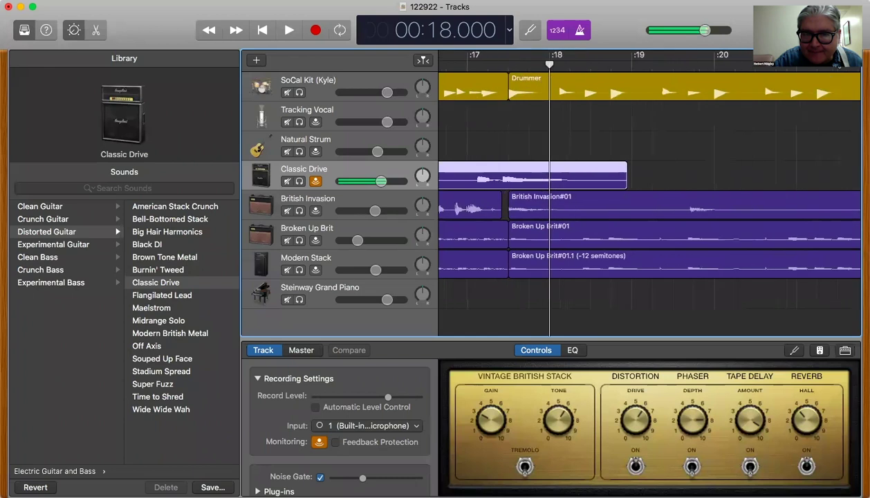
drag(549, 64, 508, 64)
scroll(567, 172, left, 2)
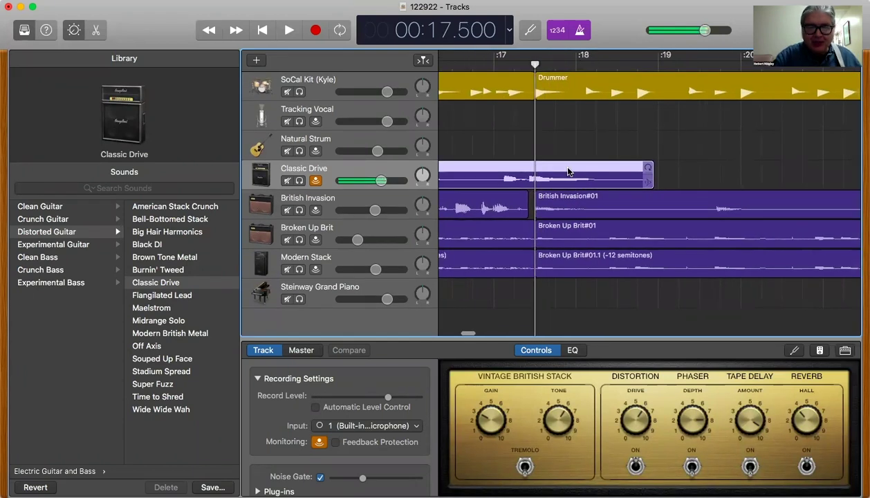
key(super+d)
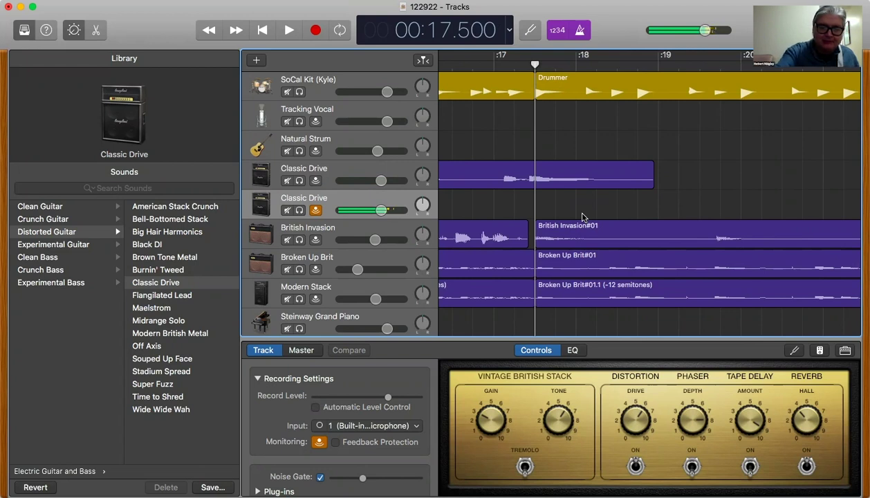
- Record a trial take on the second Classic Drive track and undo it
key(r)
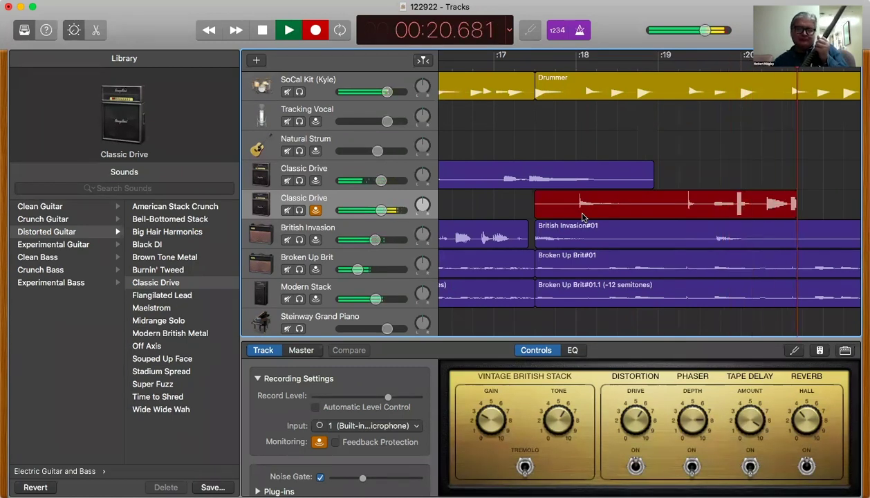
key(space)
key(super+z)
- Record Classic Drive#05 on the second track from 17.5 s to about 0:35
click(536, 64)
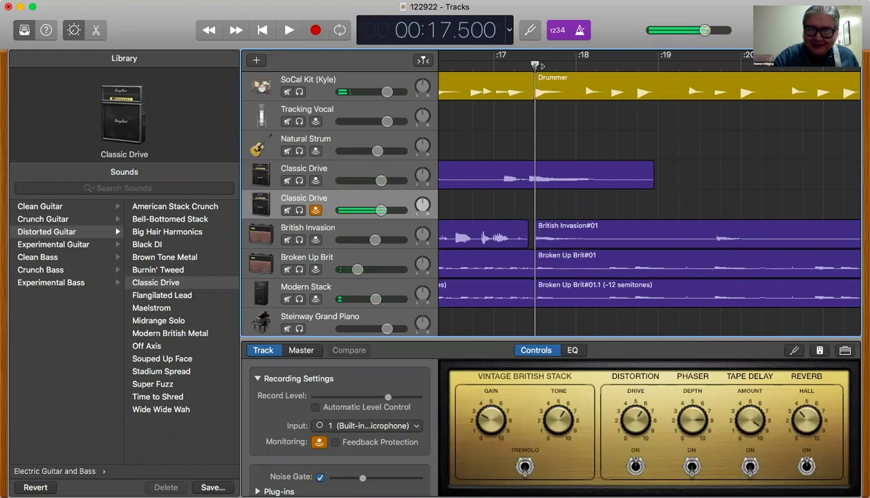
key(r)
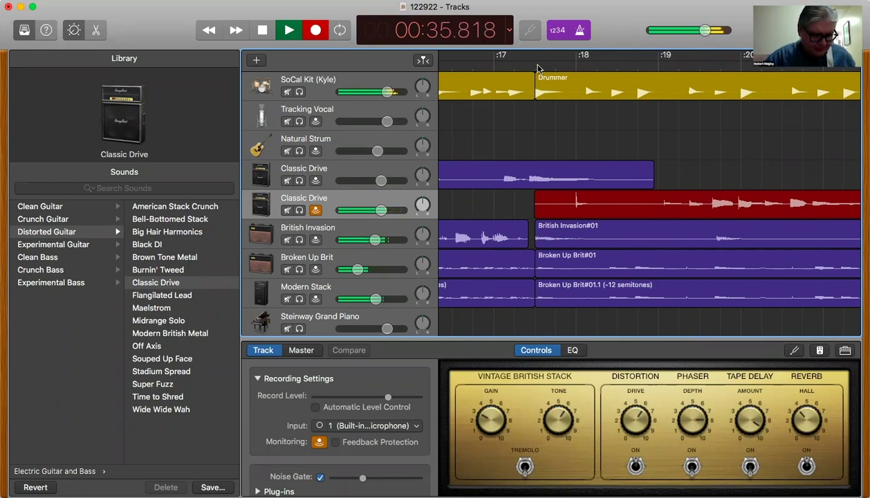
key(space)
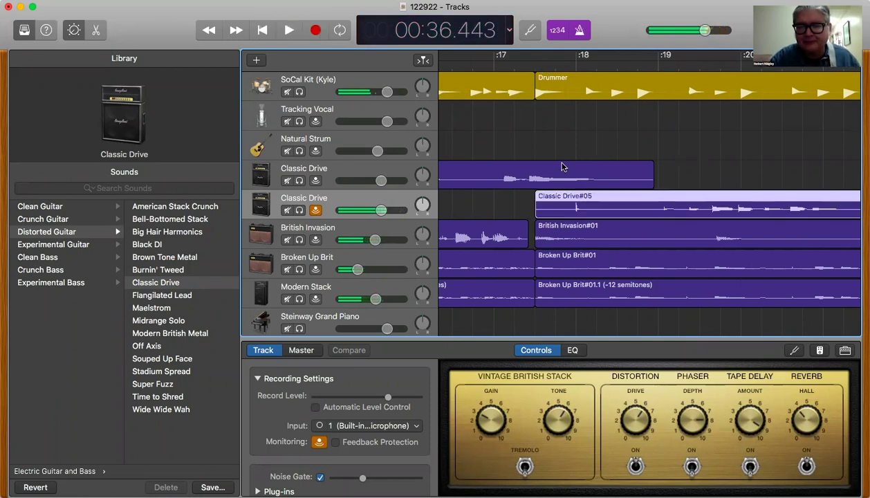
scroll(562, 167, right, 2)
scroll(562, 167, right, 10)
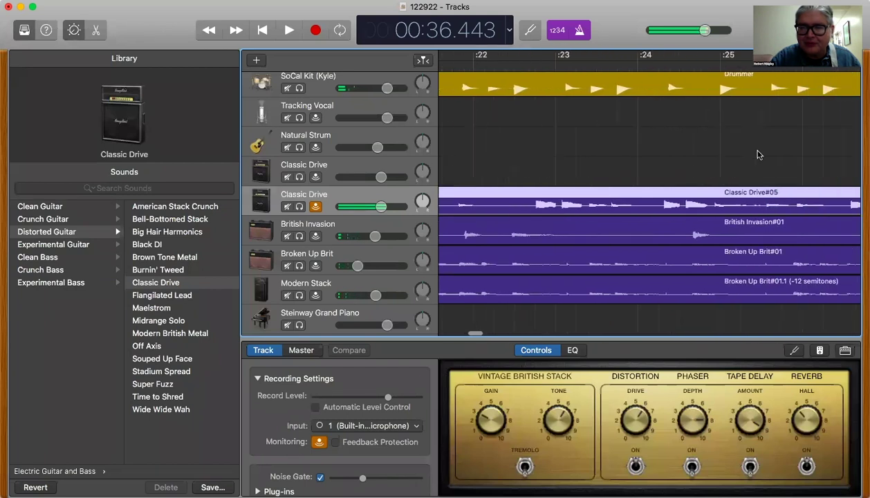
scroll(714, 132, right, 20)
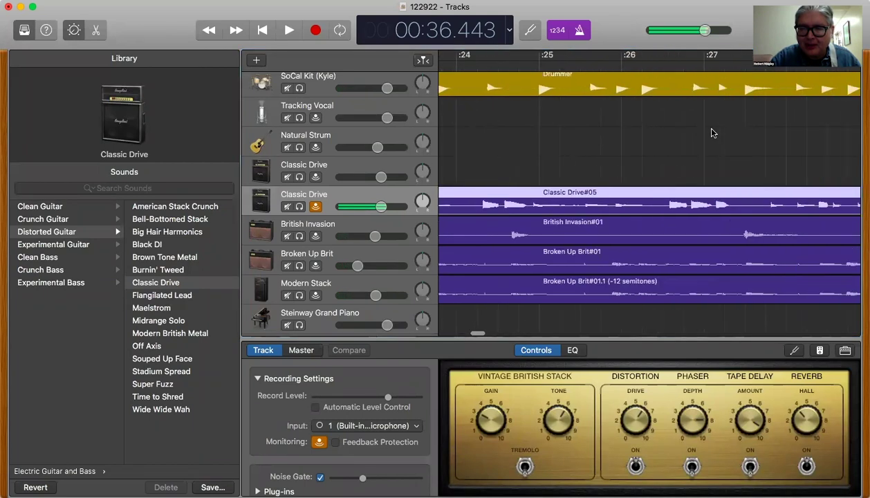
scroll(713, 133, left, 2)
mouse_move(553, 63)
mouse_down()
mouse_move(540, 63)
mouse_move(552, 67)
mouse_up()
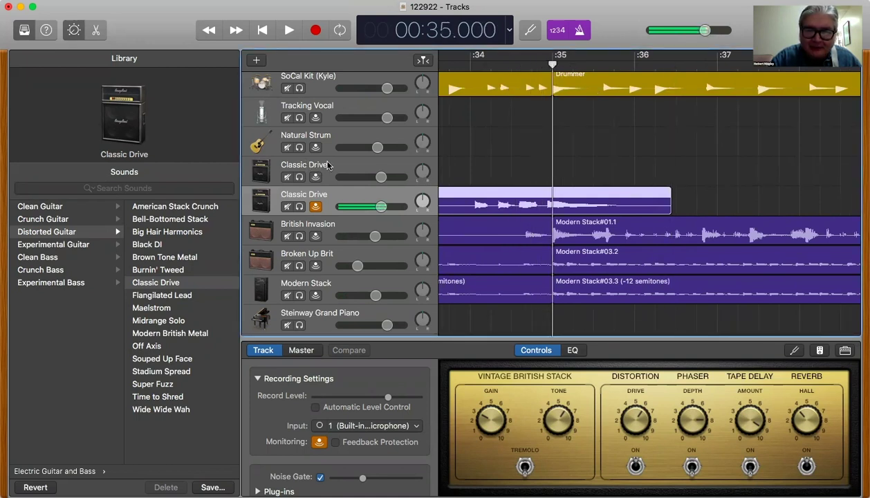
- Duplicate the second Classic Drive track into a third empty track and set the playhead to 35 s
click(314, 220)
click(329, 197)
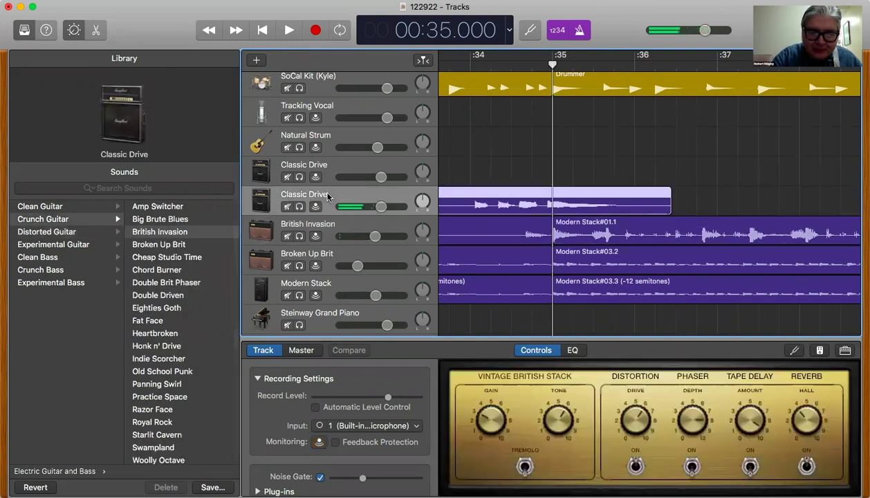
key(super+d)
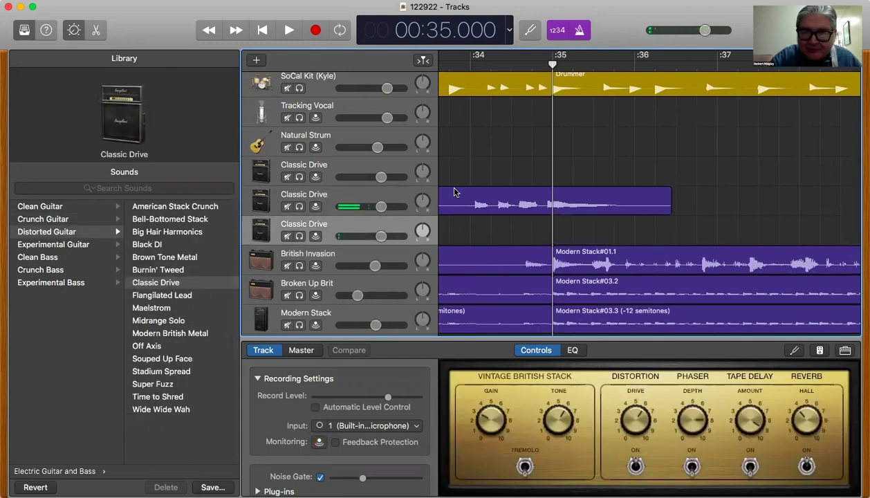
drag(553, 66, 552, 69)
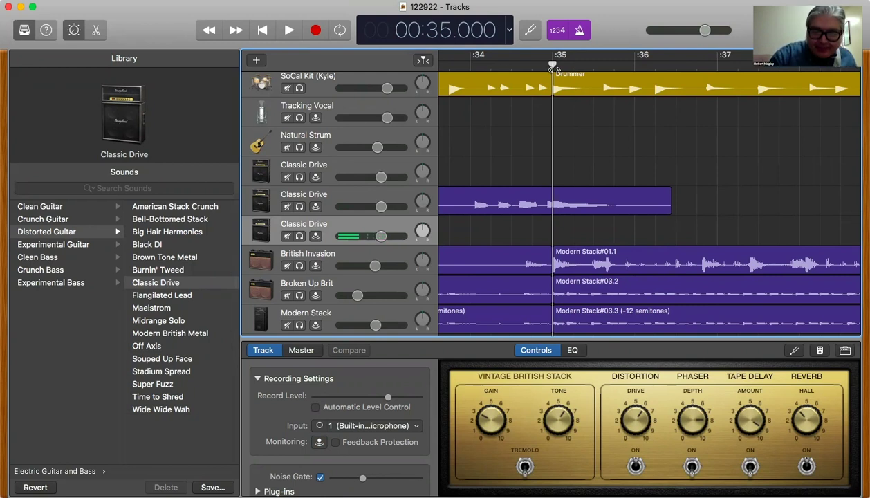
- Enable monitoring, discard a quick take, raise the track volume to -5.1 dB, and return to 35 s
click(316, 236)
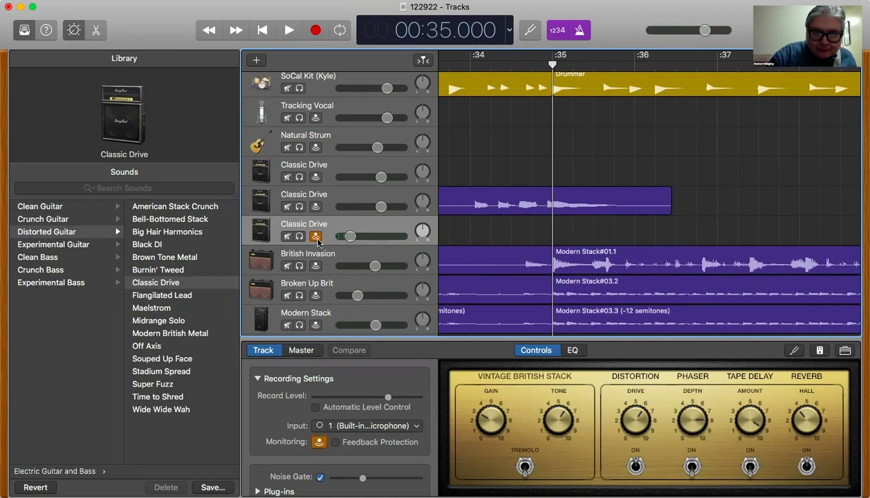
key(r)
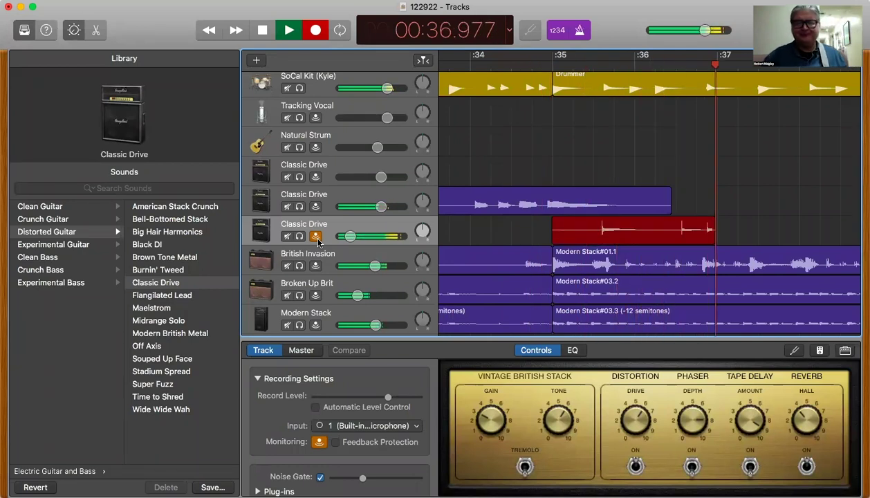
key(space)
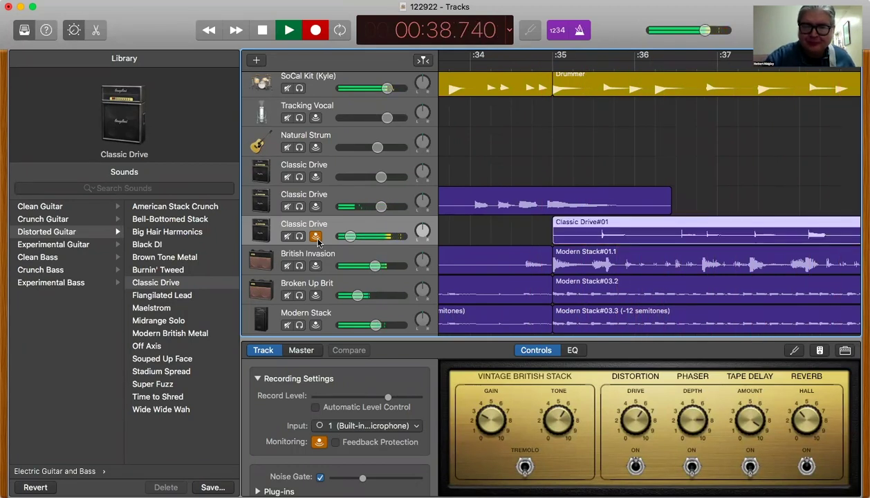
key(super+z)
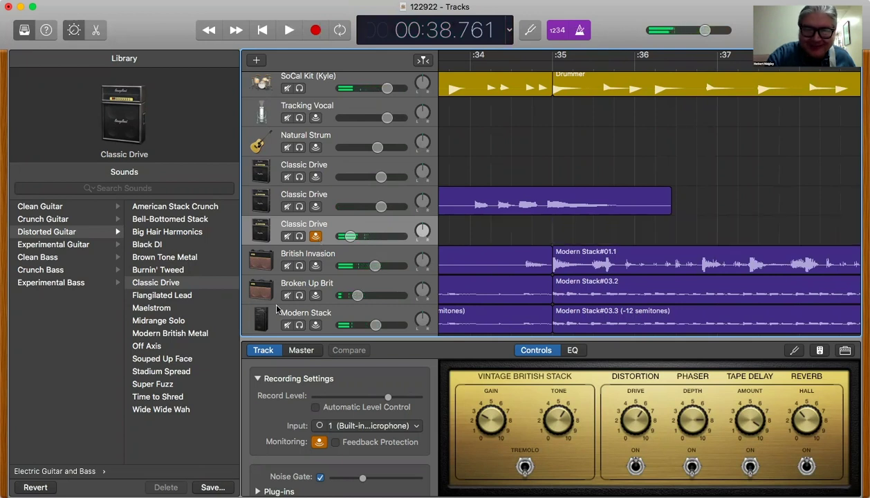
drag(347, 238, 370, 236)
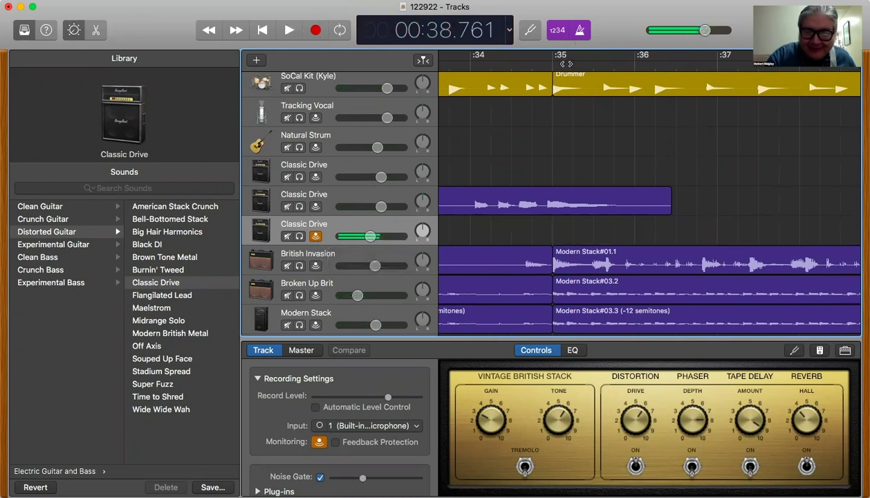
drag(565, 64, 555, 64)
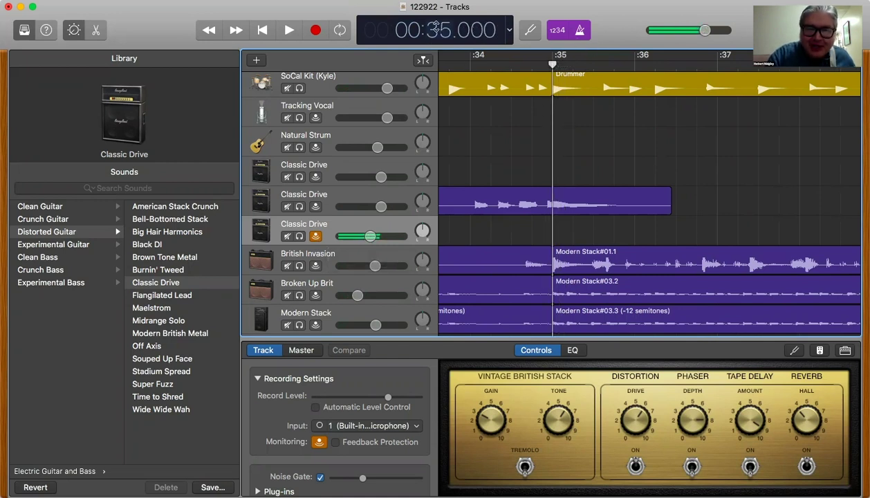
- Switch the LCD to Beats & Project and record Classic Drive#02 from bar 15 on the third track
click(510, 32)
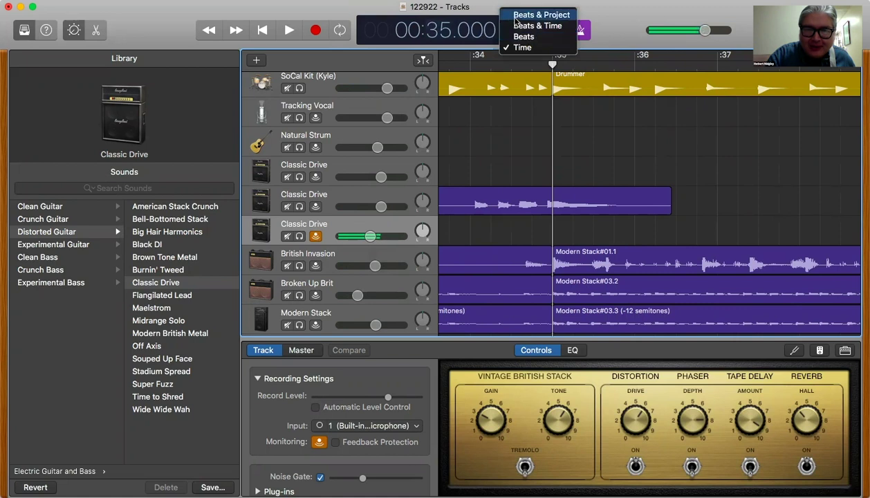
click(518, 15)
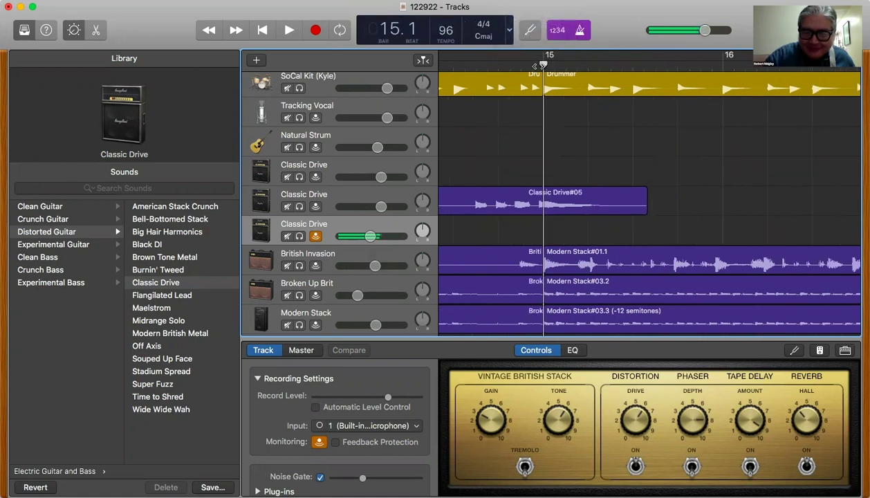
key(r)
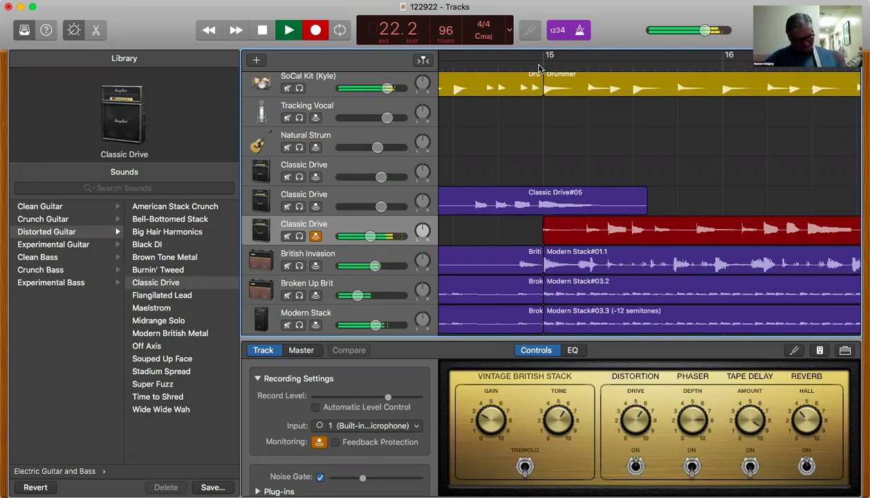
key(space)
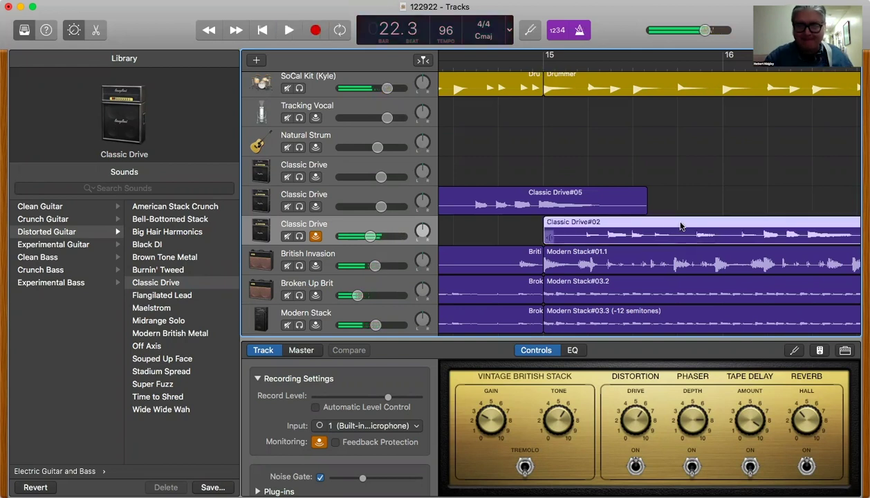
- Place the playhead at bar 22, duplicate the Classic Drive track, and start recording a take there
scroll(669, 227, right, 3)
scroll(670, 227, right, 10)
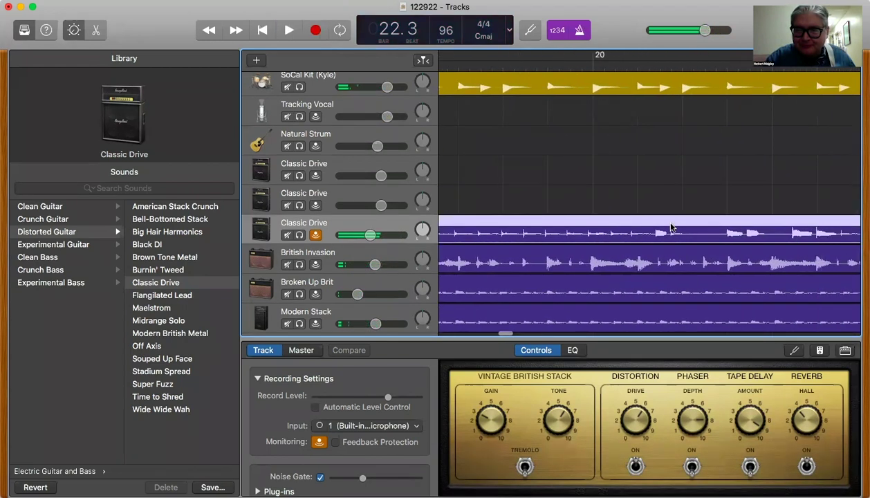
scroll(671, 227, right, 3)
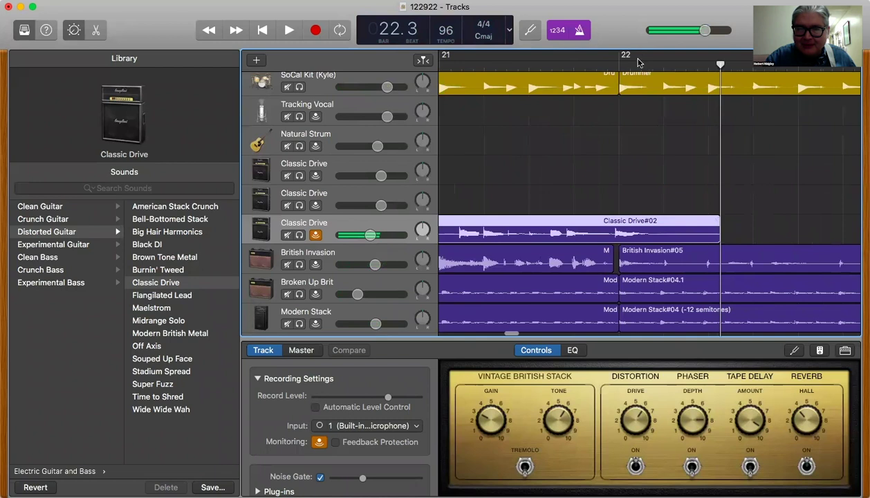
drag(639, 63, 618, 75)
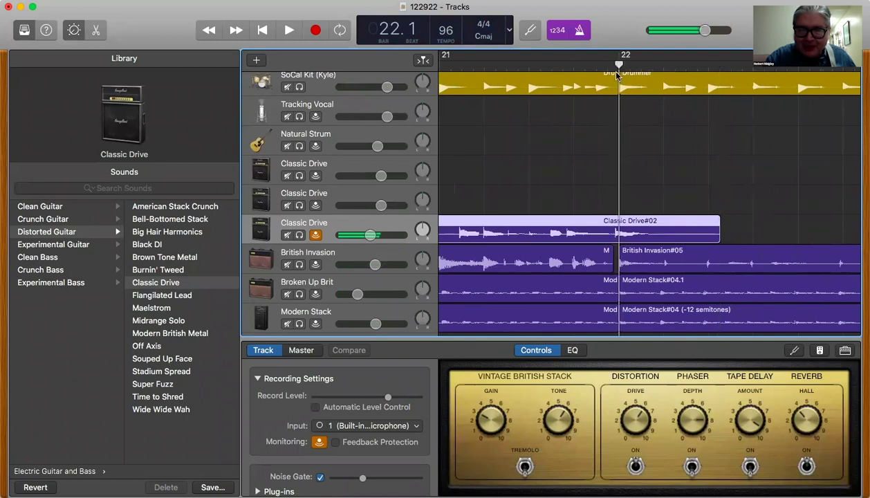
key(super+d)
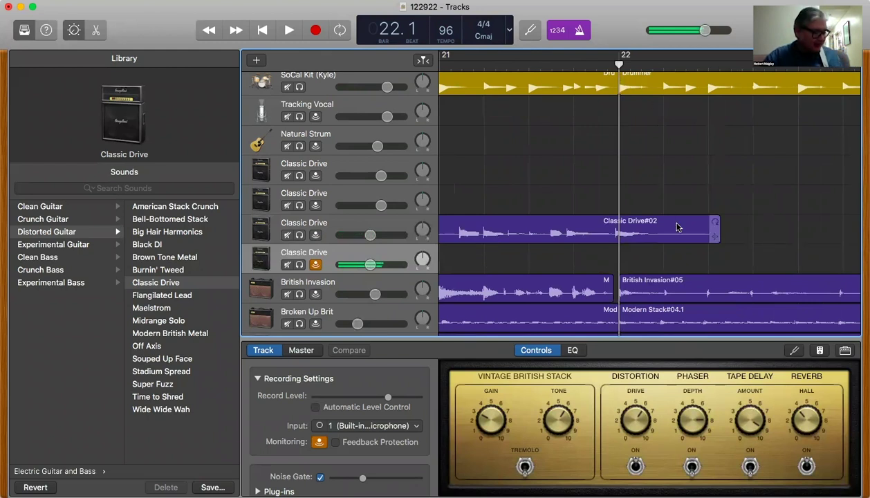
key(r)
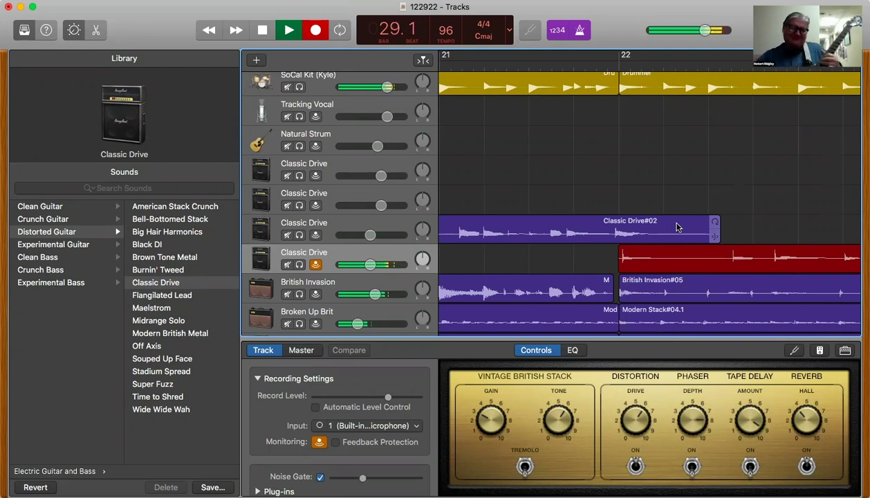
- Stop the bar-22 take and turn off input monitoring on that track
key(space)
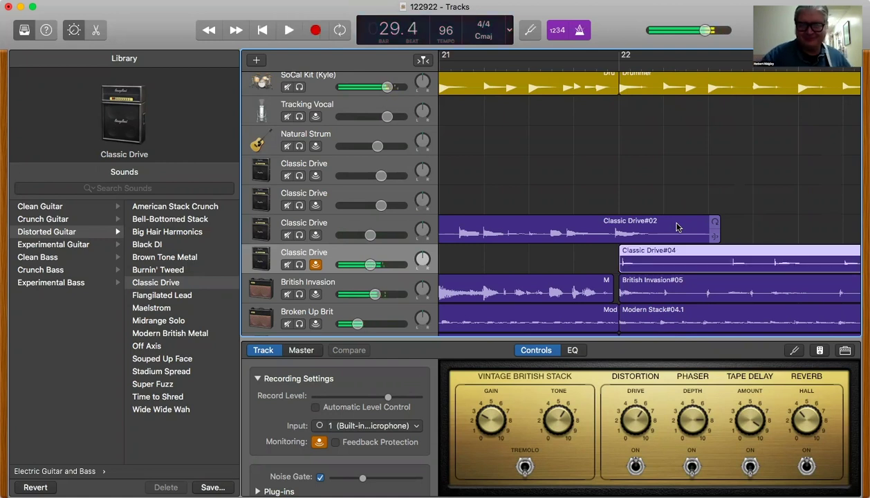
scroll(670, 242, right, 10)
scroll(669, 259, right, 10)
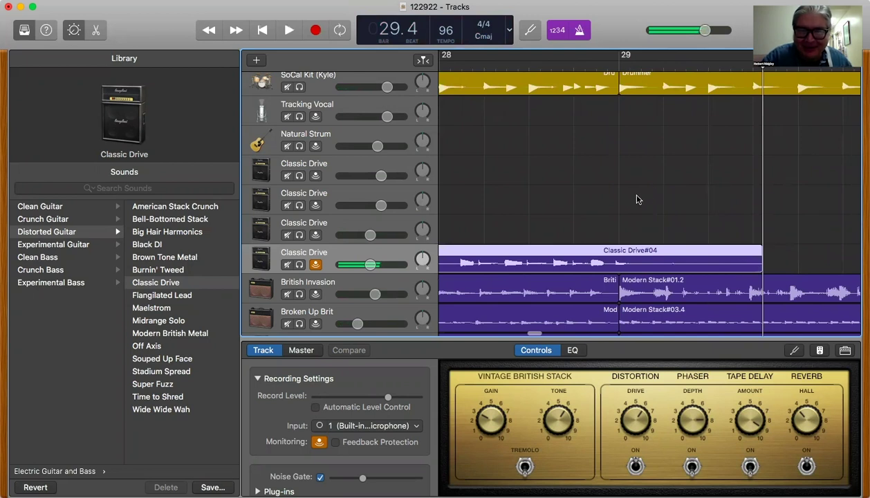
click(315, 264)
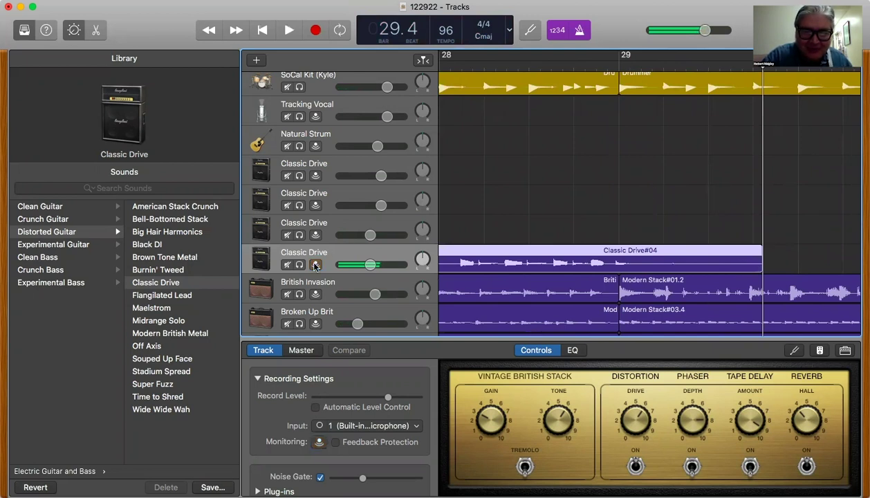
- Add a fifth Classic Drive track at -5.8 dB with monitoring on and record from bar 29
scroll(665, 92, down, 1)
drag(659, 67, 619, 64)
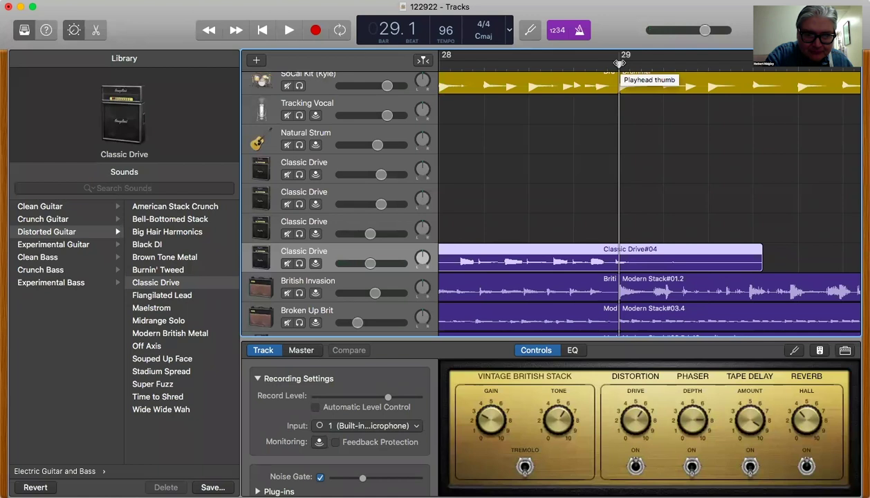
key(super+d)
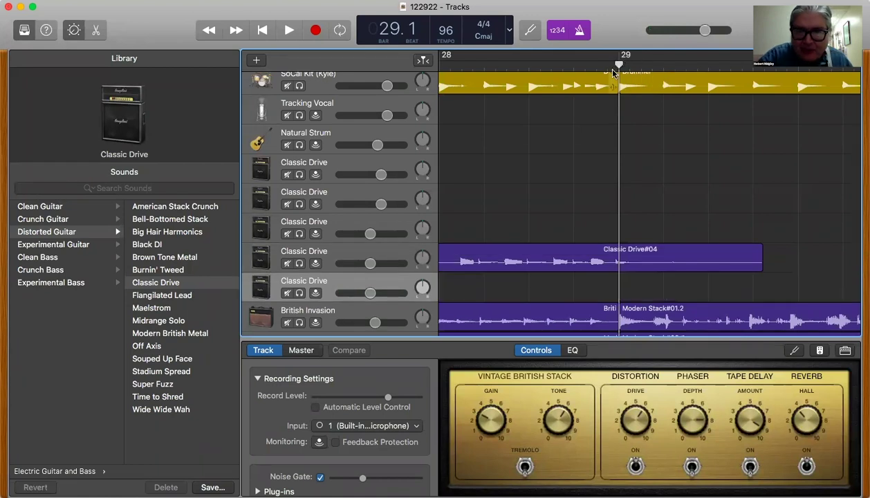
click(315, 293)
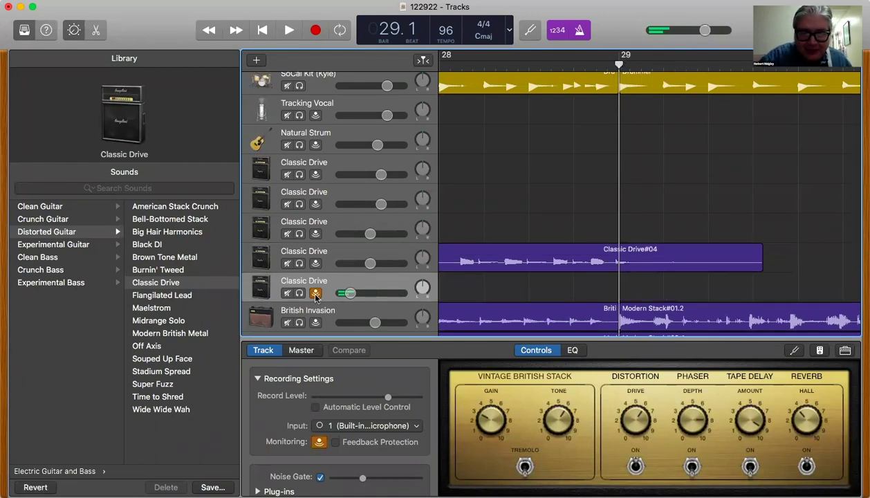
drag(350, 293, 372, 293)
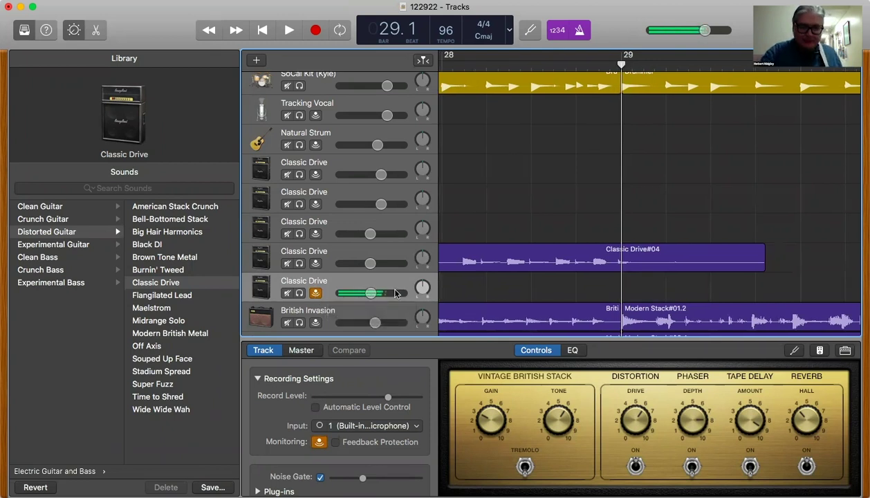
key(r)
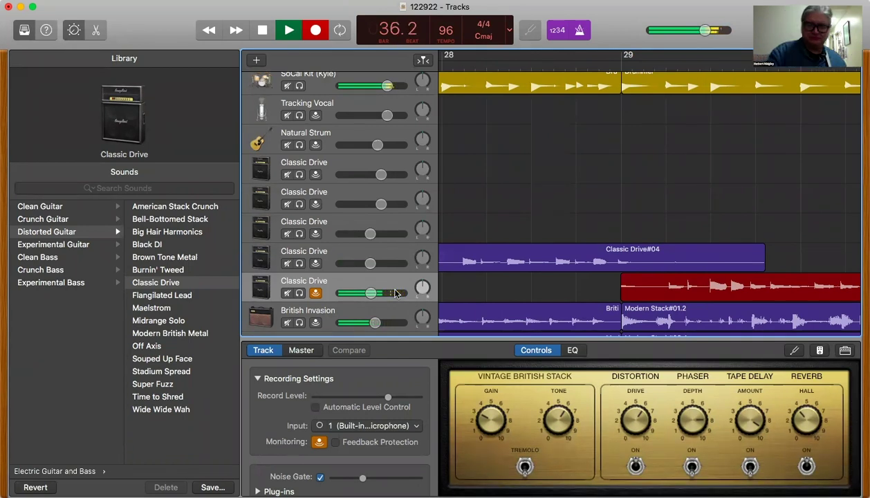
- Stop the bar-29 take, zoom out, set the playhead to bar 36, and turn off its monitoring
key(space)
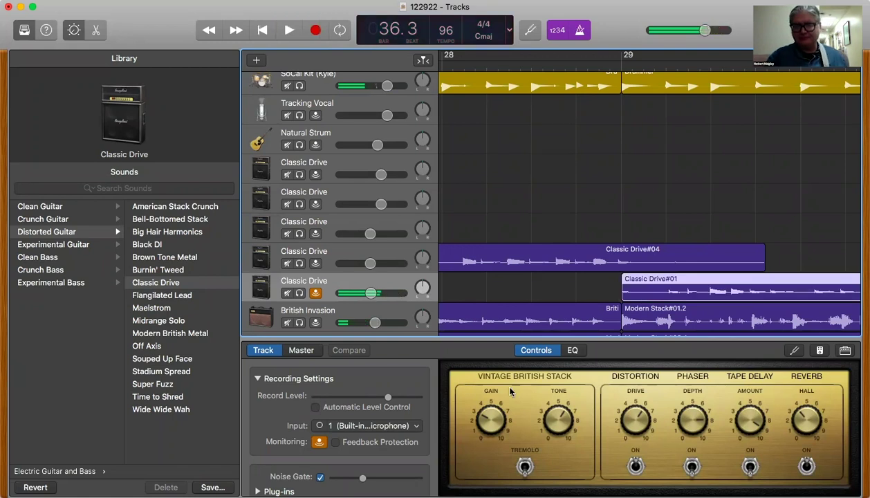
scroll(621, 201, right, 5)
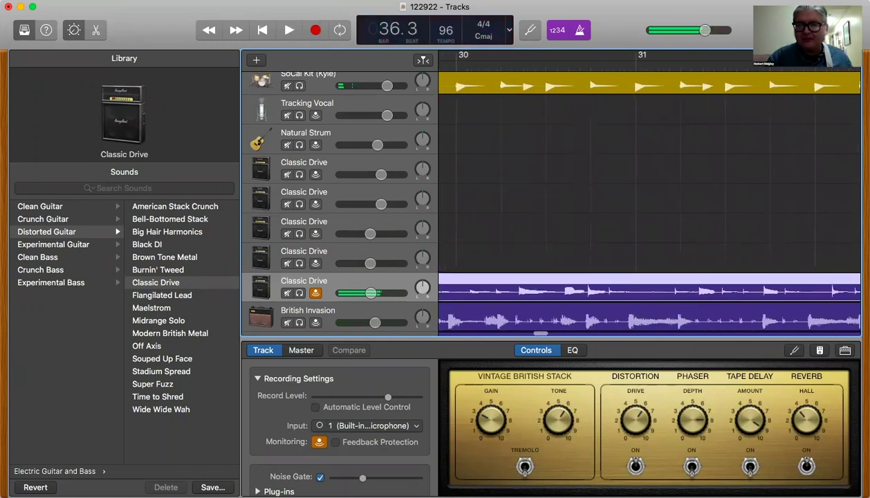
key(super+Left)
scroll(678, 138, left, 5)
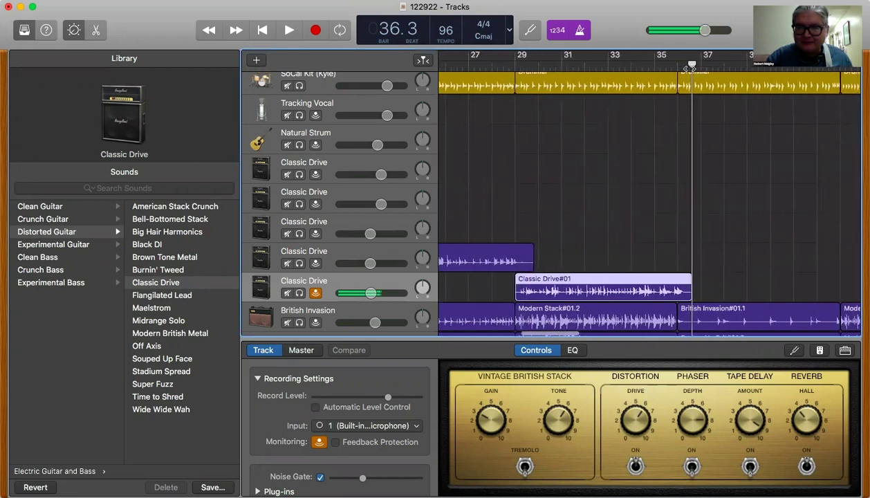
drag(690, 68, 677, 67)
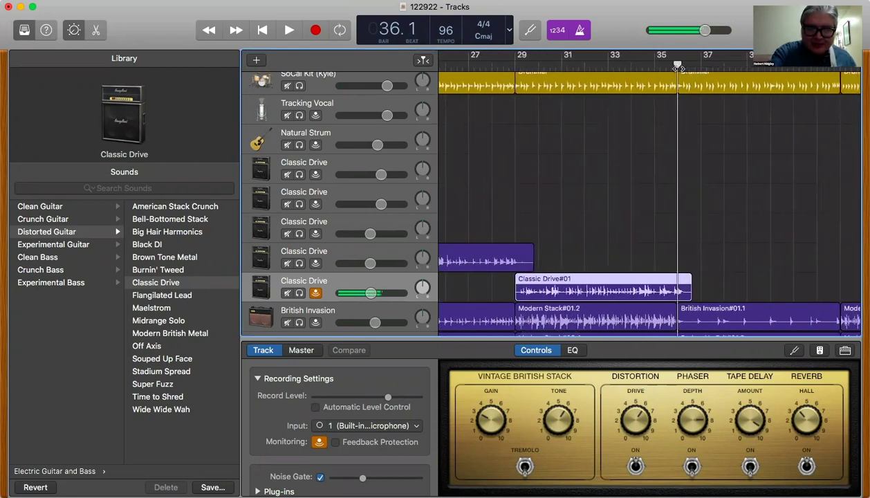
click(316, 293)
- Add a sixth Classic Drive track, enable monitoring, raise its volume slightly, and record from bar 36
key(super+d)
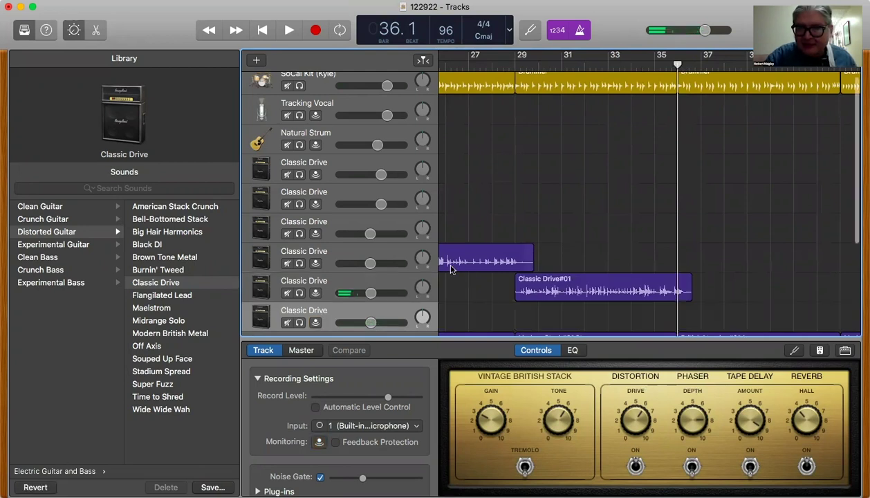
scroll(451, 270, right, 5)
scroll(451, 270, down, 2)
scroll(451, 270, right, 5)
scroll(451, 270, left, 4)
scroll(451, 270, down, 1)
scroll(451, 270, down, 2)
scroll(451, 270, right, 2)
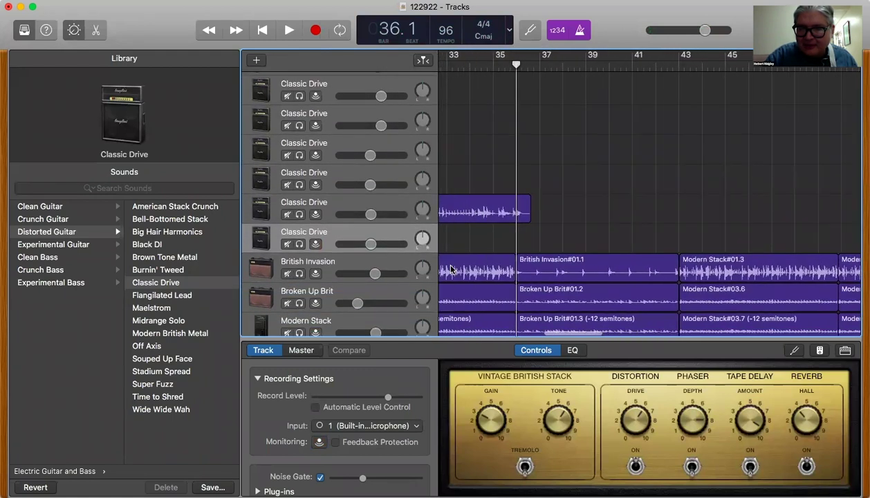
scroll(451, 270, down, 1)
scroll(451, 269, right, 3)
scroll(451, 270, left, 3)
scroll(451, 270, left, 1)
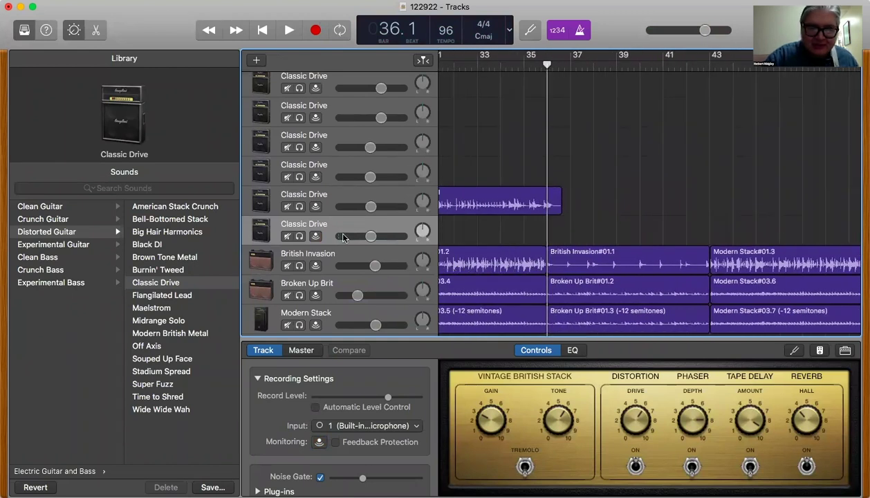
click(315, 236)
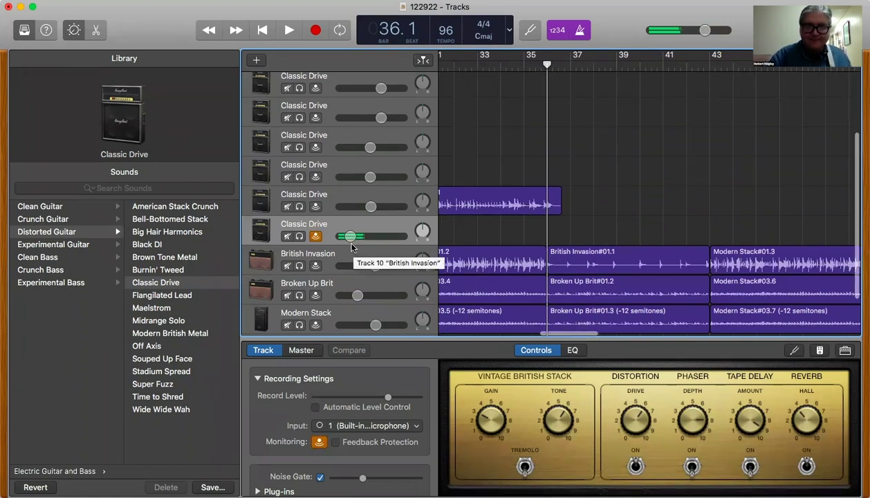
drag(351, 236, 369, 236)
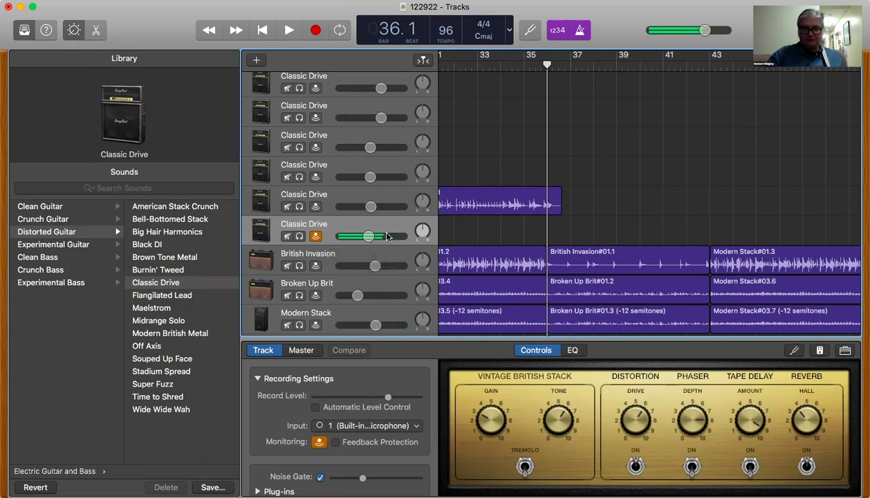
key(r)
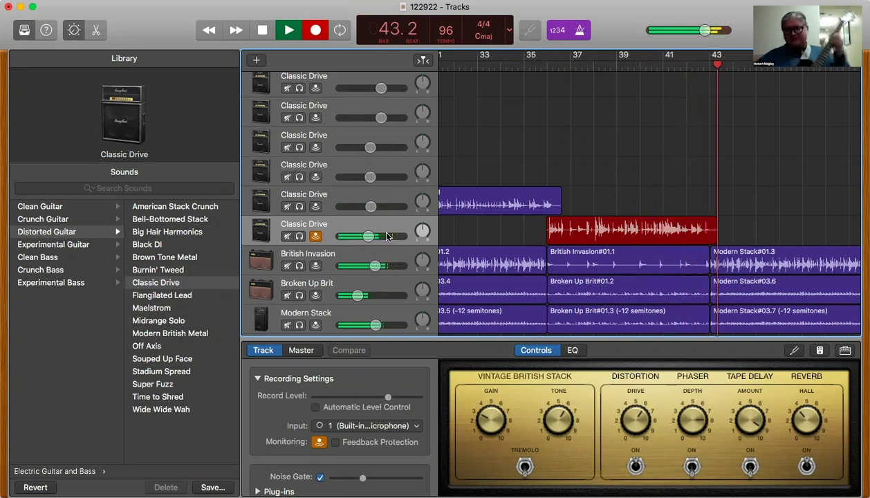
- Stop Classic Drive#06, turn off its monitoring, and raise its volume slightly
key(space)
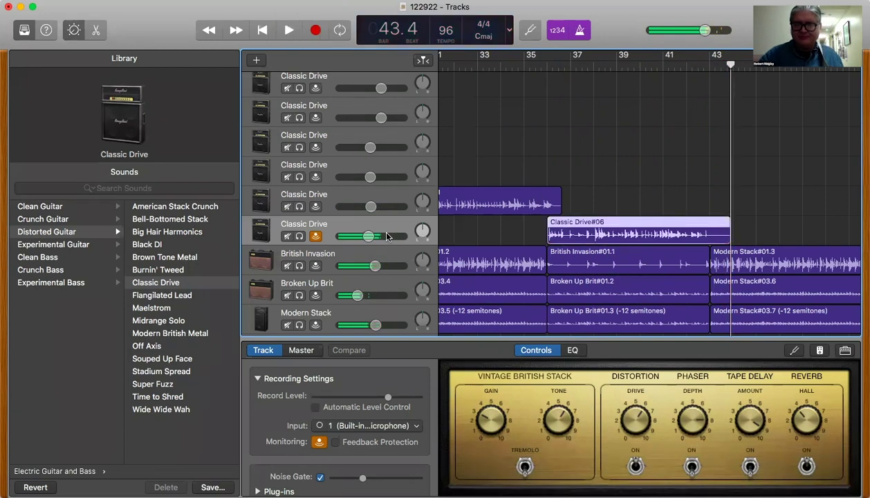
click(316, 237)
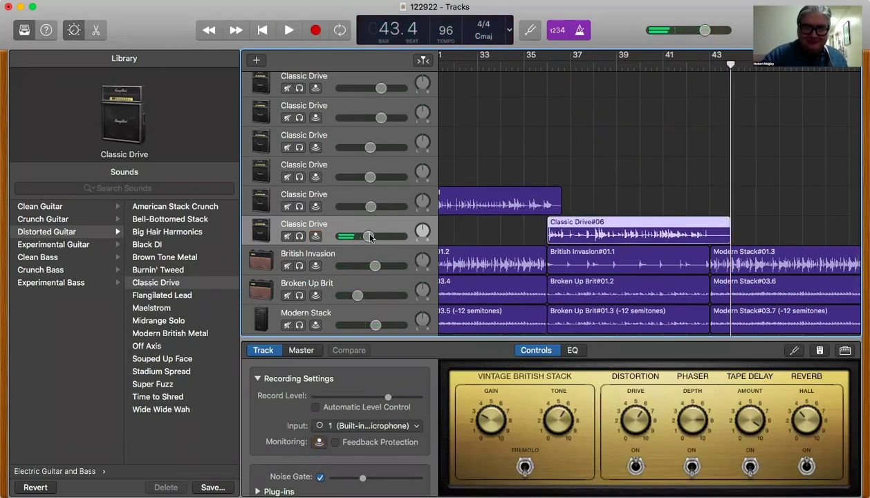
drag(367, 237, 383, 237)
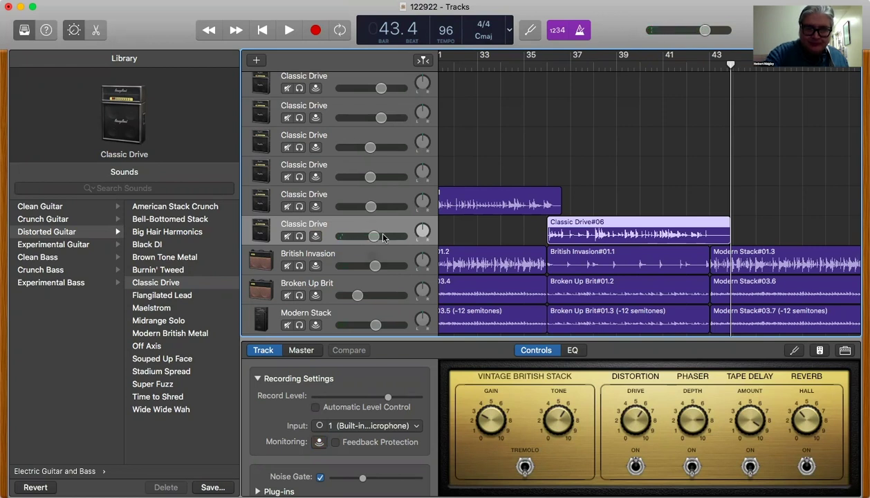
- Add a seventh Classic Drive track at -3.8 dB with monitoring and record Classic Drive#07 from bar 43 to 57
key(super+d)
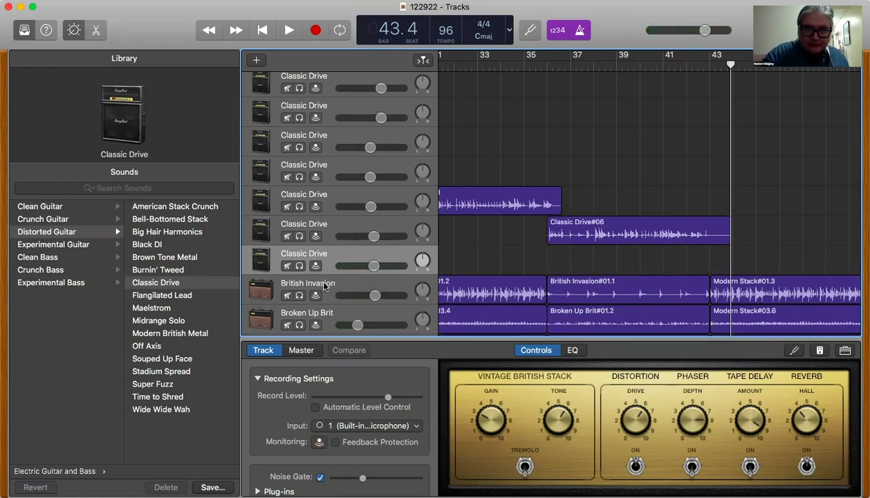
click(316, 267)
scroll(583, 242, right, 3)
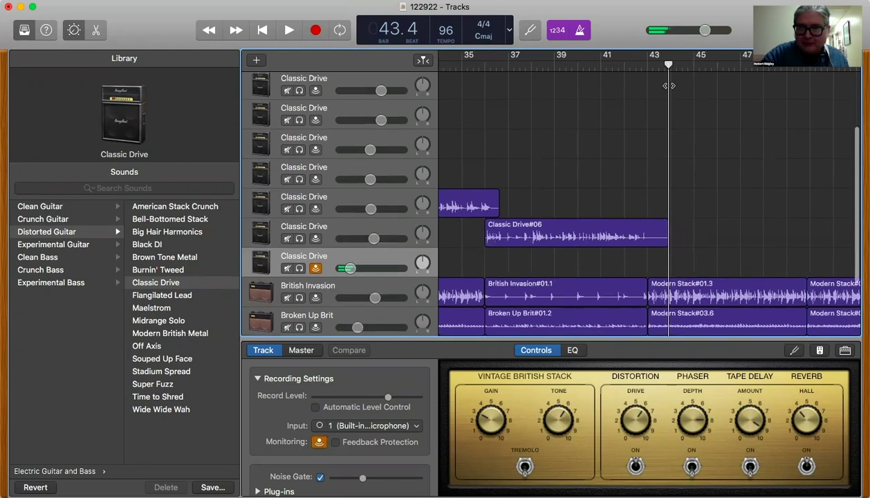
drag(664, 71, 649, 77)
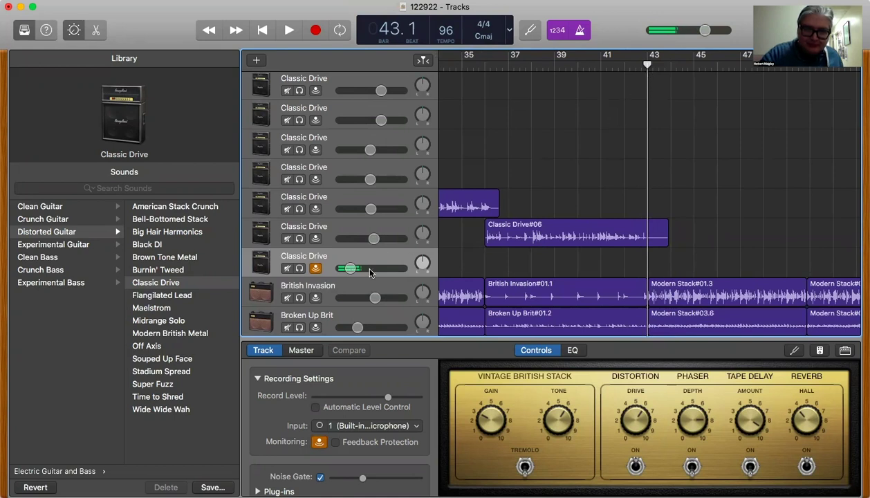
drag(350, 269, 375, 268)
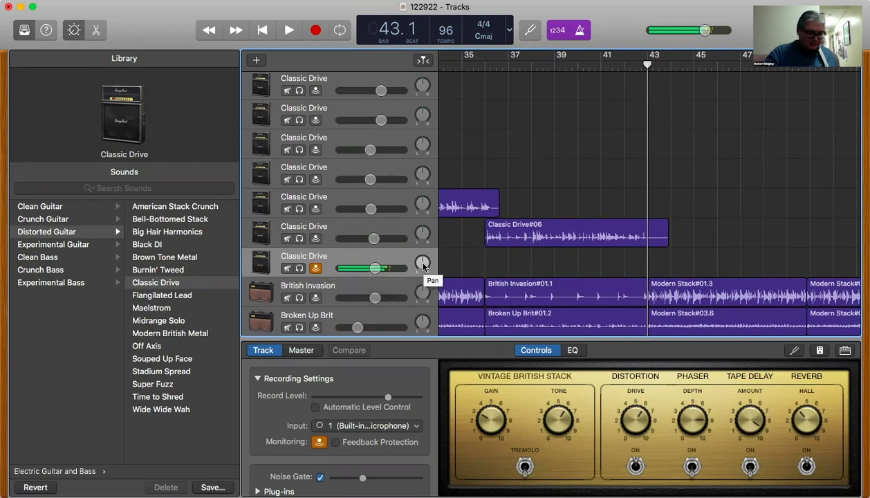
key(space)
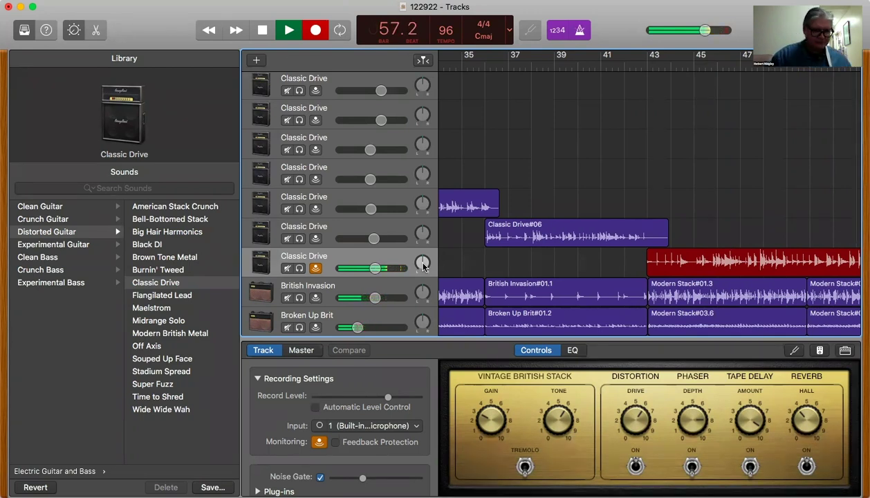
key(space)
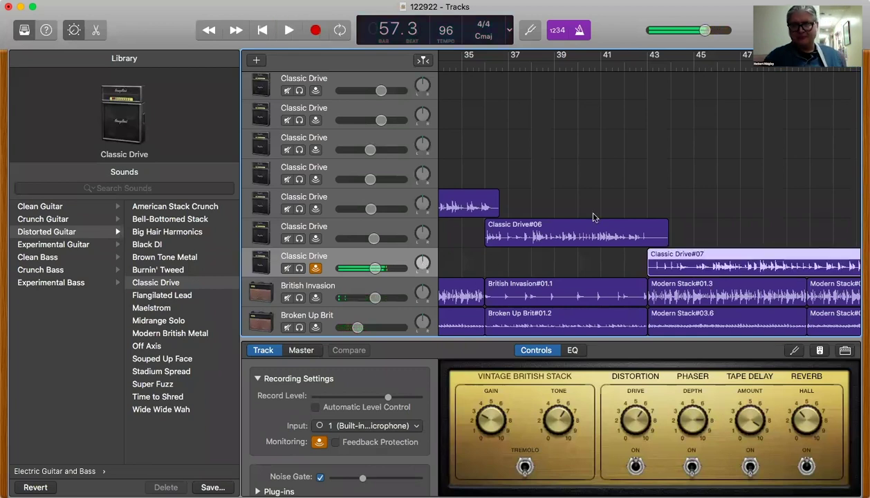
- Raise the British Invasion track's volume and listen to the ending from bar 49
scroll(592, 215, right, 6)
scroll(604, 171, down, 1)
scroll(624, 166, down, 1)
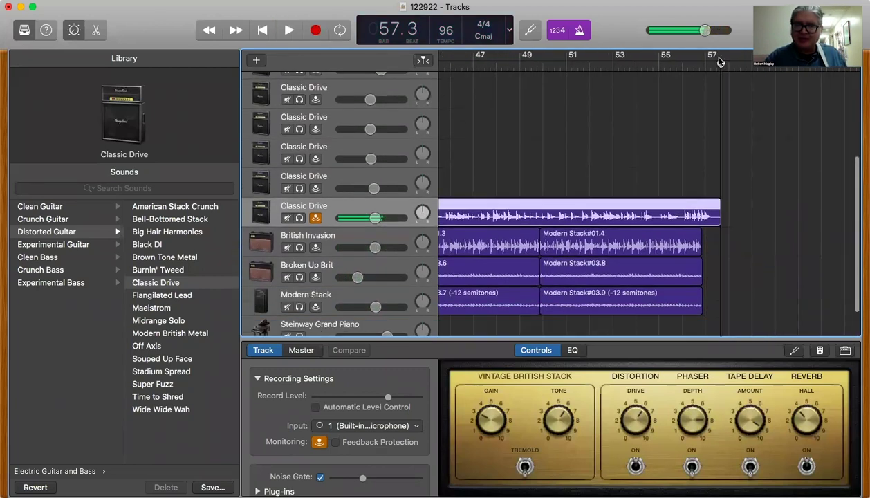
drag(721, 65, 700, 65)
click(330, 237)
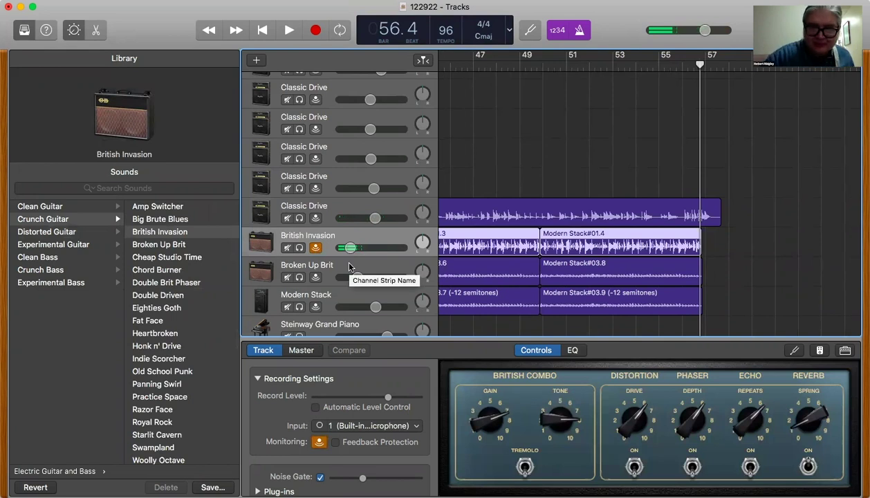
drag(351, 247, 366, 248)
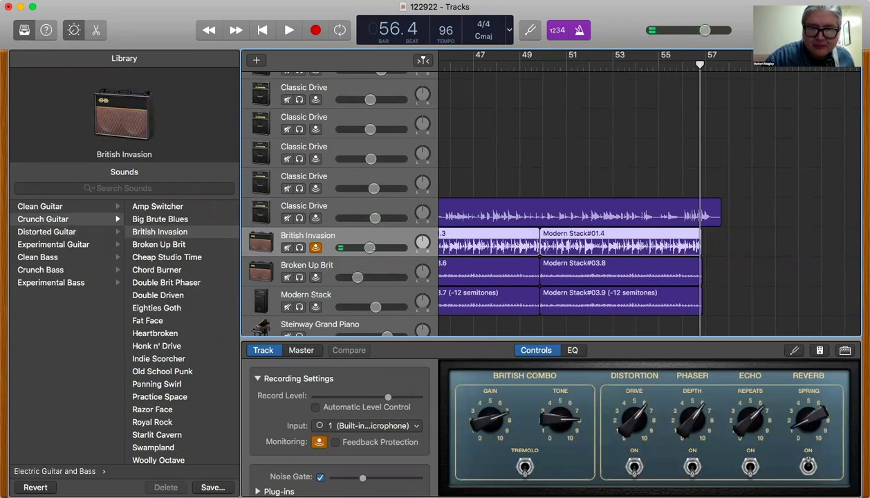
drag(527, 66, 539, 65)
key(space)
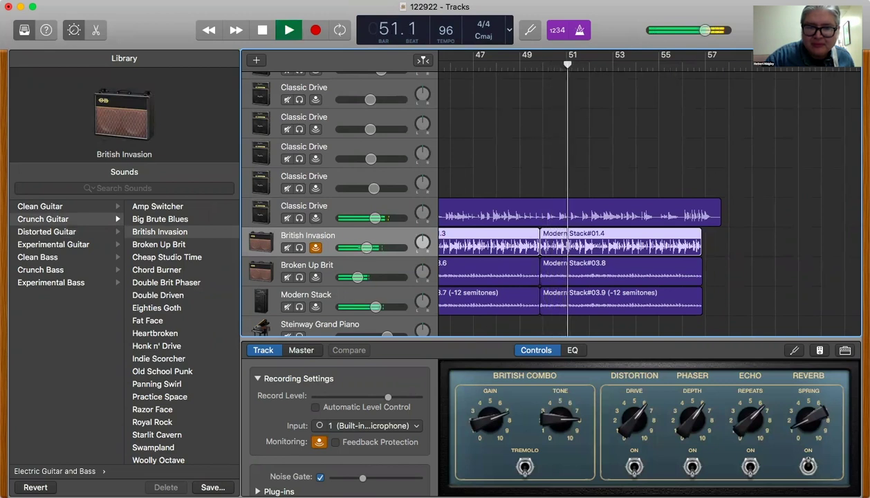
key(space)
- Record the closing hit from bar 56, play it back, and return the playhead to bar 57
drag(685, 67, 706, 68)
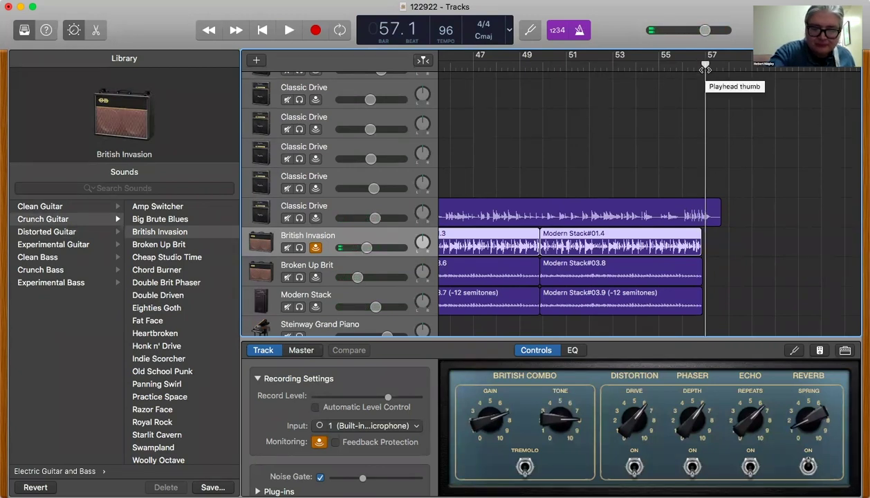
key(space)
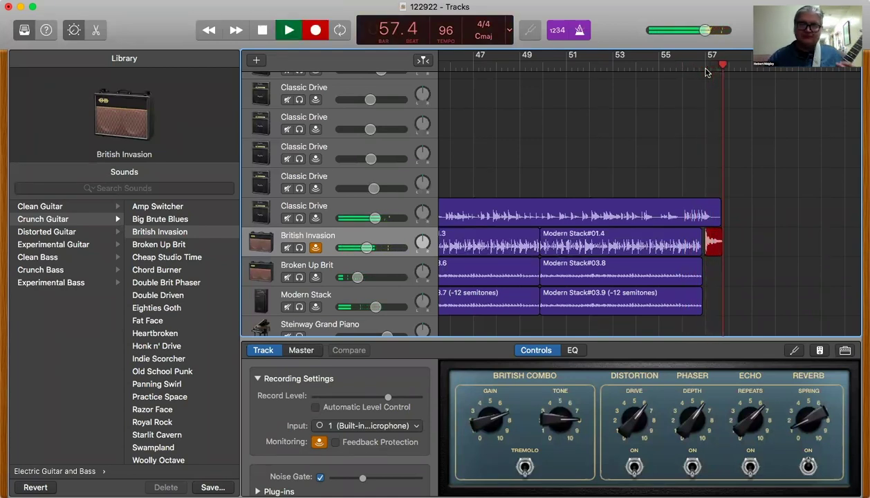
key(space)
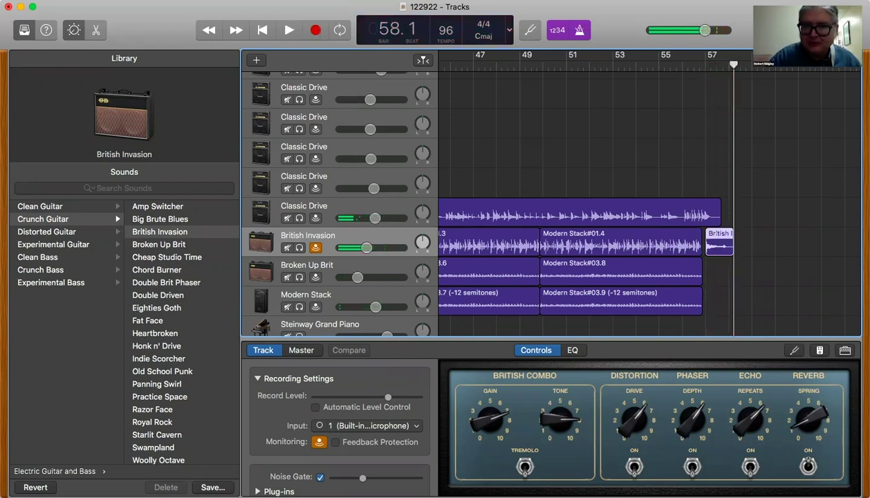
key(Left)
key(Left)
key(space)
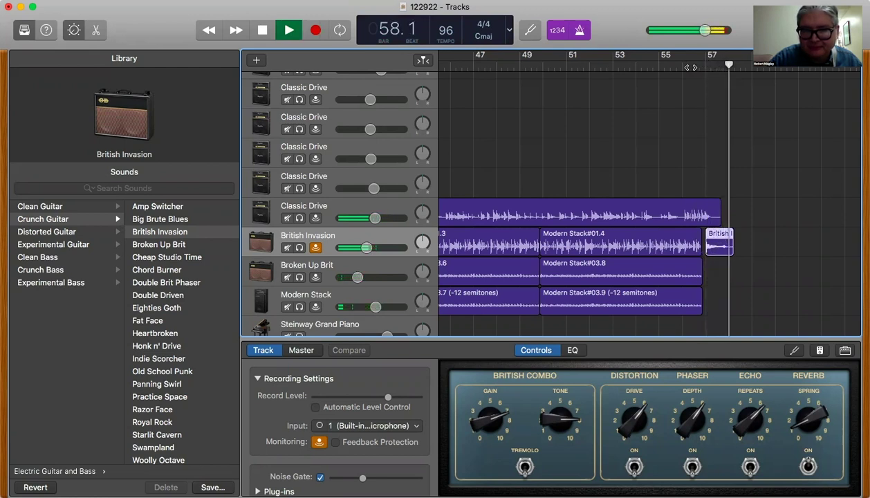
key(space)
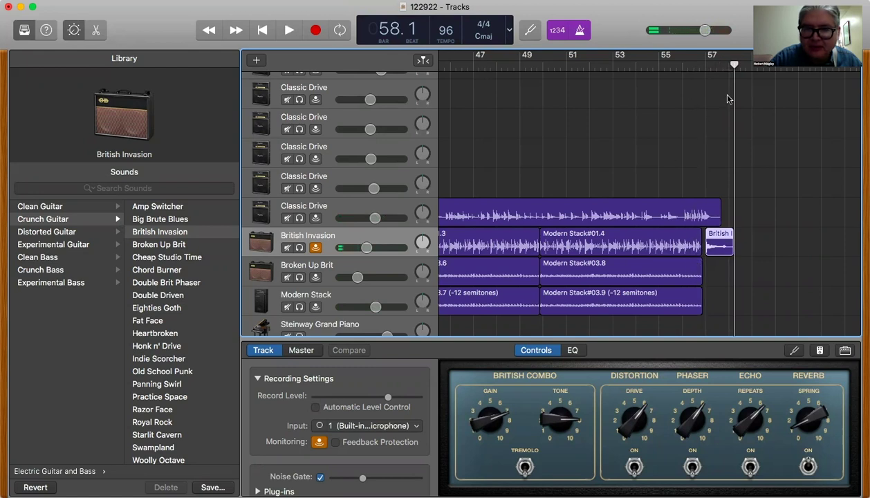
drag(738, 63, 701, 73)
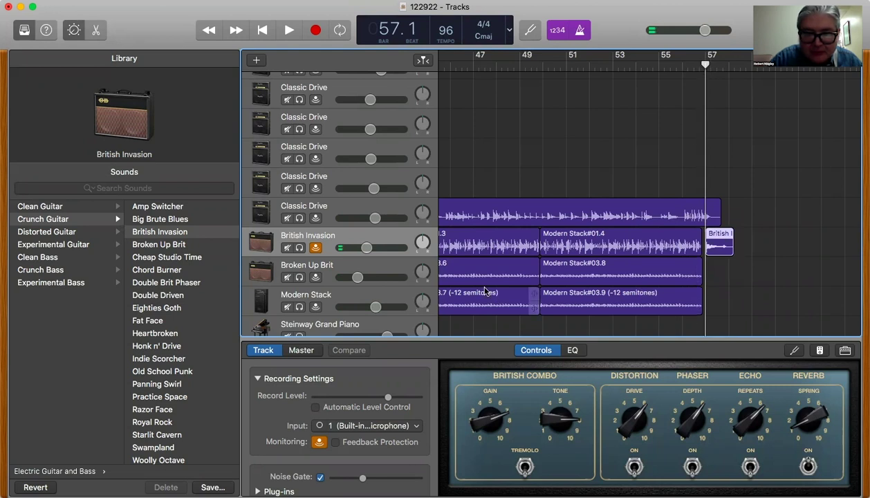
- Record a short closing Modern Stack note after bar 57 and open Modern Stack#05 in an enlarged editor
click(354, 299)
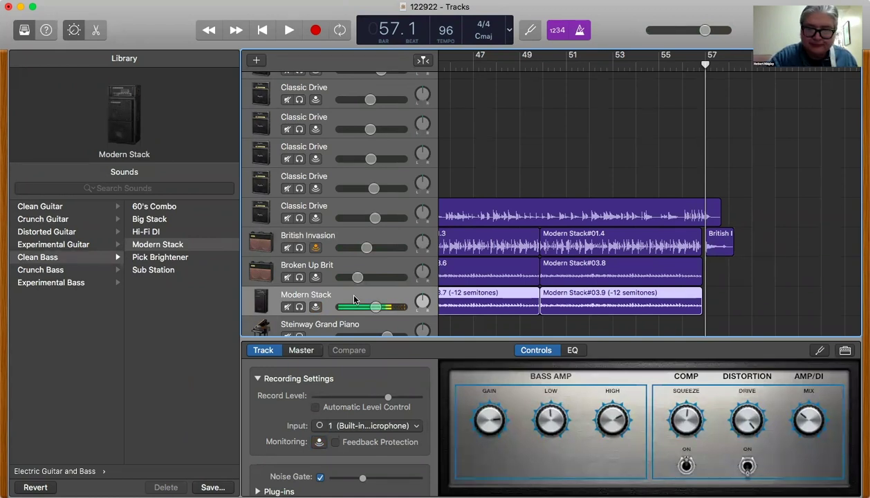
key(r)
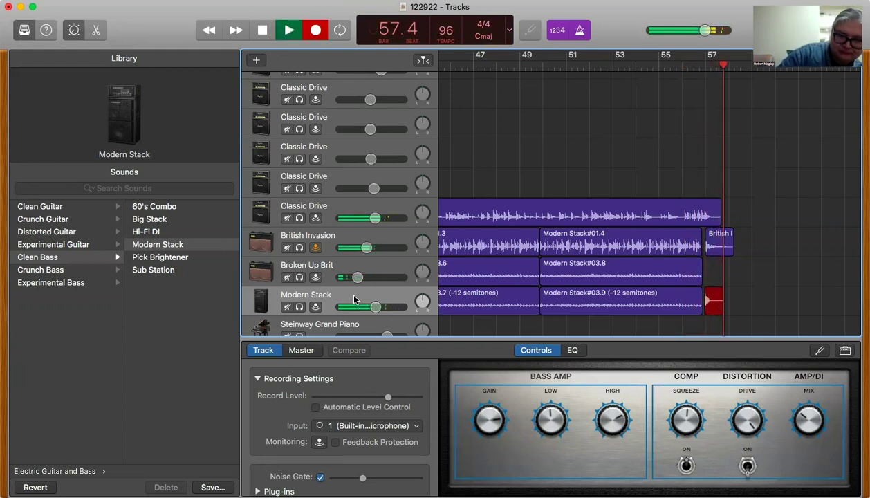
key(space)
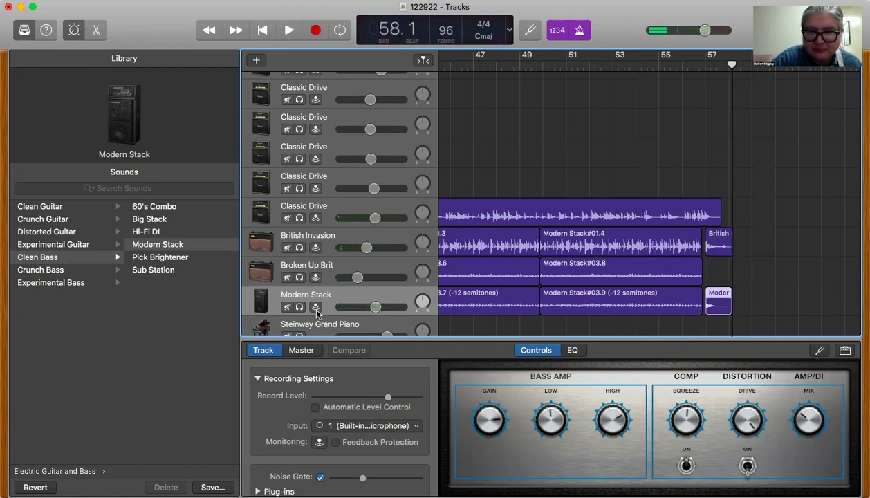
double_click(720, 310)
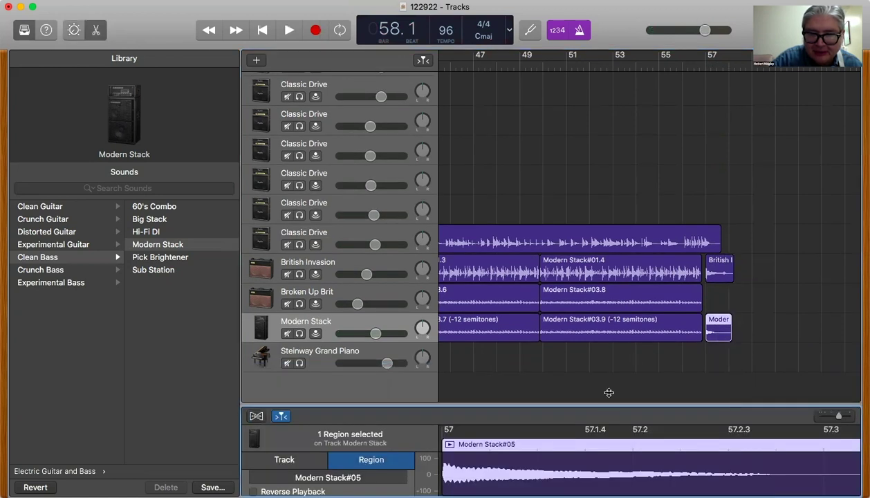
drag(610, 402, 600, 92)
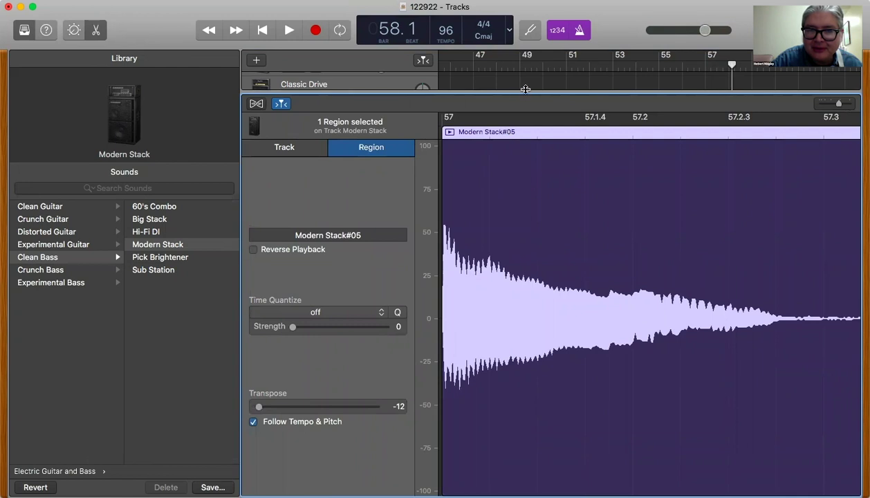
- Close the editor, play back the ending from bar 55, then scroll back toward bar 1
key(e)
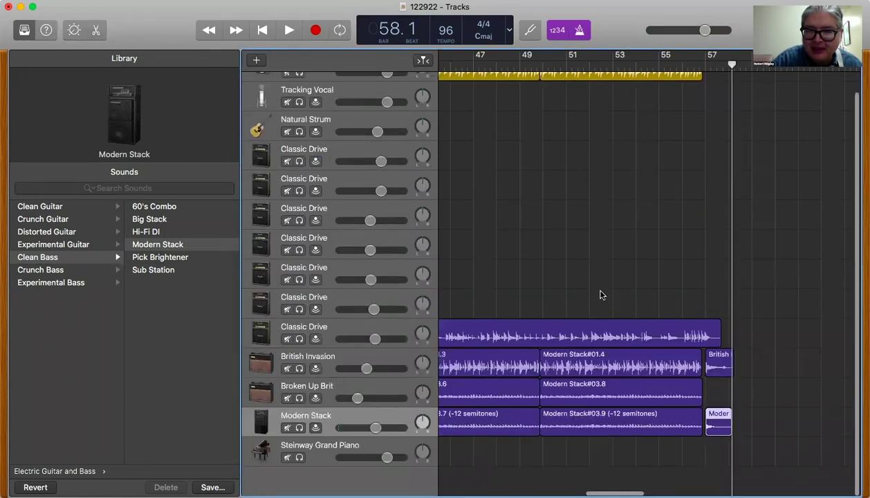
click(669, 65)
scroll(695, 106, up, 2)
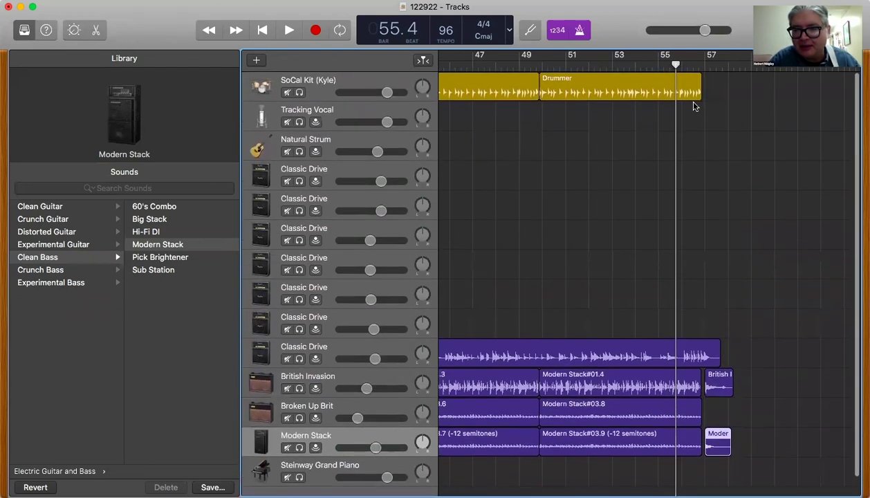
key(space)
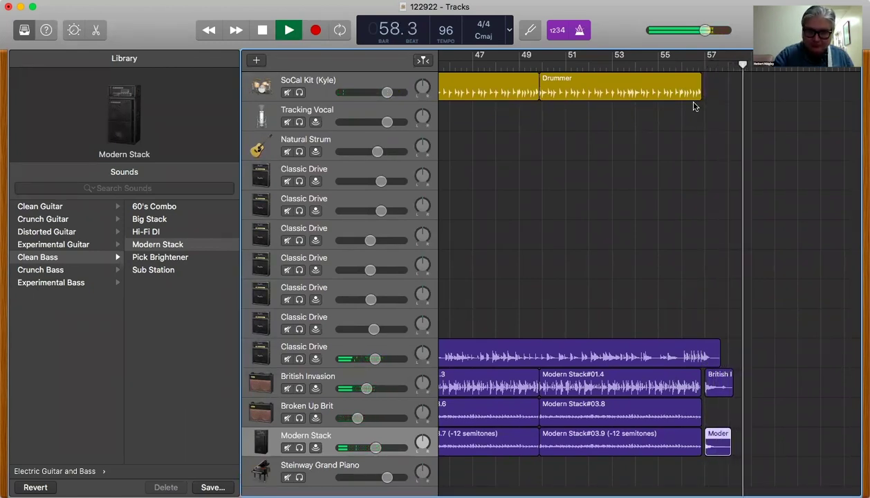
key(space)
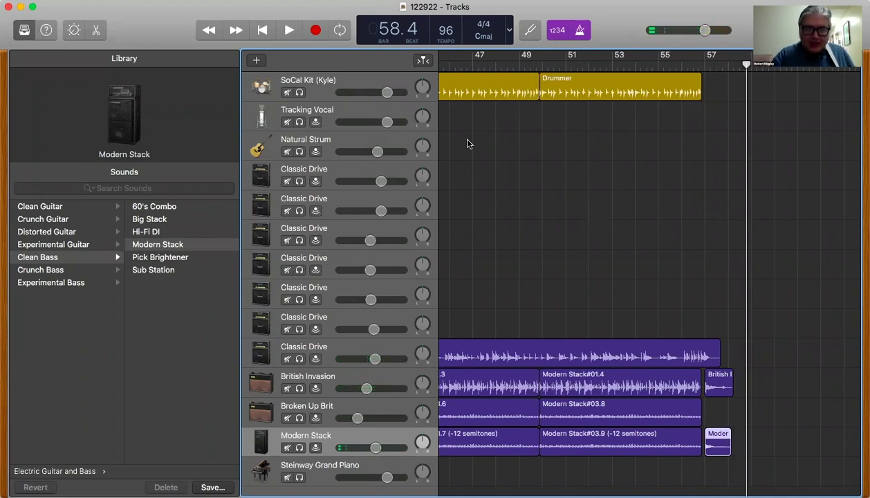
scroll(498, 224, left, 20)
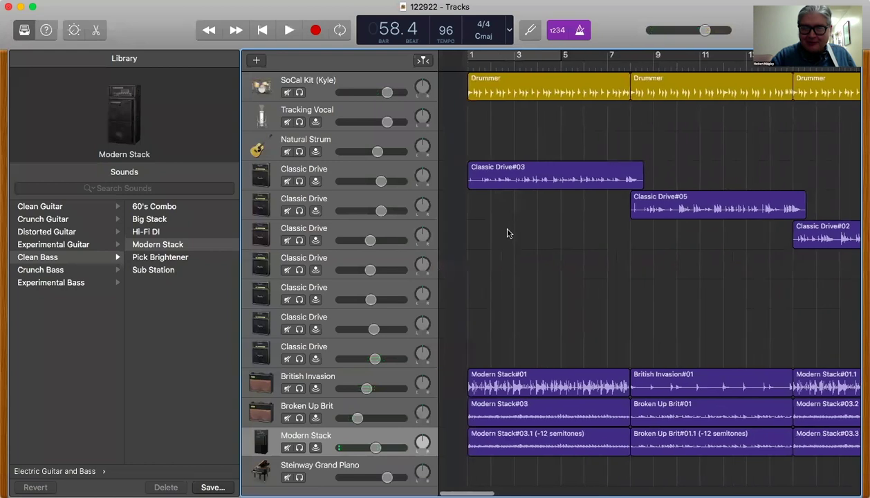
- Play the song's opening from bar 1, then select the first Classic Drive guitar track
drag(498, 71, 393, 62)
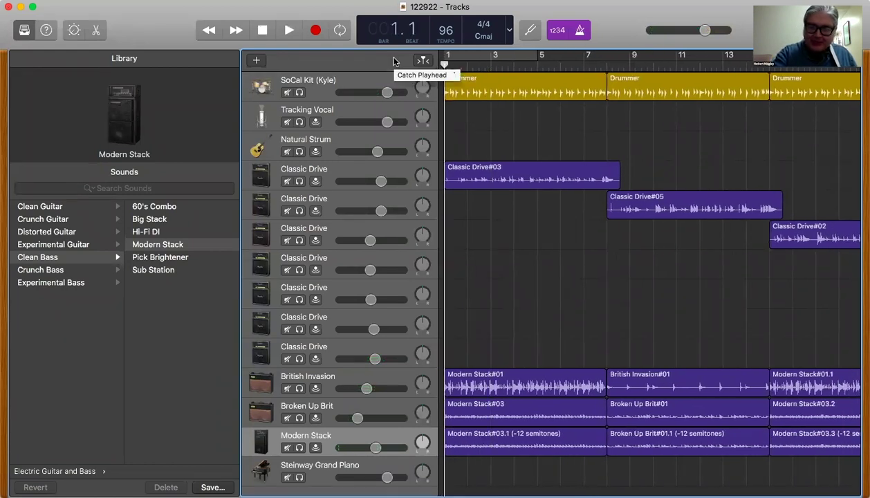
key(space)
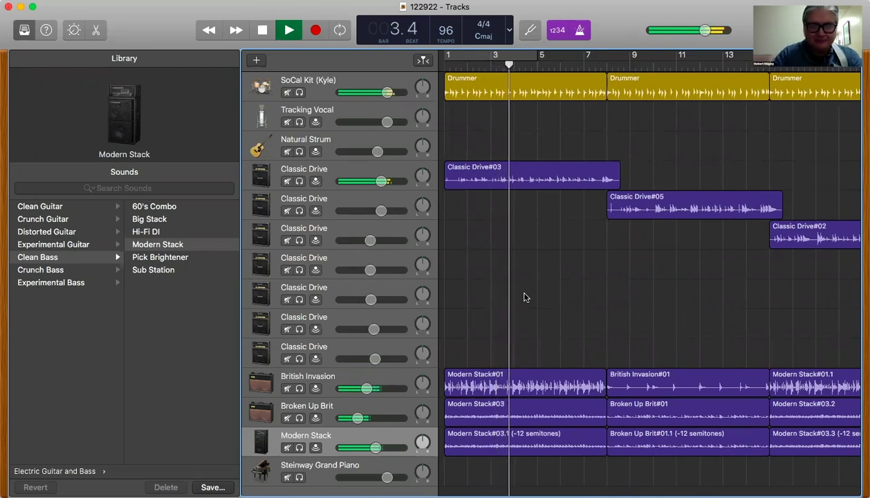
key(space)
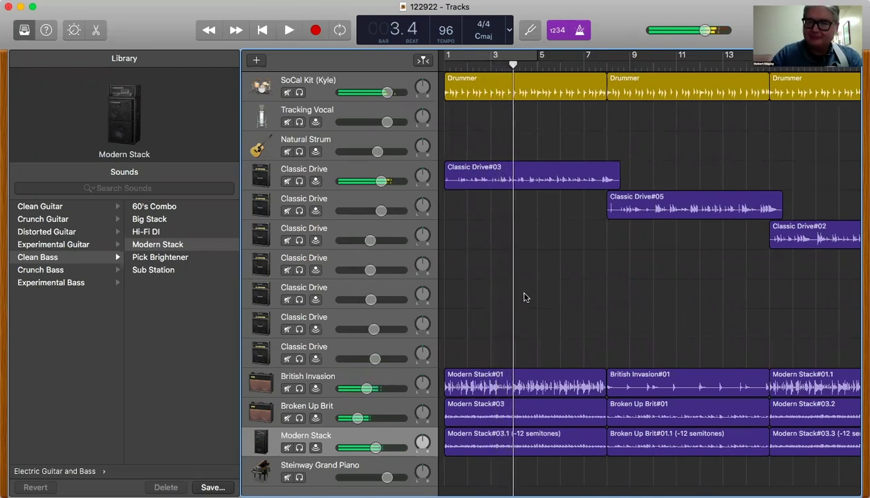
click(329, 171)
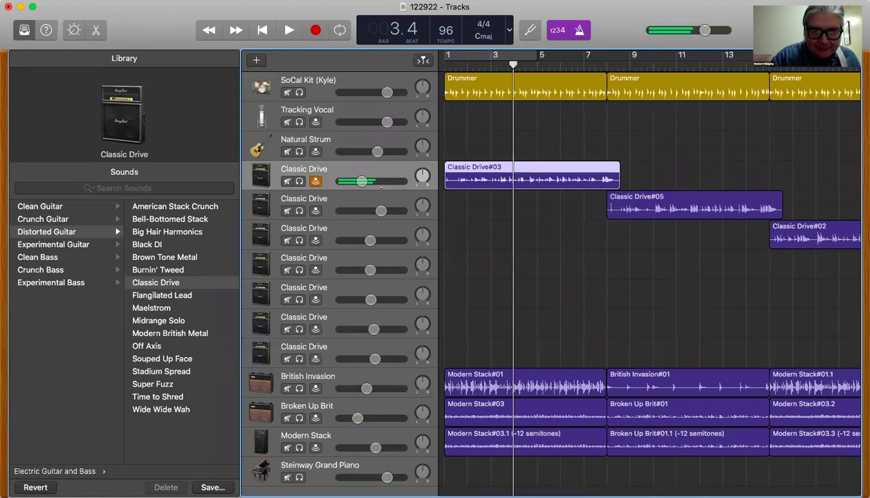
- Nudge the guitar track volume up and audition the Burnin' Tweed patch from the song start
drag(369, 181, 374, 181)
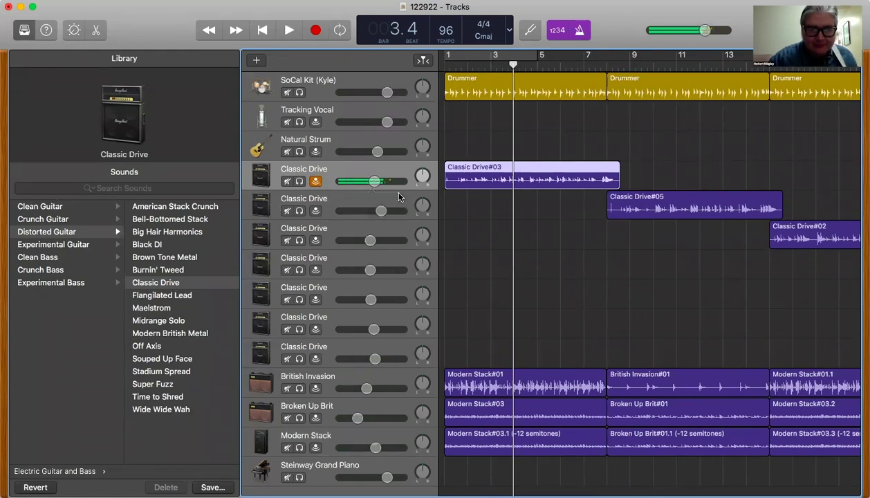
click(187, 257)
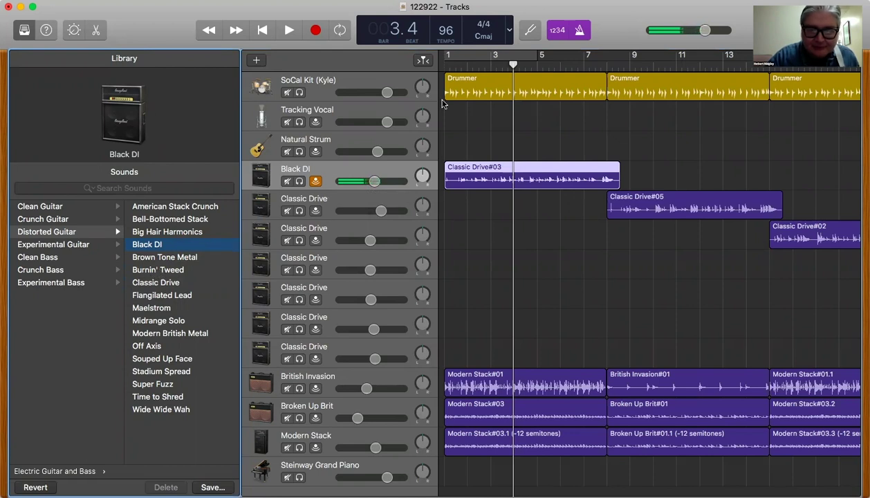
key(space)
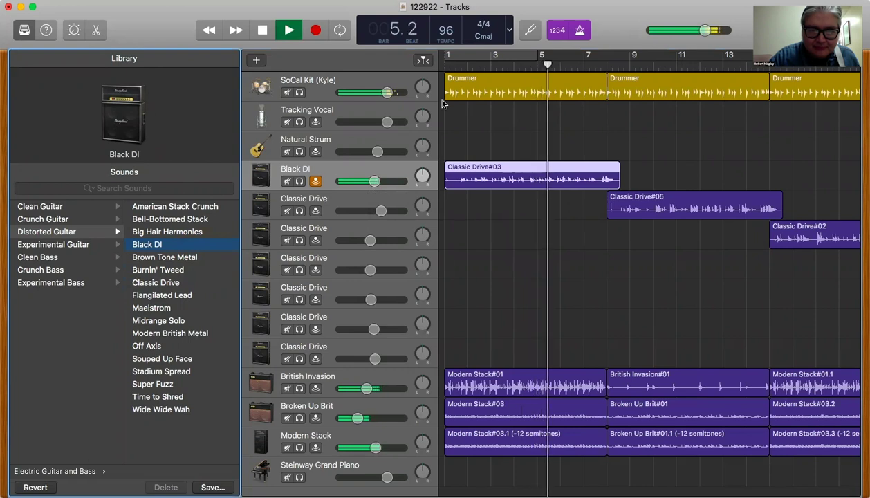
key(space)
key(Return)
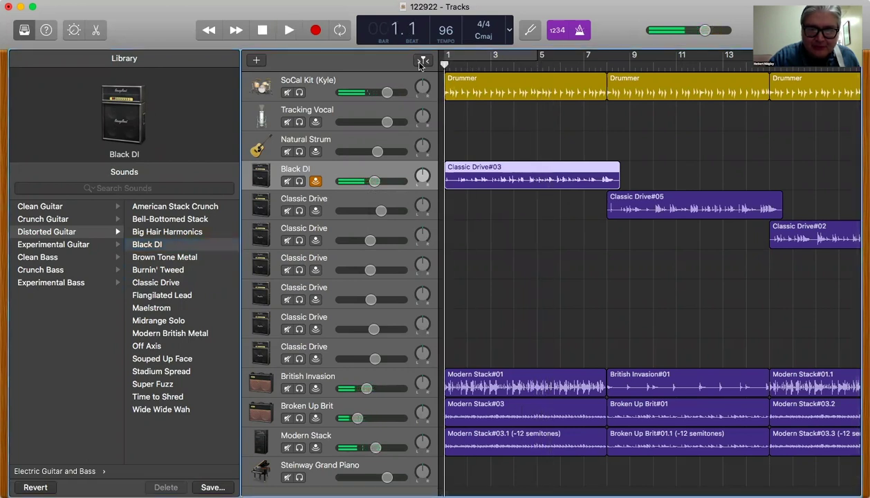
key(space)
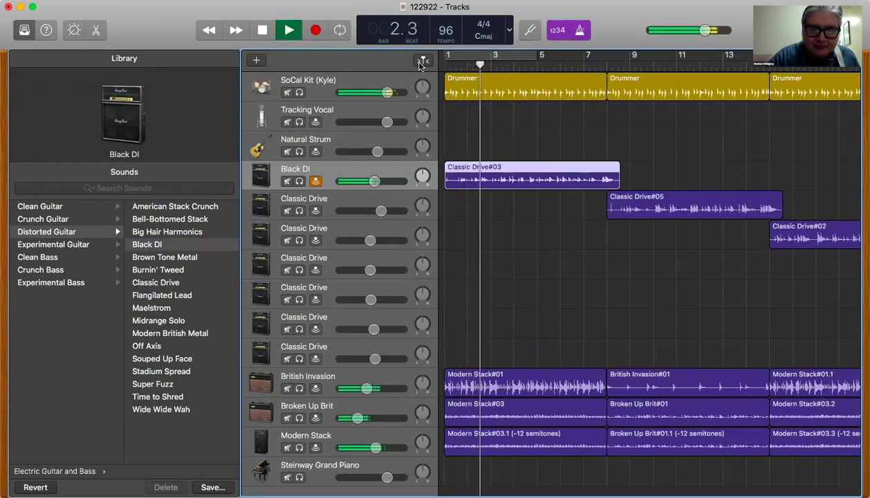
key(space)
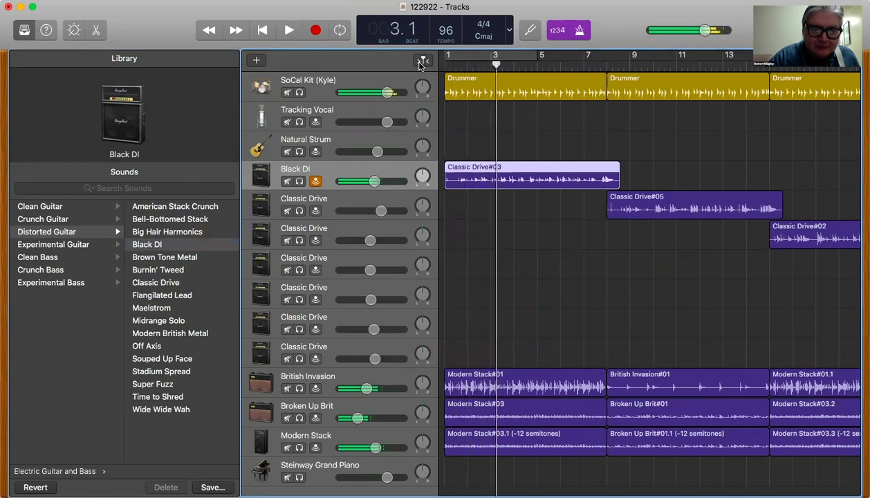
- Audition the Bell-Bottomed Stack patch from the start with the overall output volume turned down
click(205, 221)
key(space)
click(474, 77)
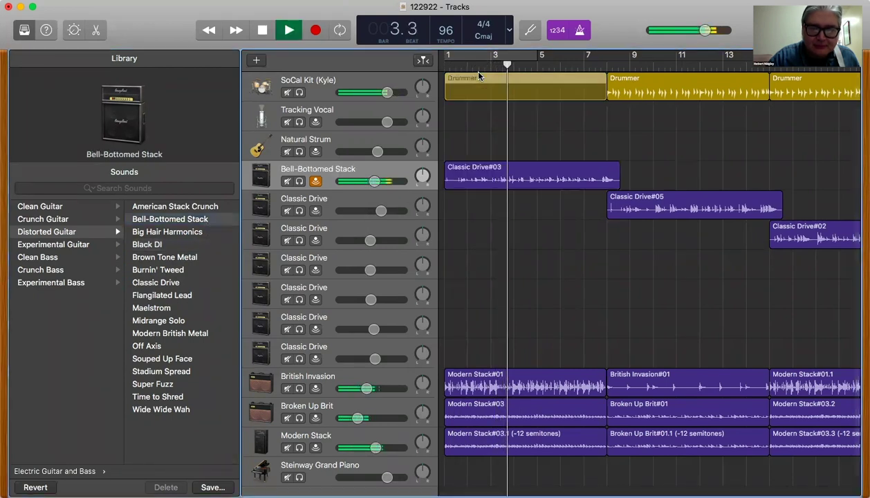
key(Return)
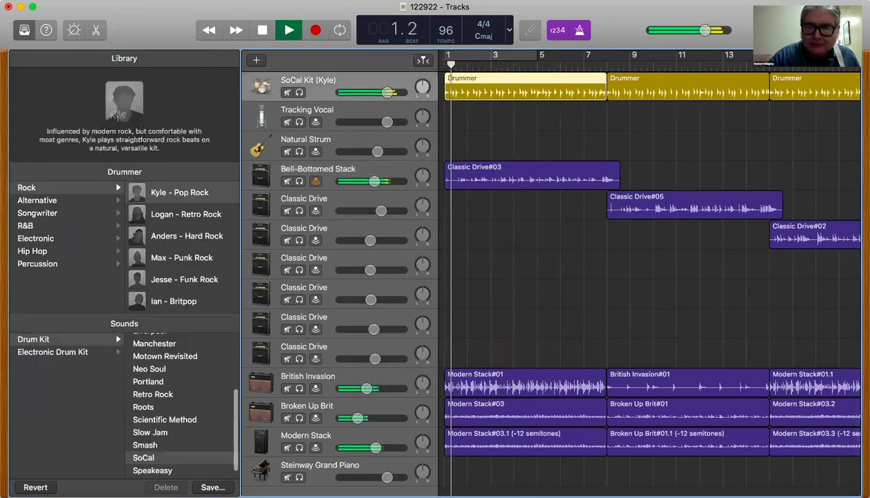
drag(704, 30, 669, 32)
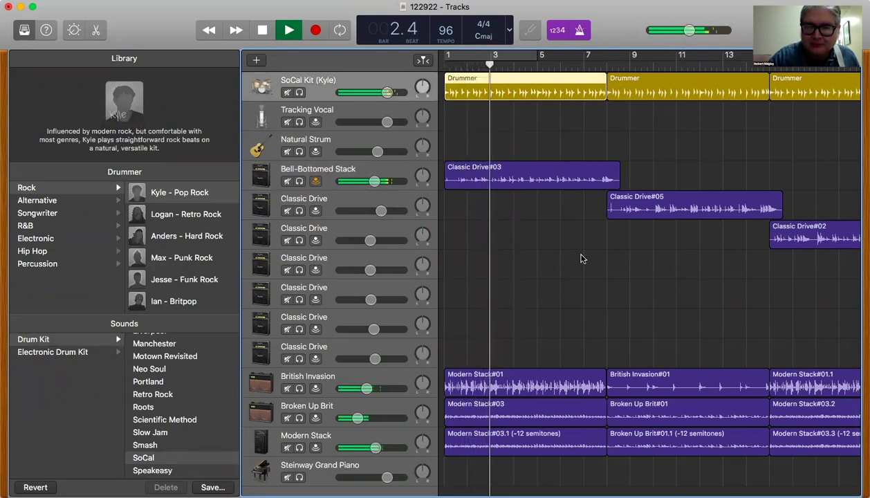
key(space)
- Switch the Classic Drive#03 track to American Stack Crunch, turn off input monitoring, and play it back
click(505, 172)
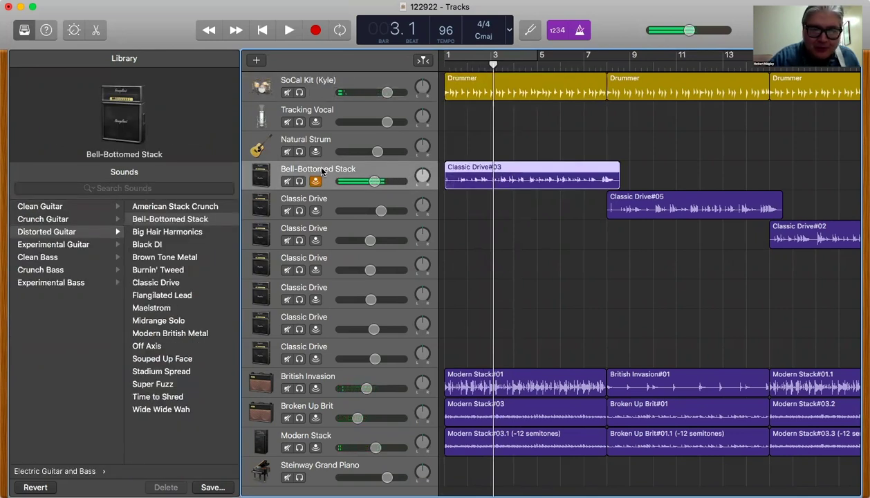
click(194, 206)
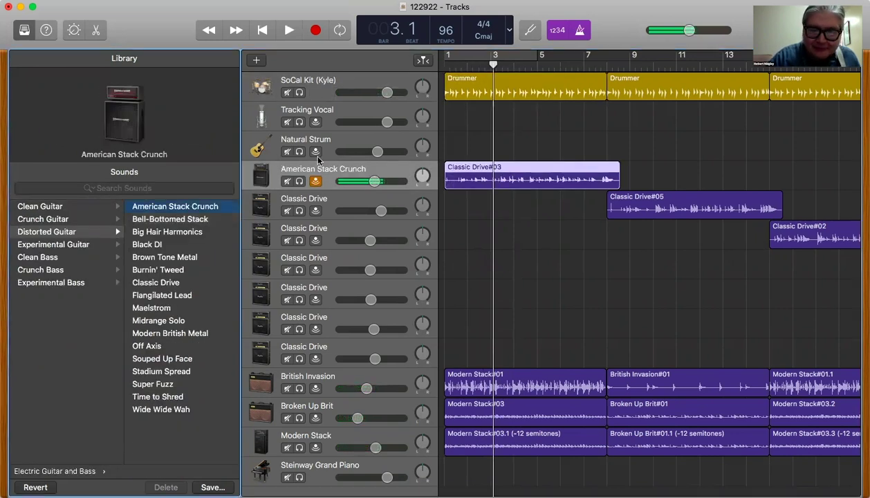
key(space)
key(space)
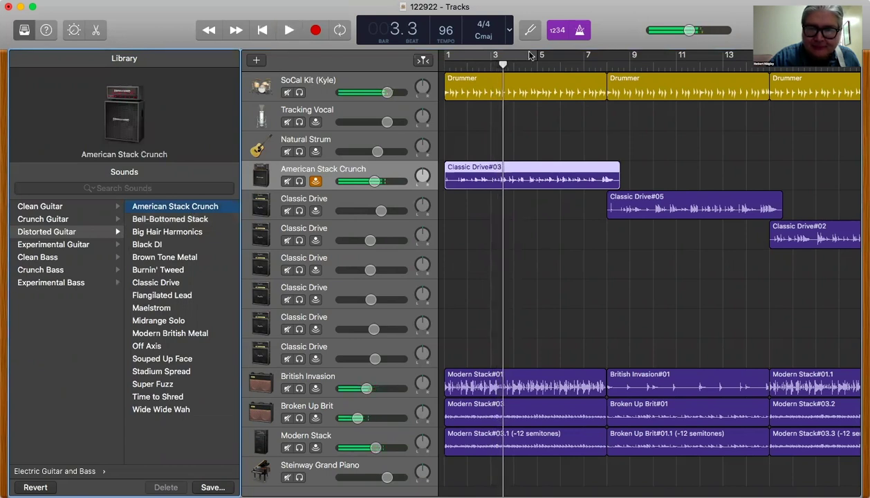
drag(504, 64, 419, 74)
key(space)
click(316, 181)
key(space)
key(Return)
key(space)
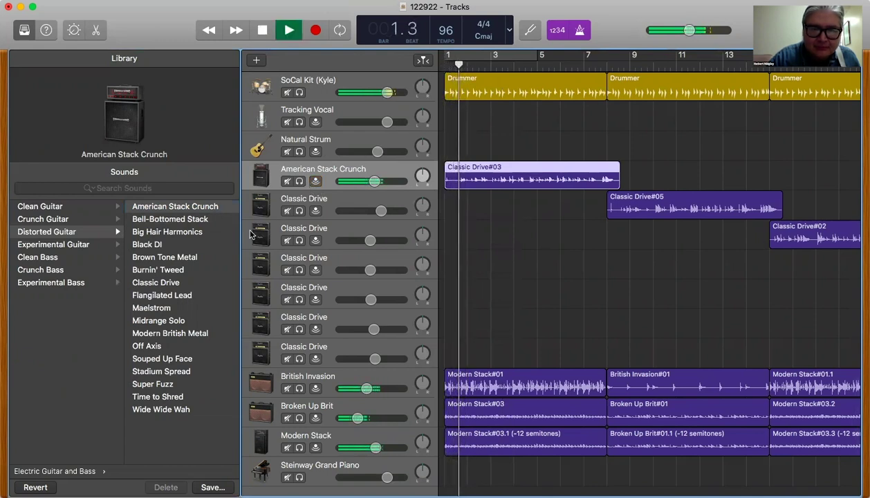
- Audition Bell-Bottomed Stack, Big Hair Harmonics, Black DI, Brown Tone Metal, Burnin' Tweed and Classic Drive during playback
click(189, 223)
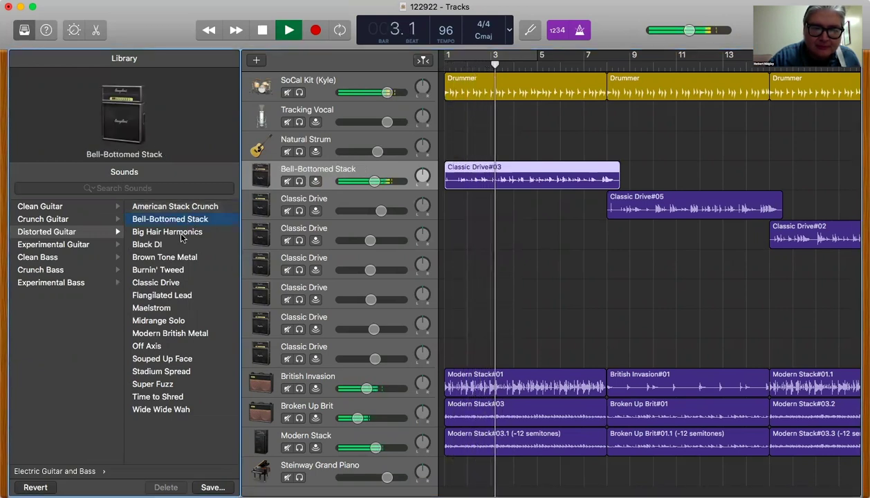
click(185, 232)
click(166, 246)
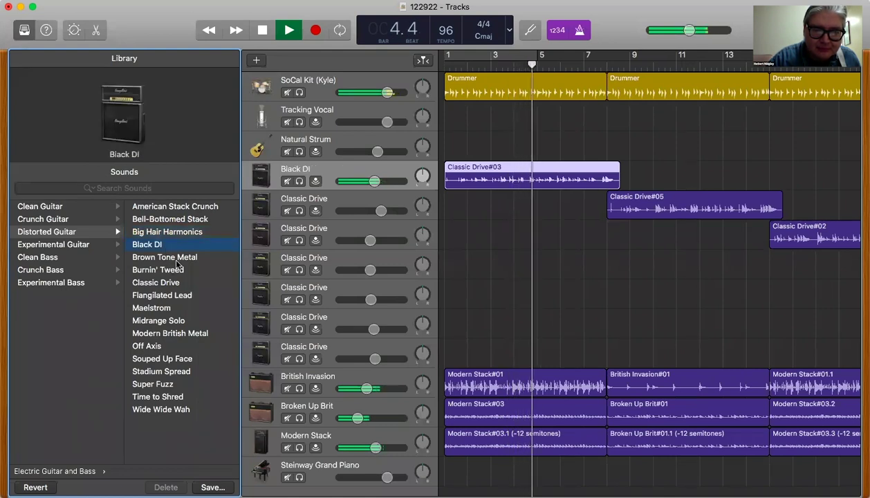
click(177, 260)
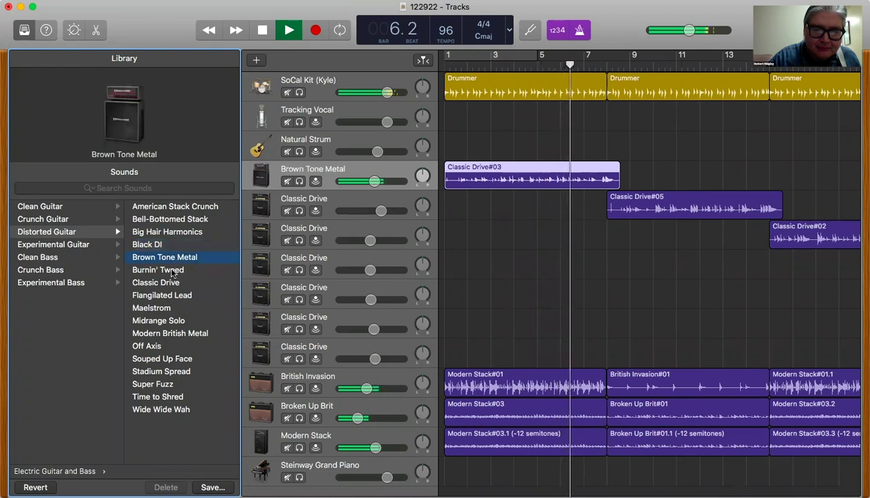
click(172, 274)
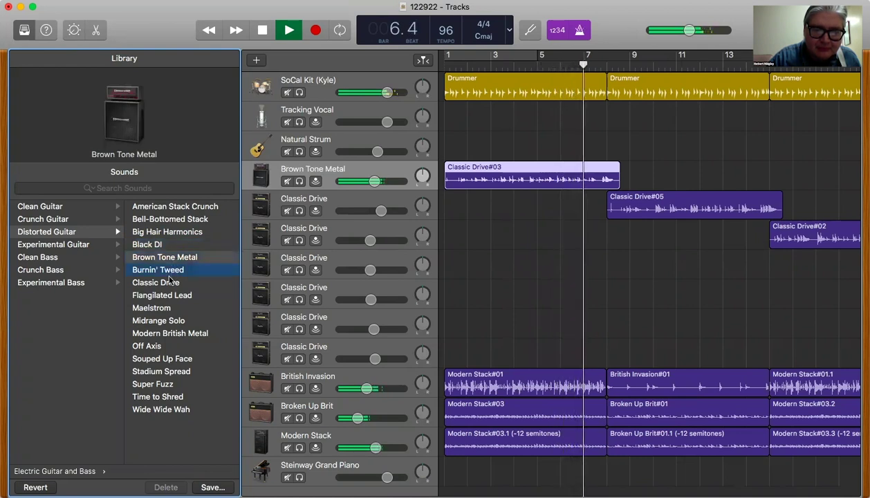
click(166, 282)
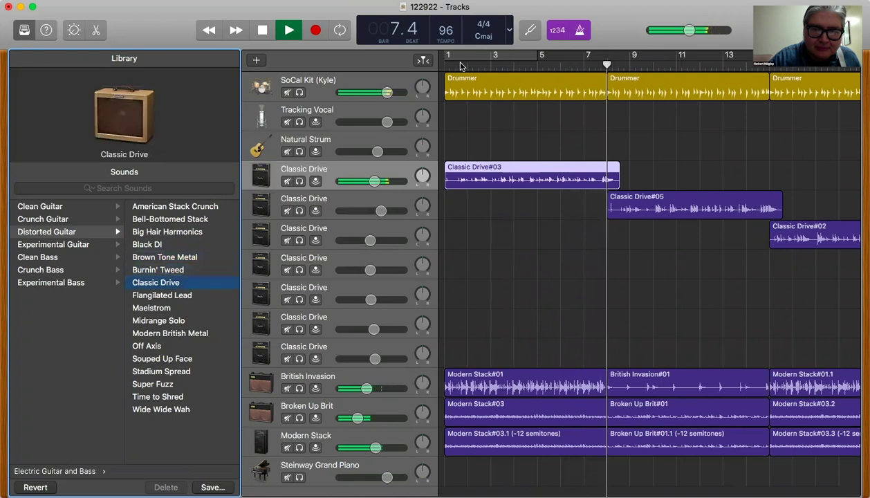
key(Return)
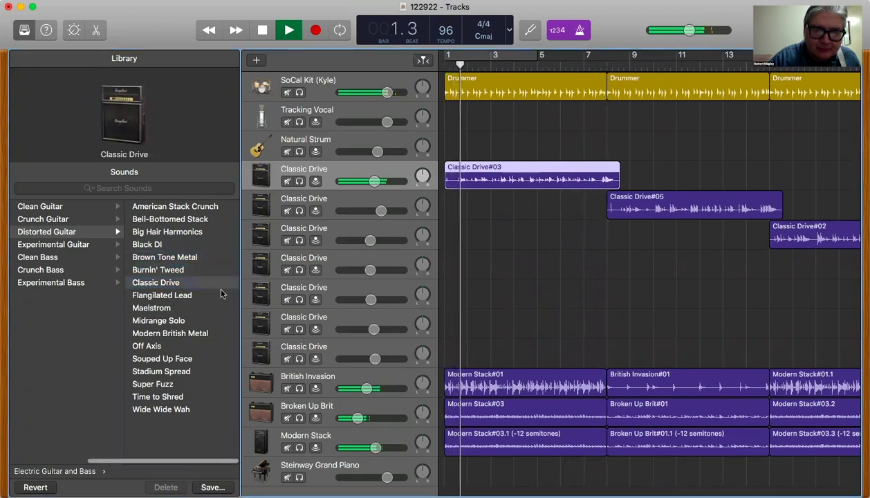
- Try Flangilated Lead and Midrange Solo, settle on Modern British Metal, and replay the opening
click(182, 295)
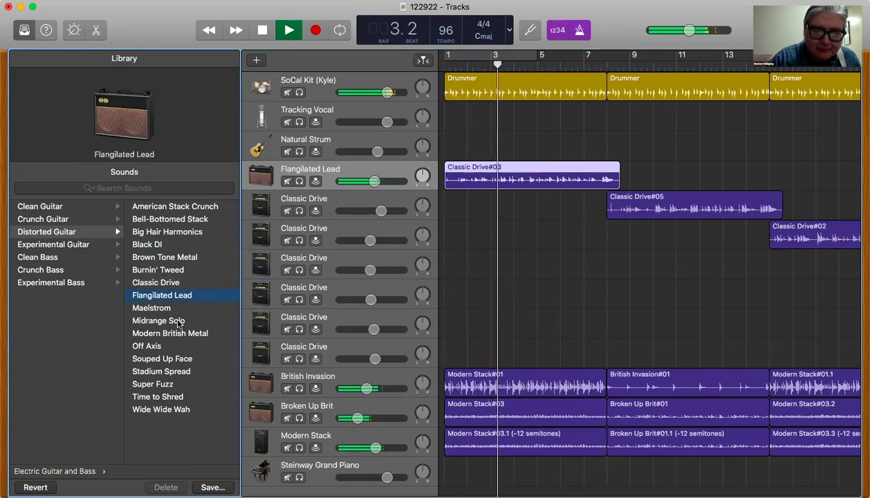
click(176, 320)
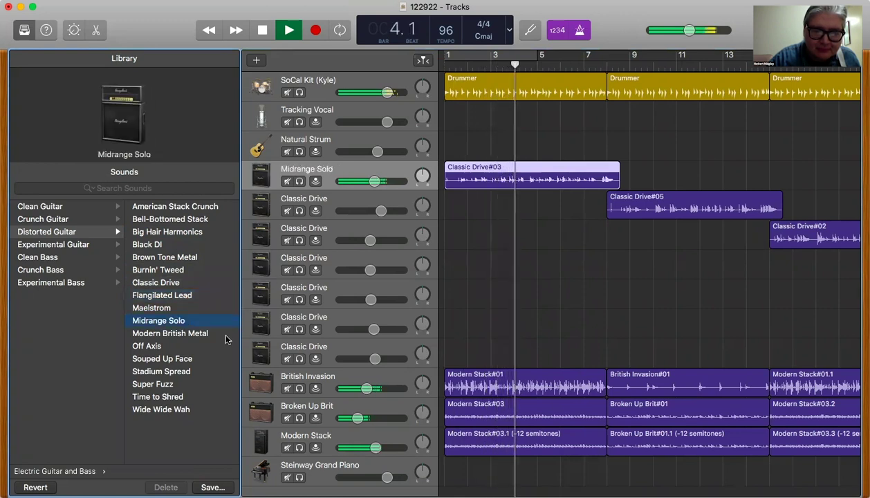
click(196, 333)
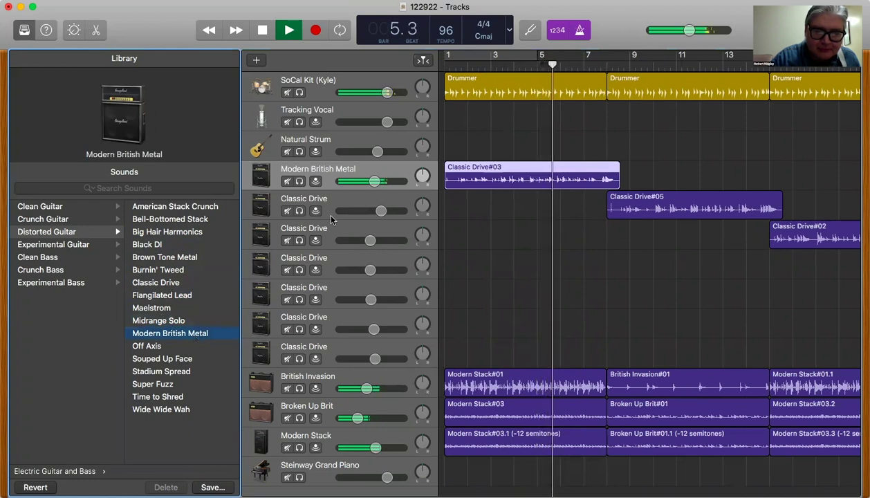
key(space)
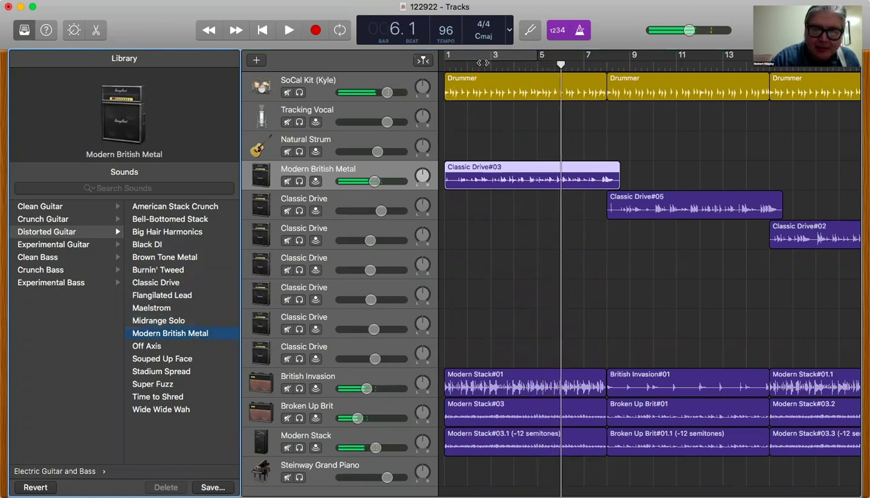
key(Return)
key(space)
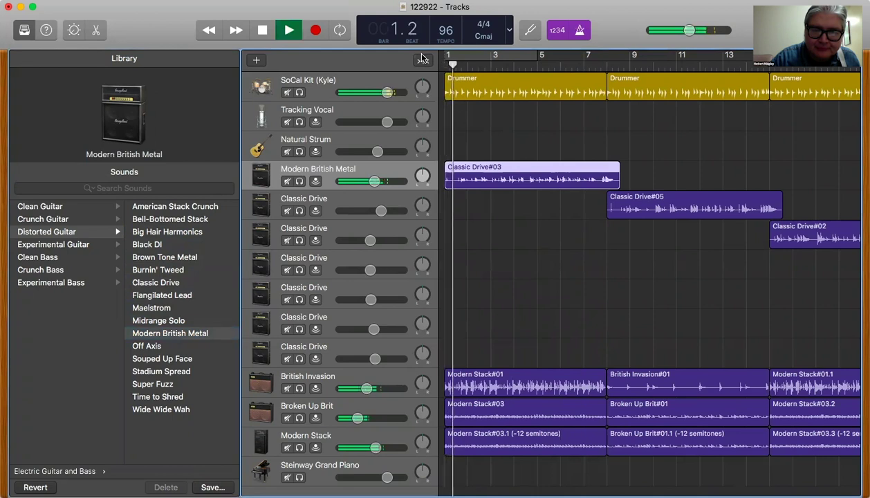
key(space)
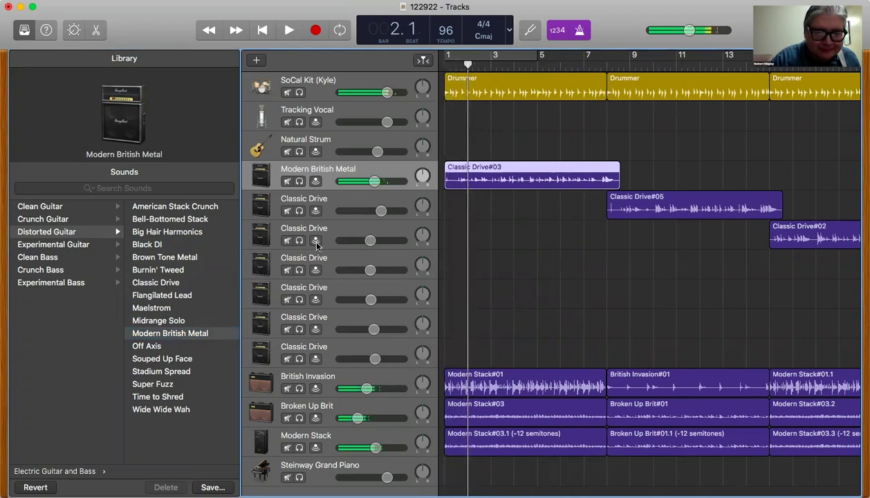
- Apply Super Fuzz, play the song, and raise the output and Super Fuzz track volume slightly
click(166, 385)
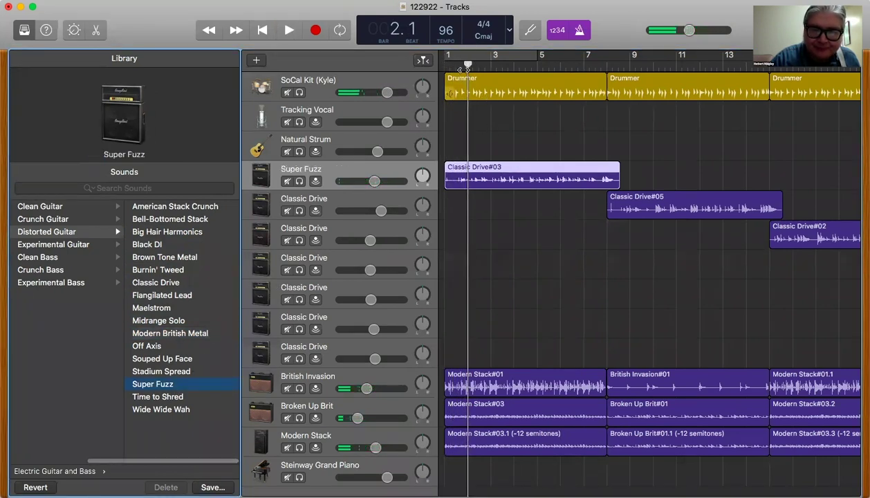
key(Return)
key(space)
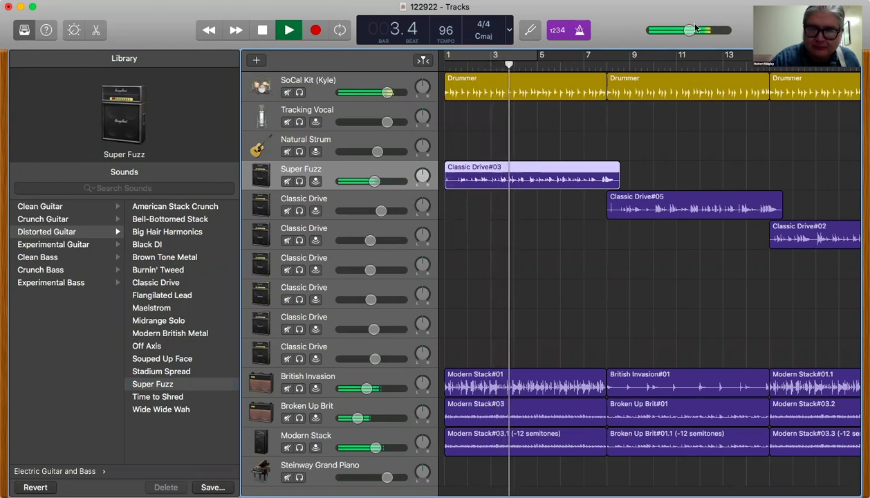
drag(692, 27, 697, 28)
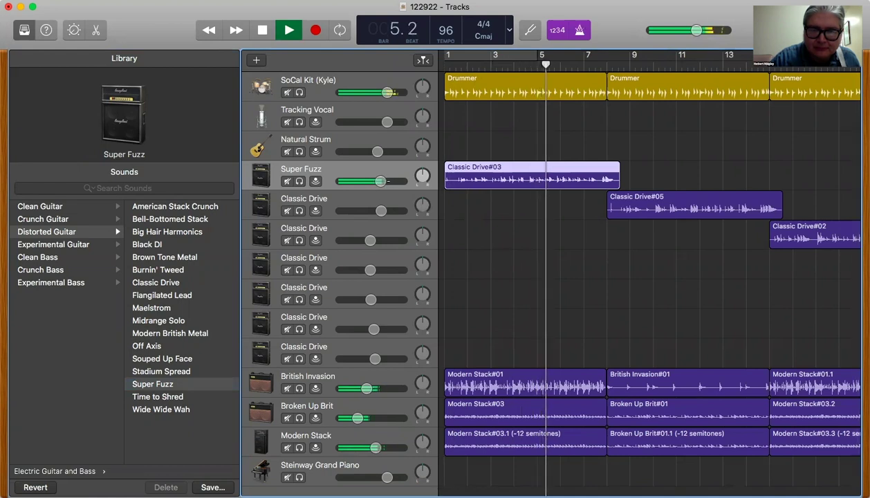
drag(389, 182, 395, 184)
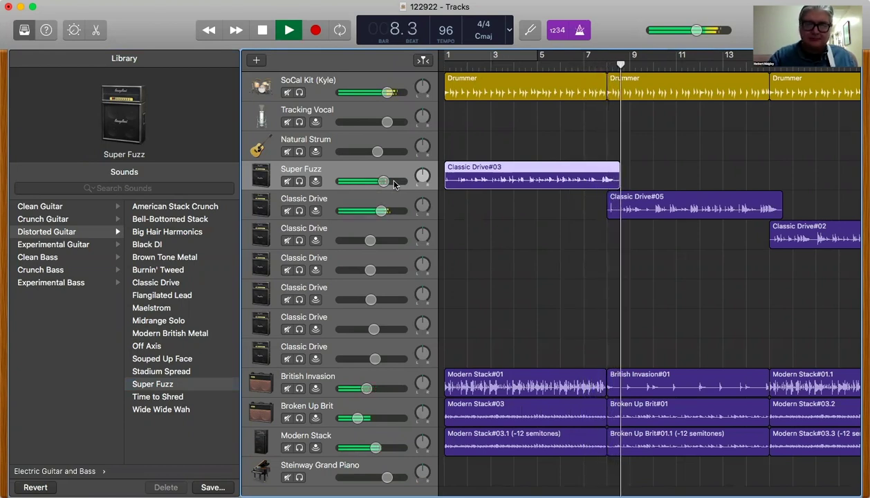
key(space)
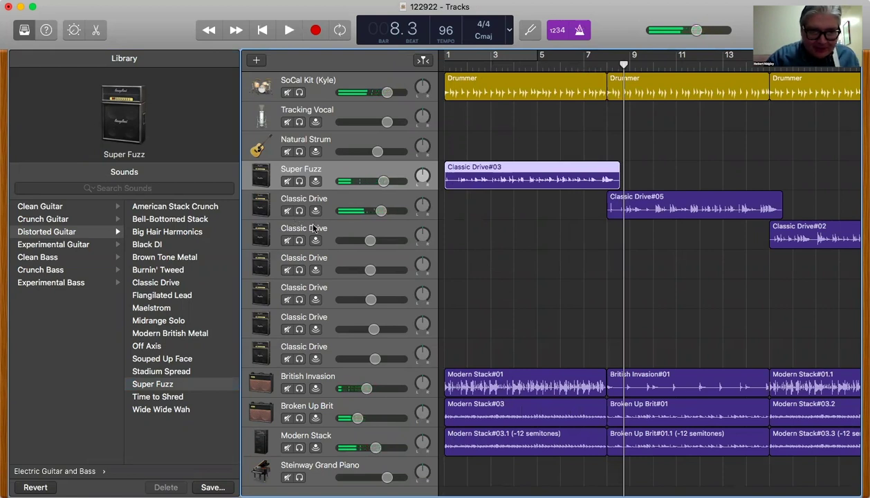
- Try Time to Shred and Wide Wide Wah during playback, then return to Super Fuzz
key(Return)
key(space)
click(162, 397)
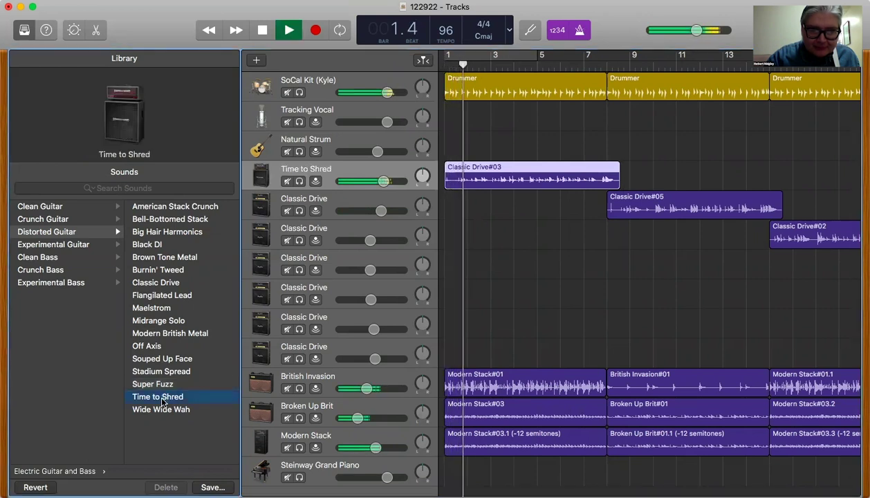
click(158, 409)
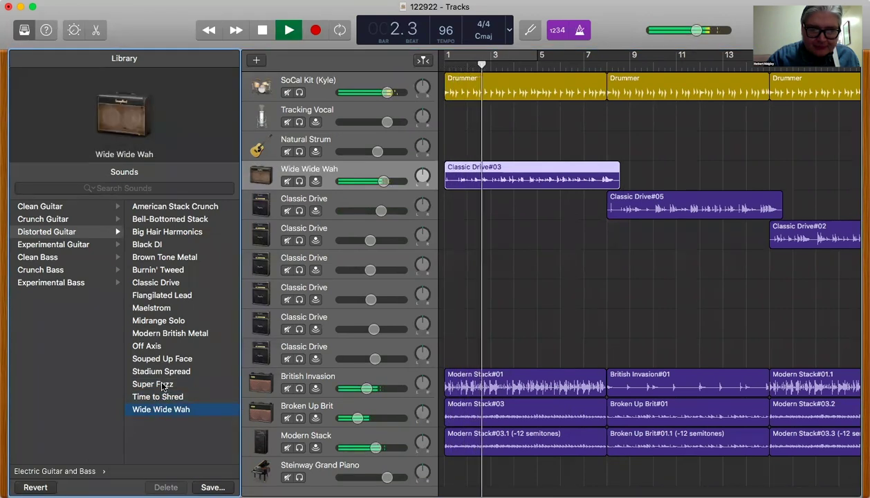
click(164, 385)
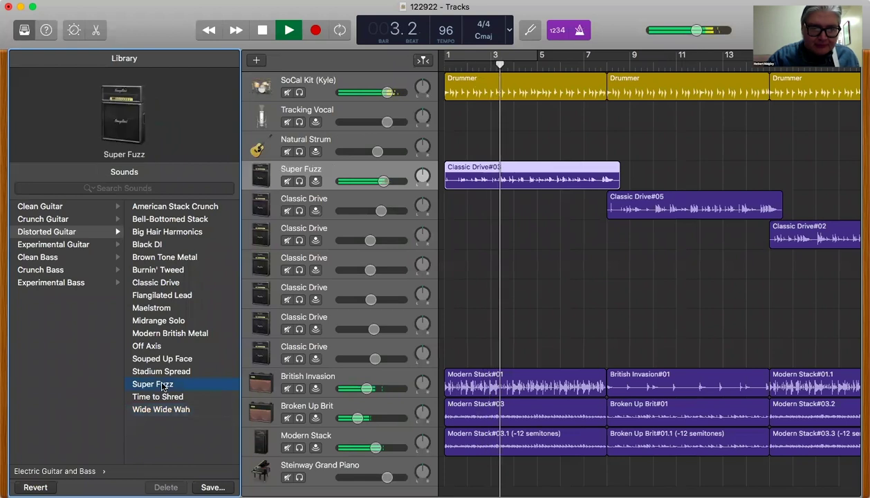
key(space)
click(91, 207)
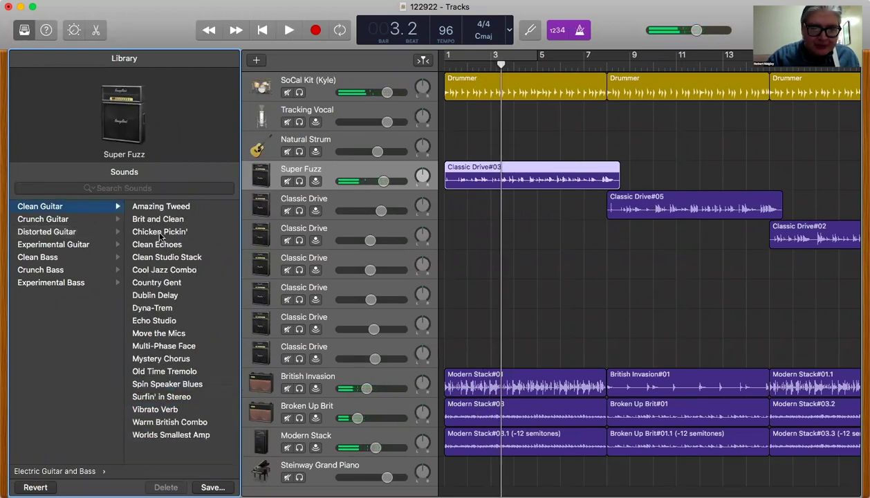
- Audition Warm British Combo, Clean Studio Stack, Old Time Tremolo and Surfin' in Stereo, ending on Worlds Smallest Amp
key(space)
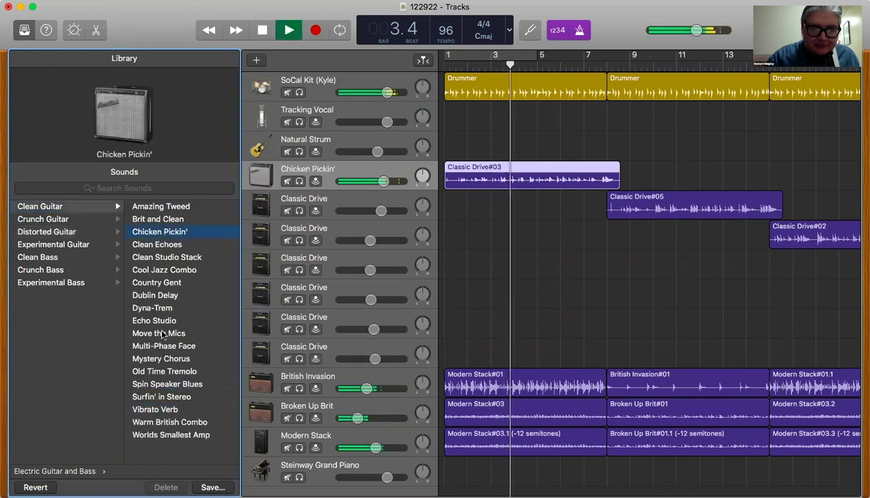
scroll(170, 374, down, 1)
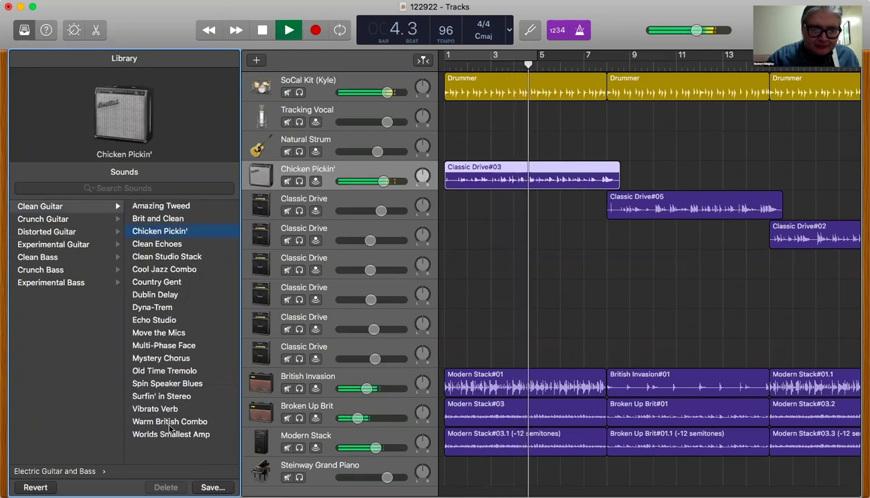
click(175, 423)
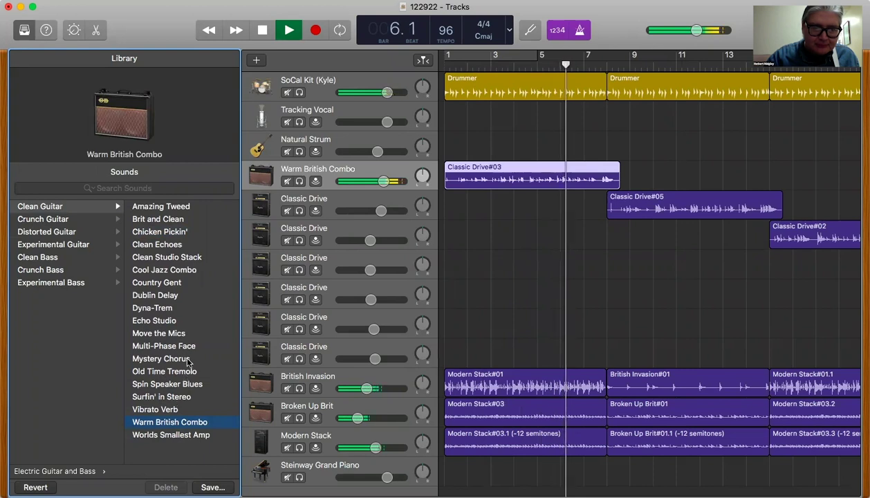
click(193, 257)
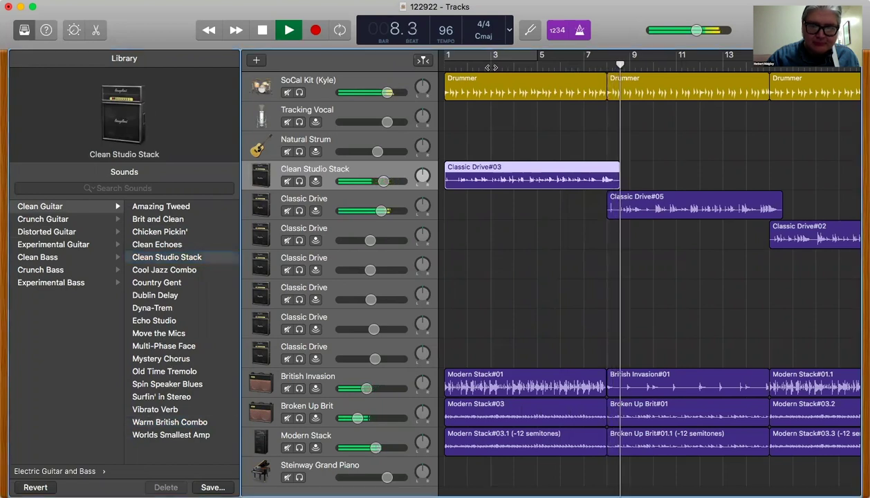
click(403, 91)
key(Return)
click(160, 372)
click(160, 396)
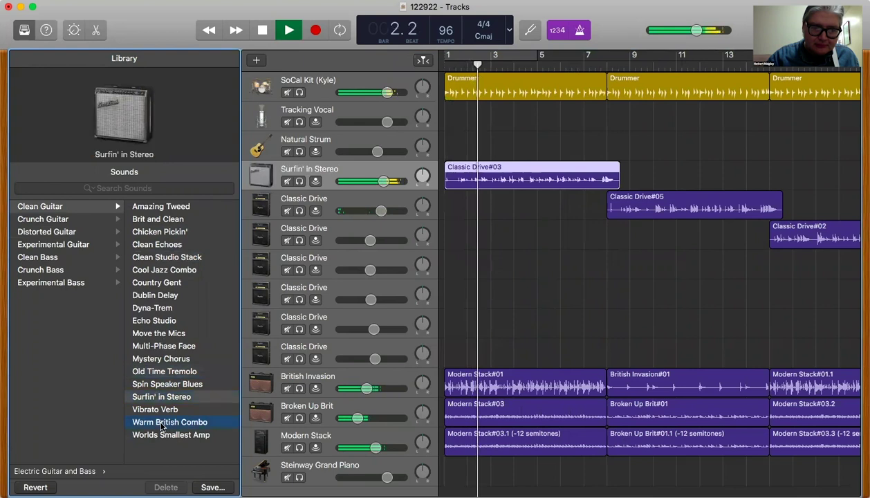
click(161, 424)
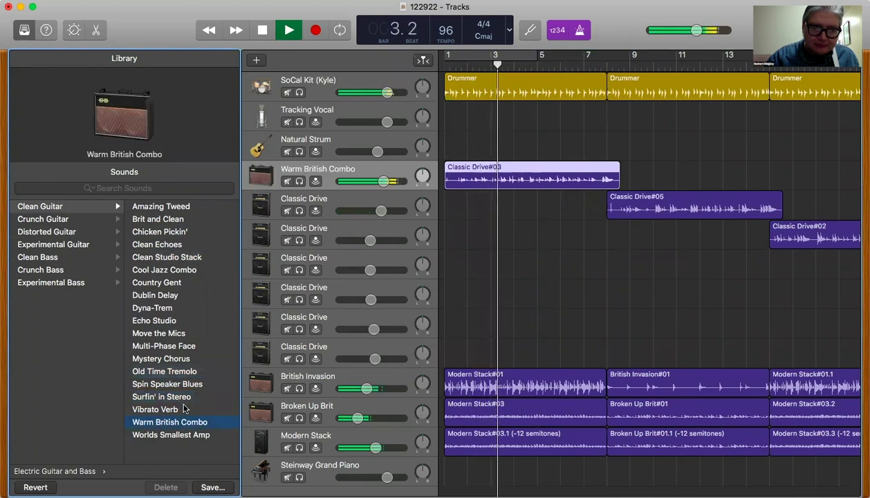
click(180, 434)
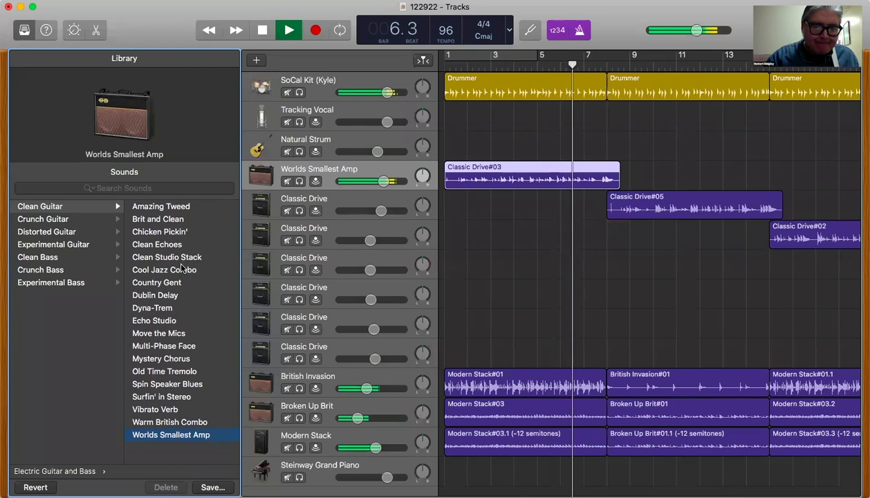
- Audition Crunch Guitar's Eighties Goth, Chord Burner, Cheap Studio Time and British Invasion from bar 1
click(72, 218)
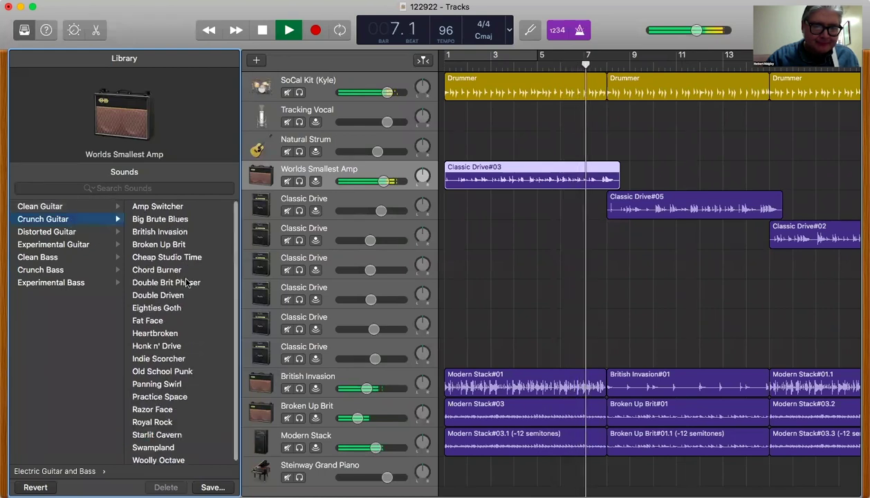
click(159, 309)
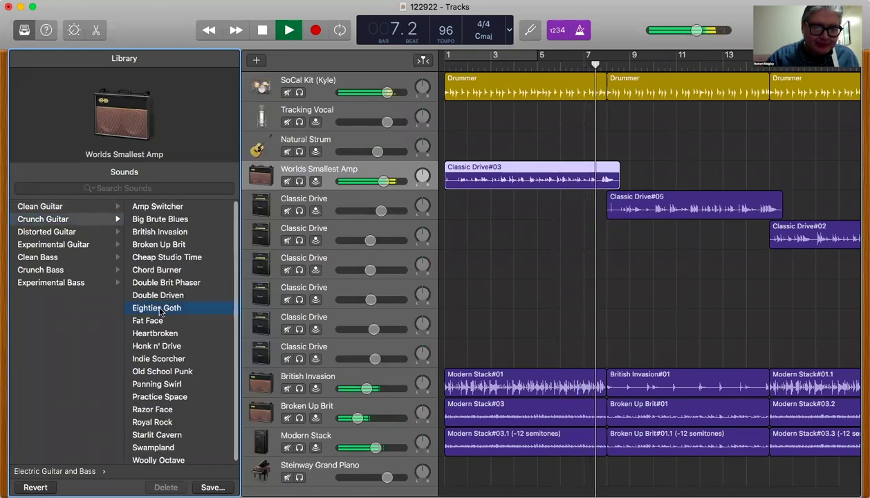
key(space)
drag(465, 60, 446, 60)
key(space)
click(156, 269)
click(157, 258)
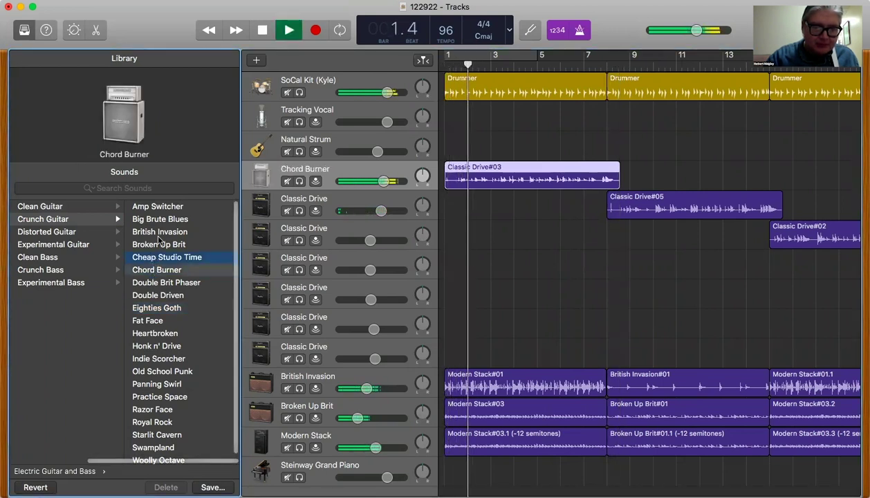
click(156, 235)
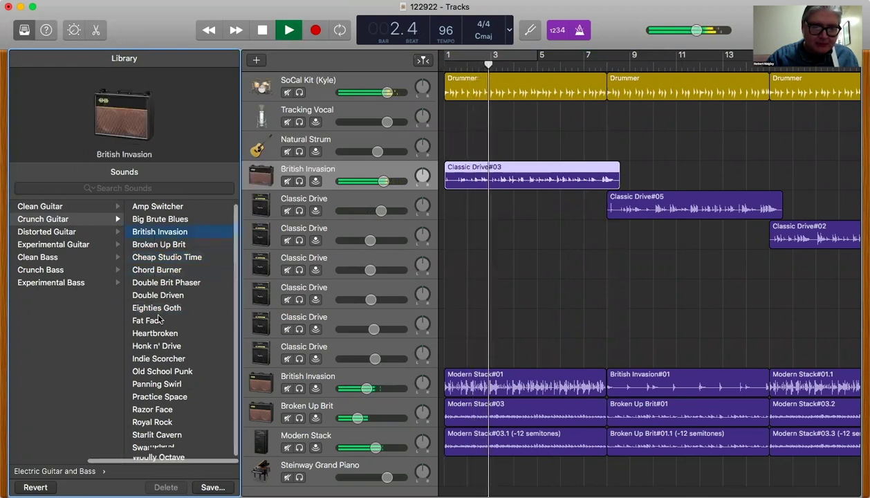
- Try Practice Space, Royal Rock, Eighties Goth, Double Brit Phaser, Chord Burner and Cheap Studio Time
scroll(157, 311, down, 1)
click(159, 397)
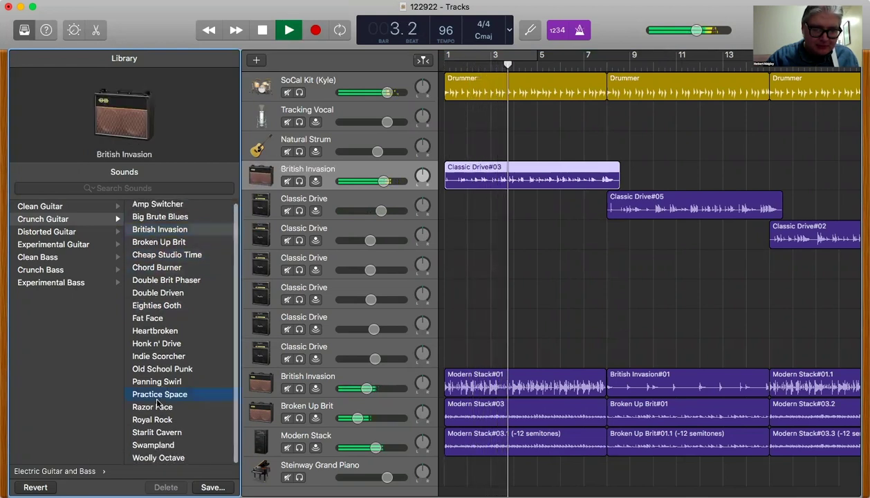
click(161, 421)
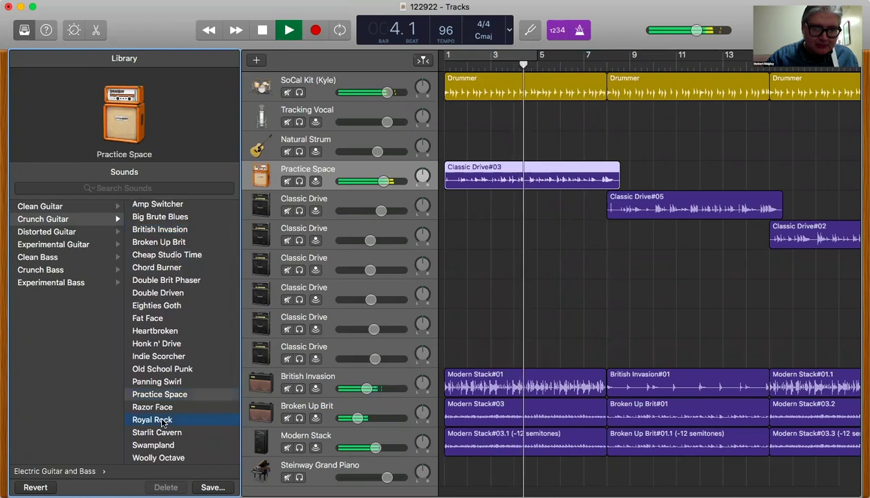
click(180, 305)
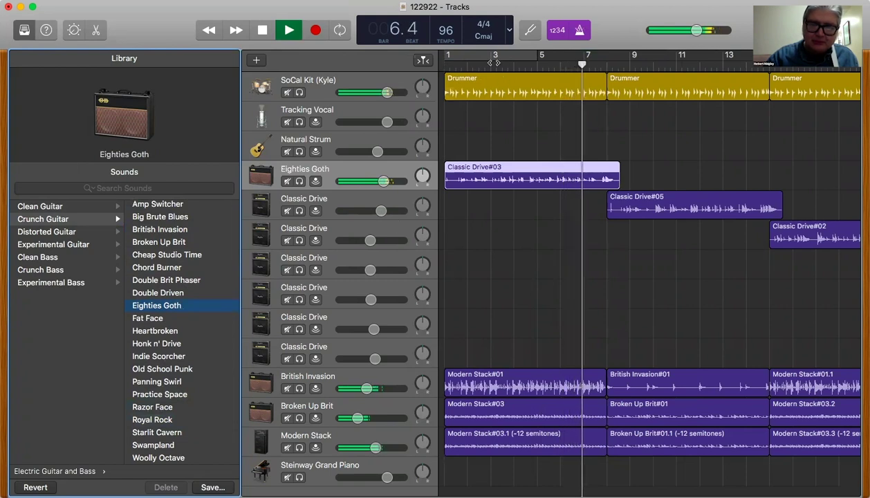
click(433, 62)
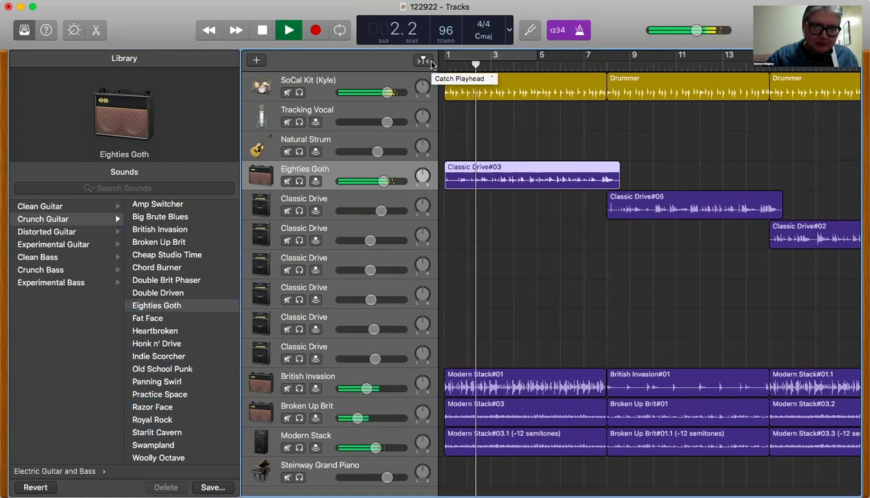
click(200, 281)
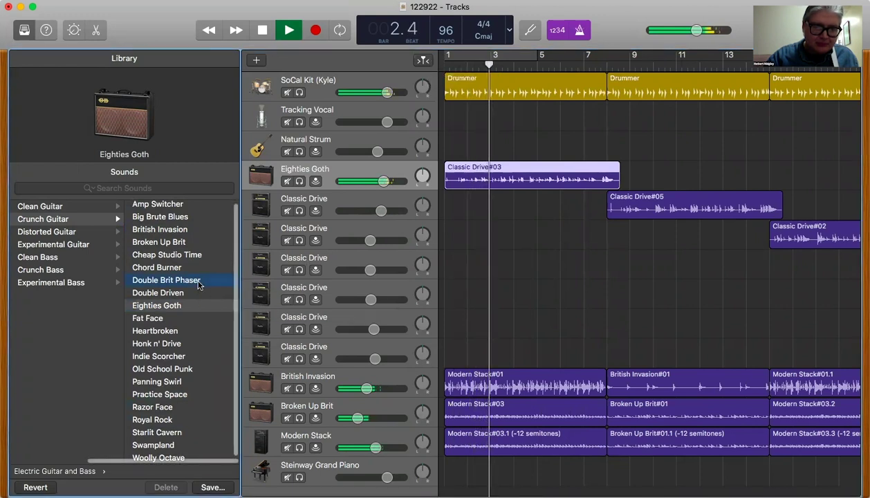
click(186, 268)
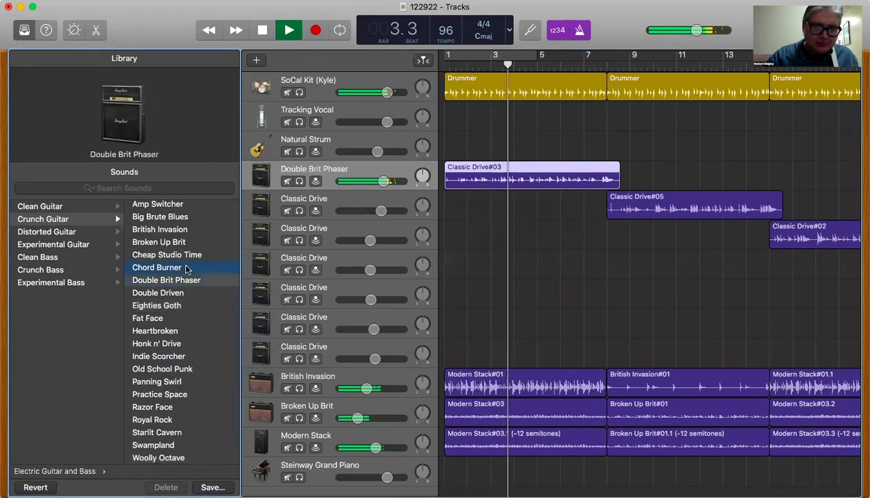
click(189, 250)
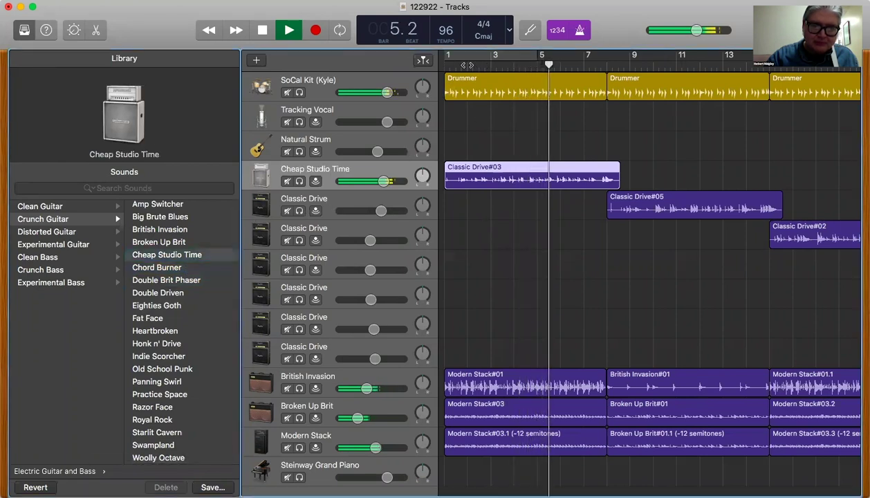
- Replay from the start trying Old School Punk and Practice Space, ending on Royal Rock
key(Return)
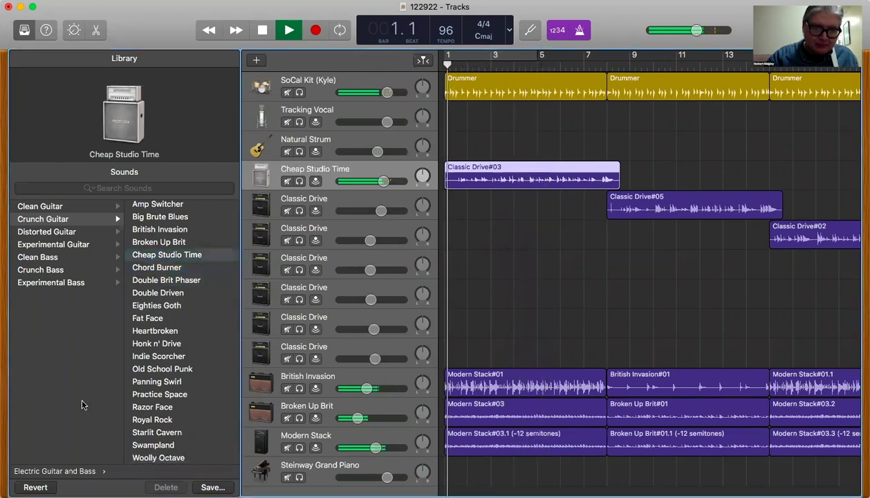
click(161, 370)
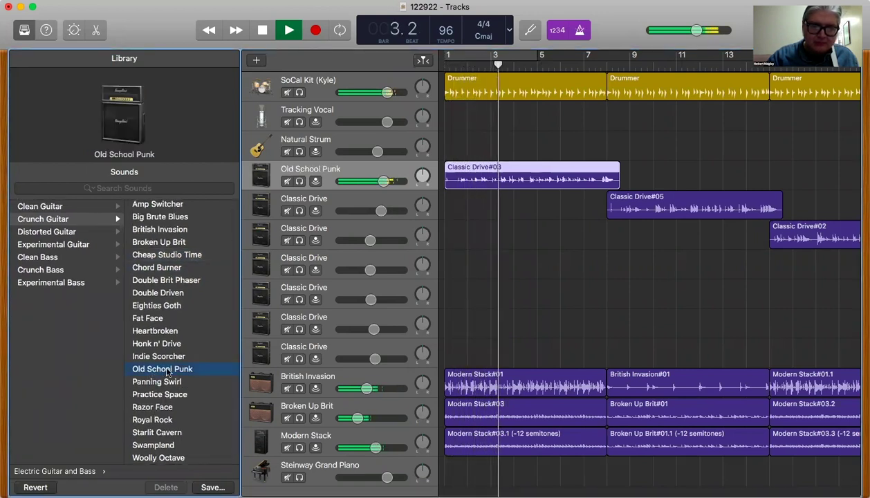
click(169, 396)
click(166, 418)
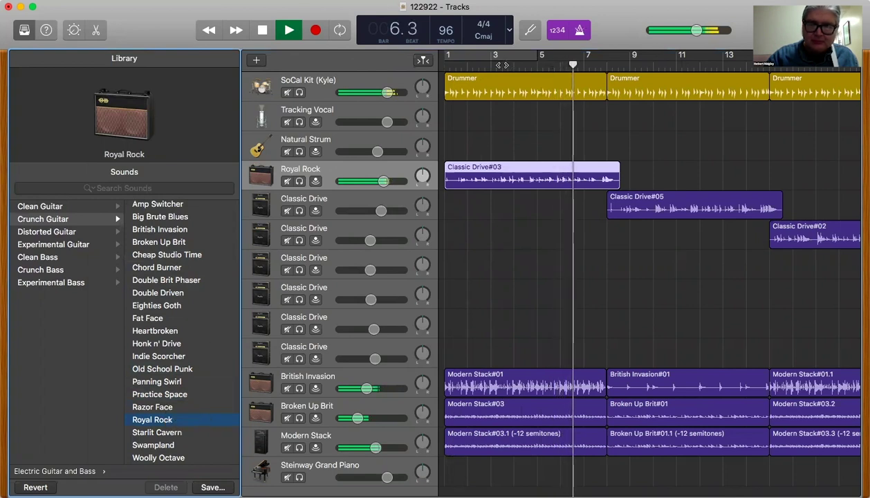
click(447, 63)
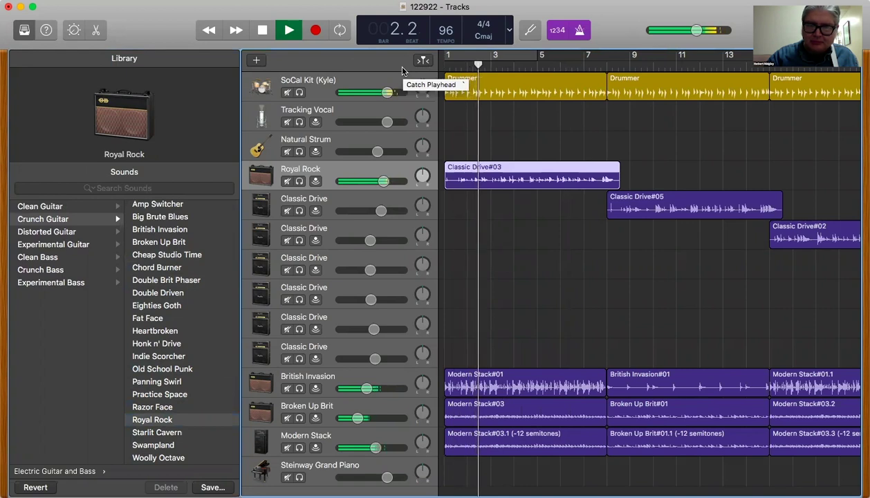
key(space)
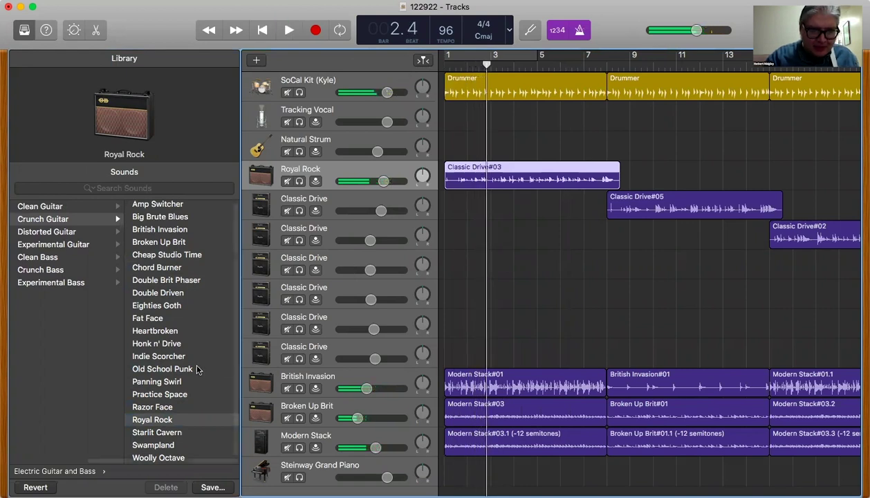
- Try the Distorted Guitar Black DI sound during playback, leaving the Super Fuzz track name unchanged
click(70, 233)
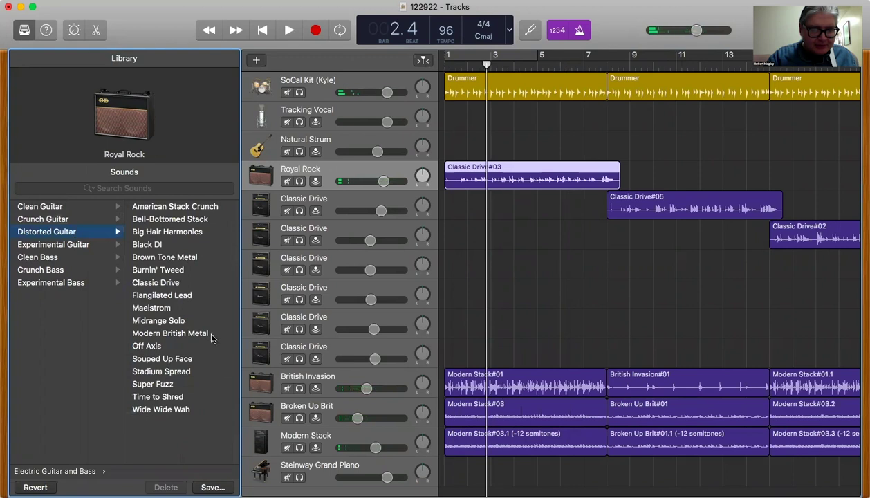
click(209, 243)
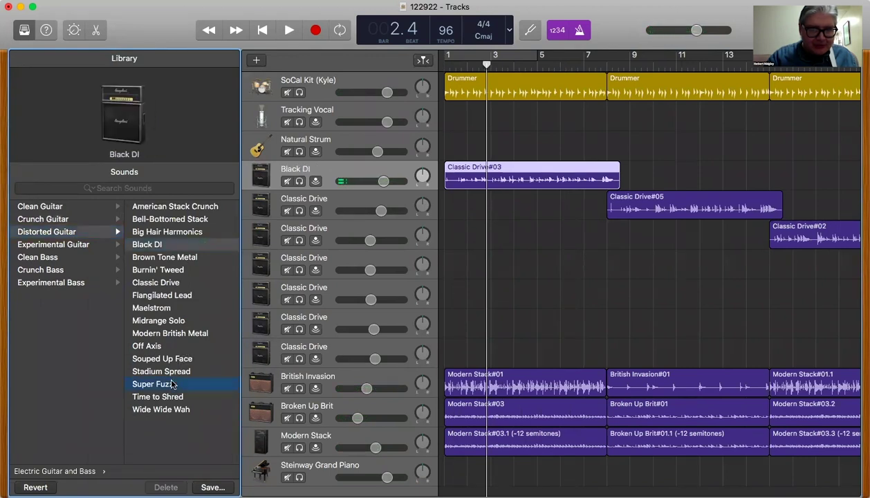
key(space)
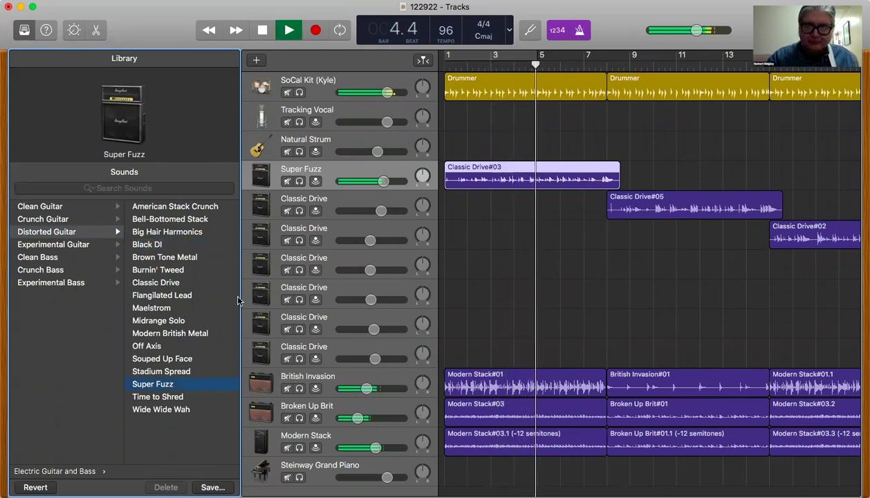
double_click(332, 168)
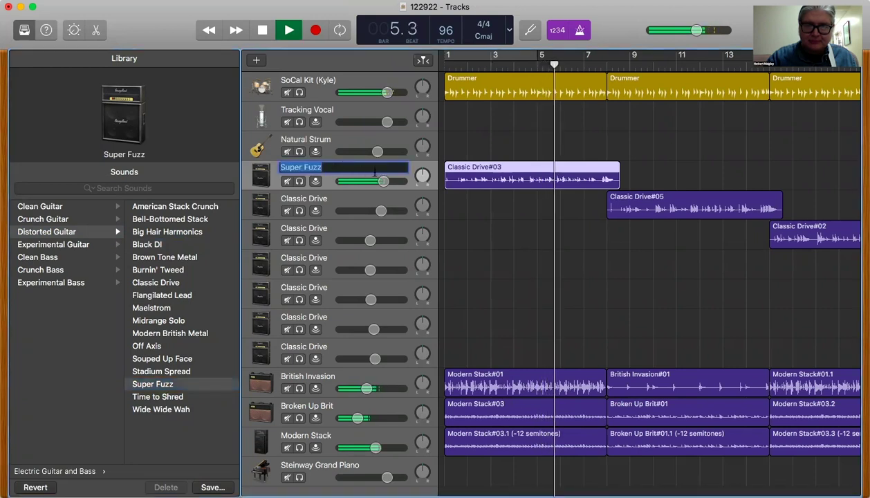
key(Return)
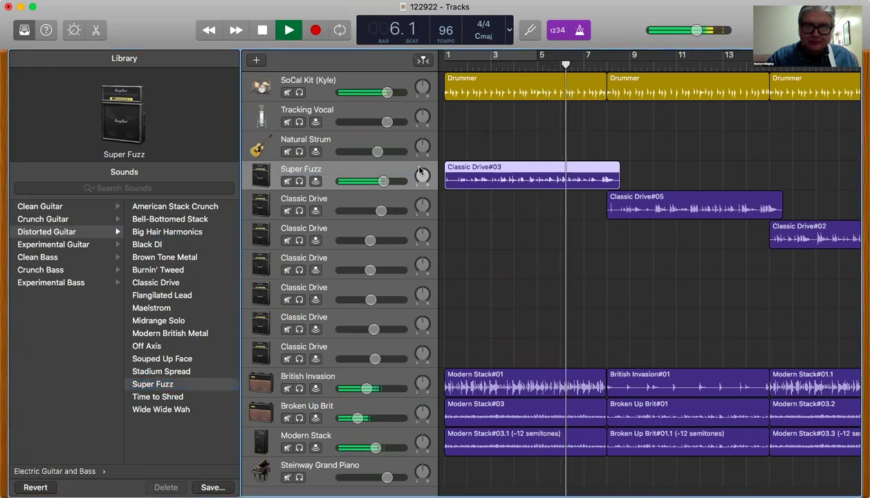
- Show the amp controls, clear the Super Fuzz track's name, and enlarge the controls pane
key(b)
double_click(368, 169)
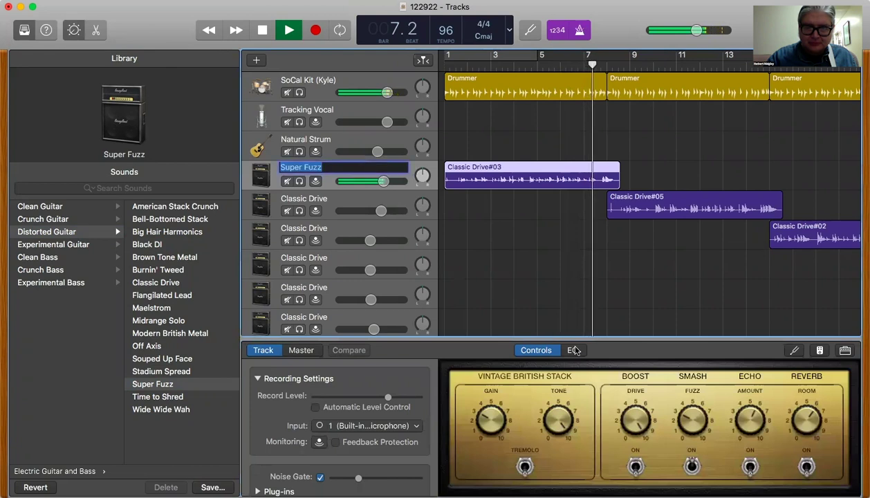
key(BackSpace)
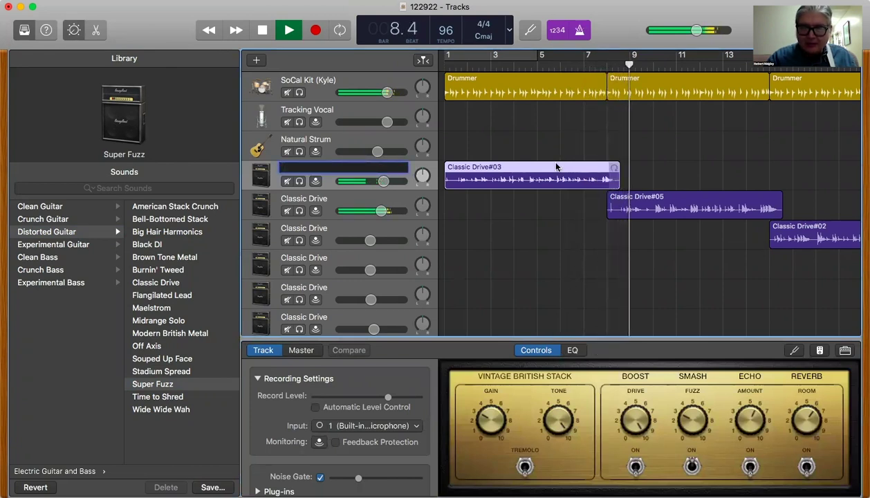
key(Return)
click(554, 141)
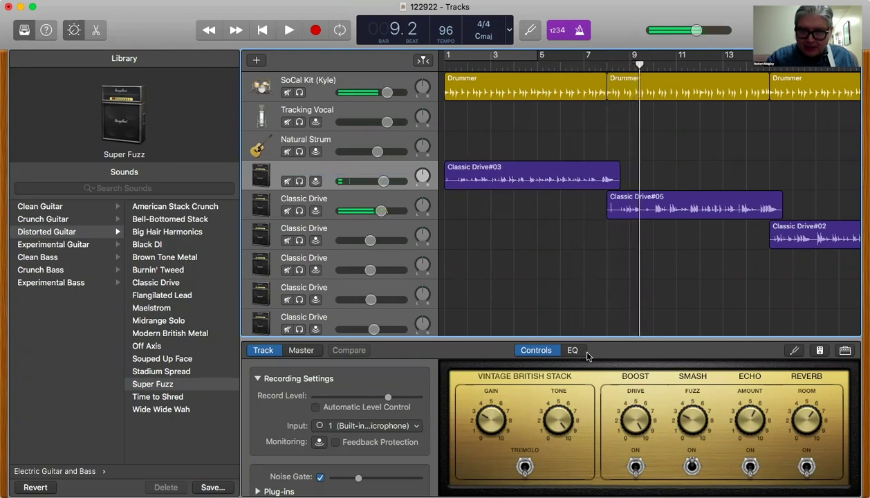
drag(589, 339, 589, 256)
- Listen to the Vintage British Stack amp tone from the song start, then close the amp controls
click(447, 65)
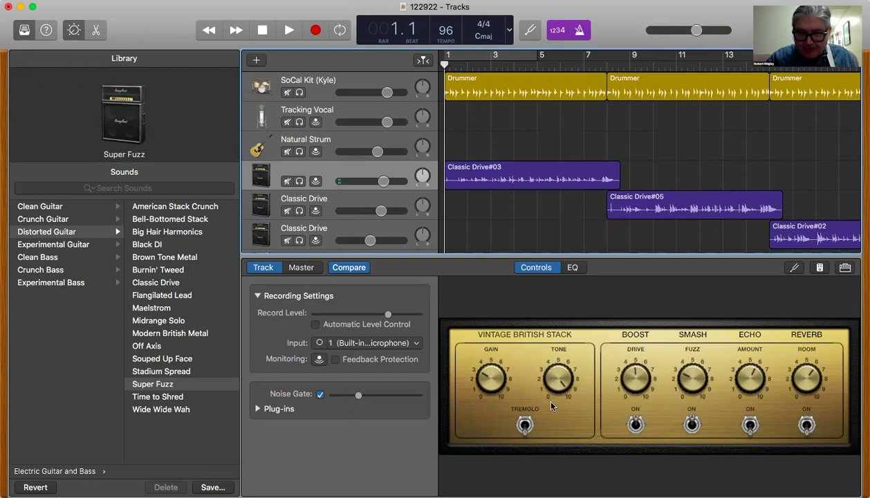
key(space)
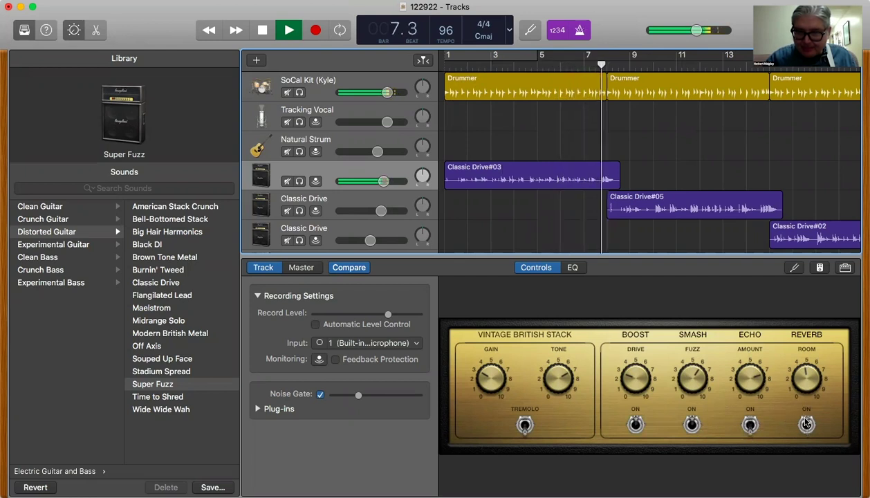
key(space)
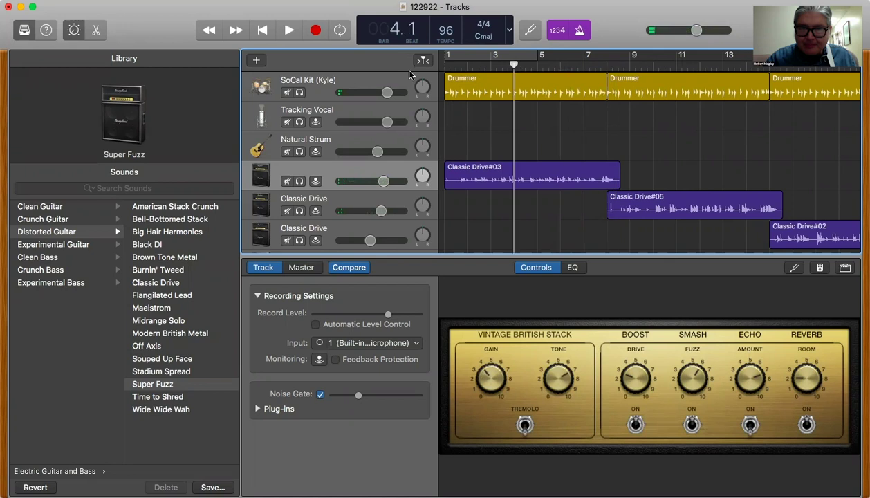
key(Return)
key(space)
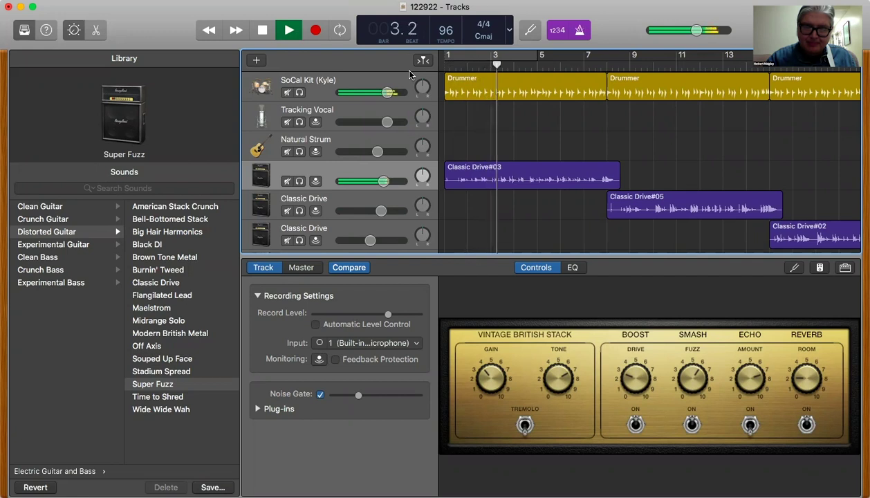
key(space)
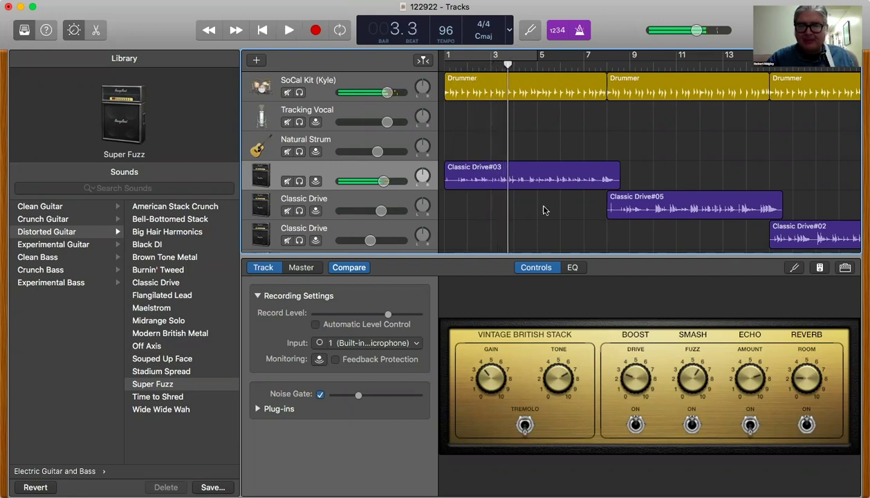
scroll(544, 210, down, 3)
scroll(543, 211, right, 2)
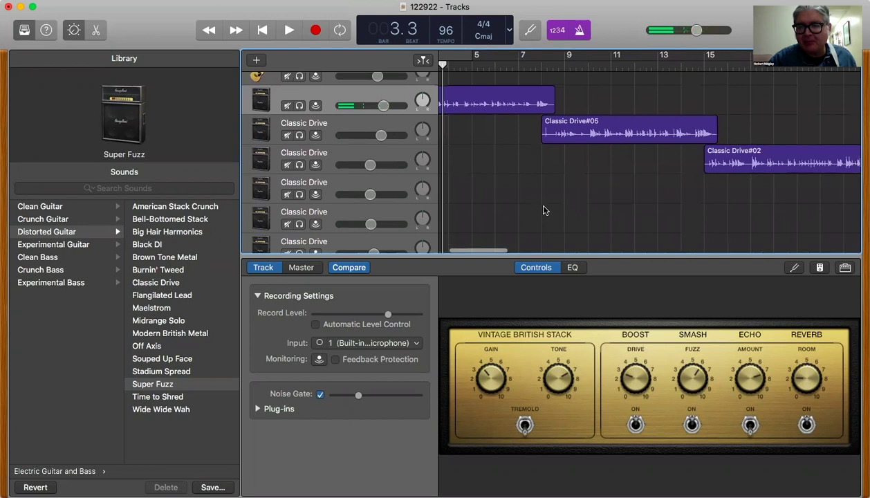
drag(530, 256, 530, 484)
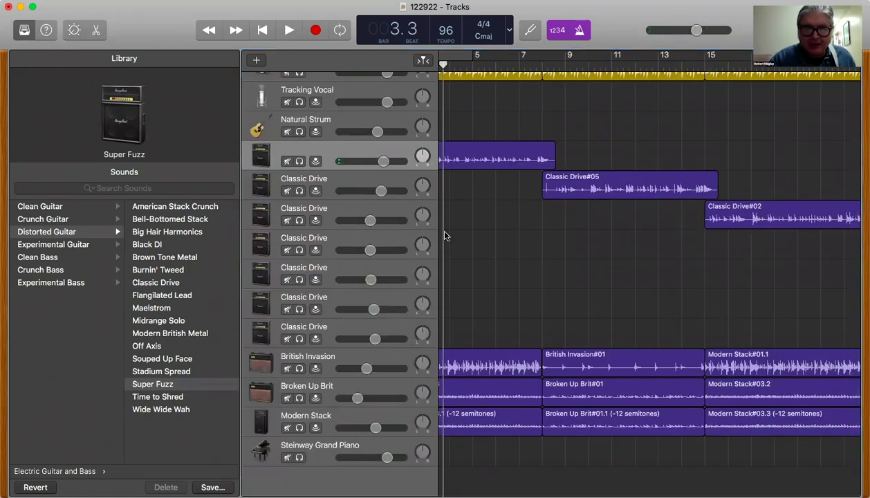
- Save the edited guitar track's sound as a custom patch named Fuzz 1
click(300, 153)
click(321, 192)
click(310, 150)
click(151, 383)
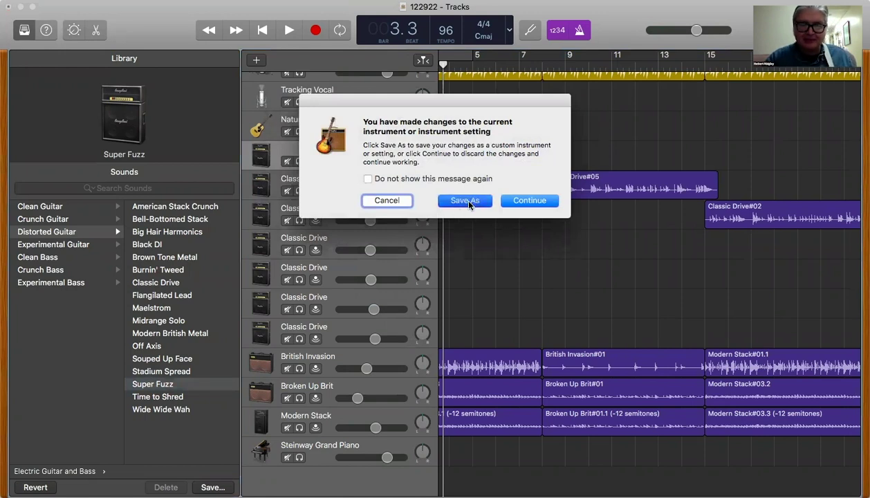
click(466, 200)
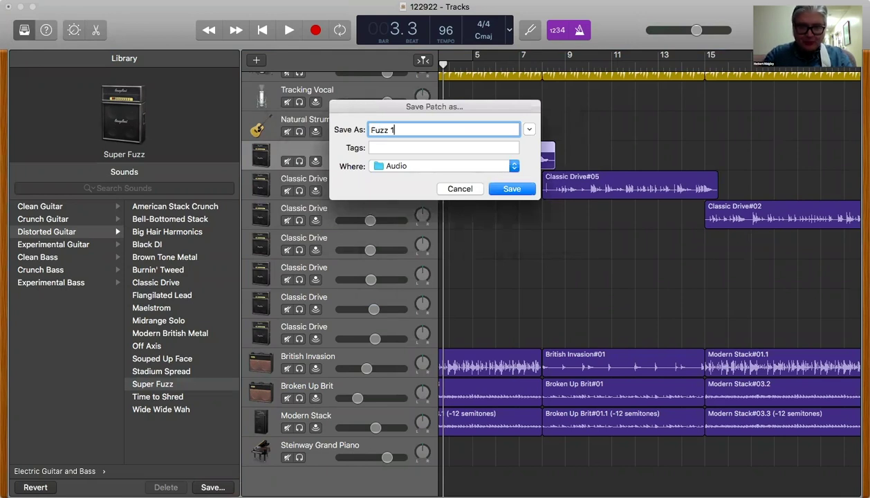
key(Return)
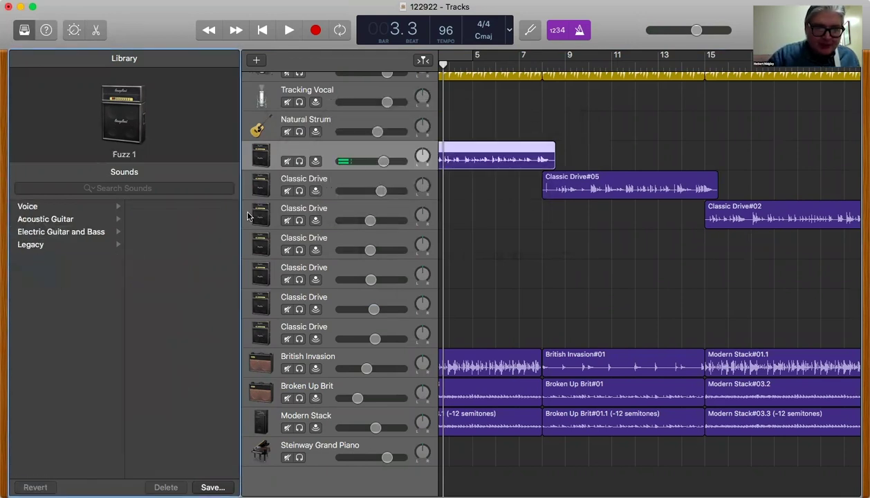
- Reload the stock Distorted Guitar > Super Fuzz sound, discarding unsaved changes
click(60, 232)
click(166, 234)
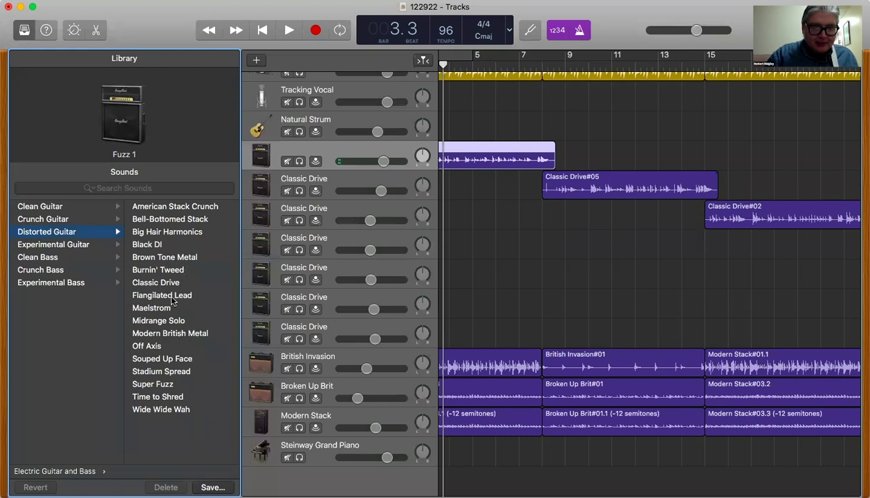
click(166, 387)
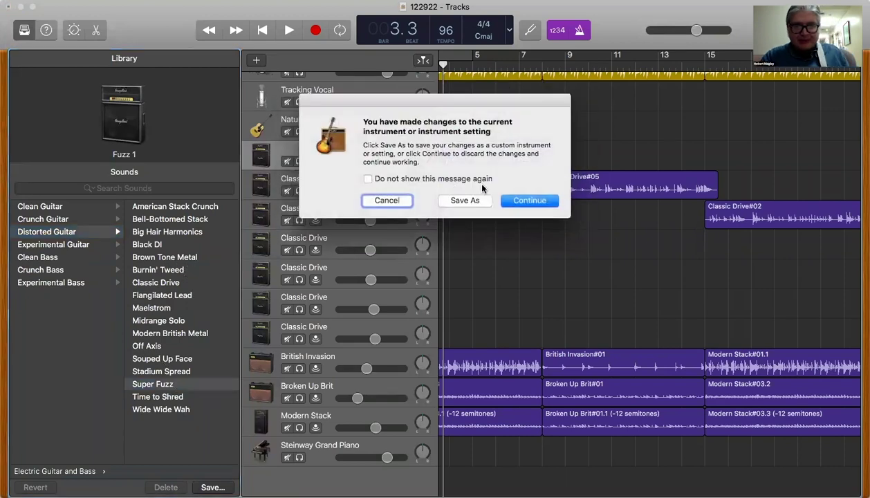
click(519, 199)
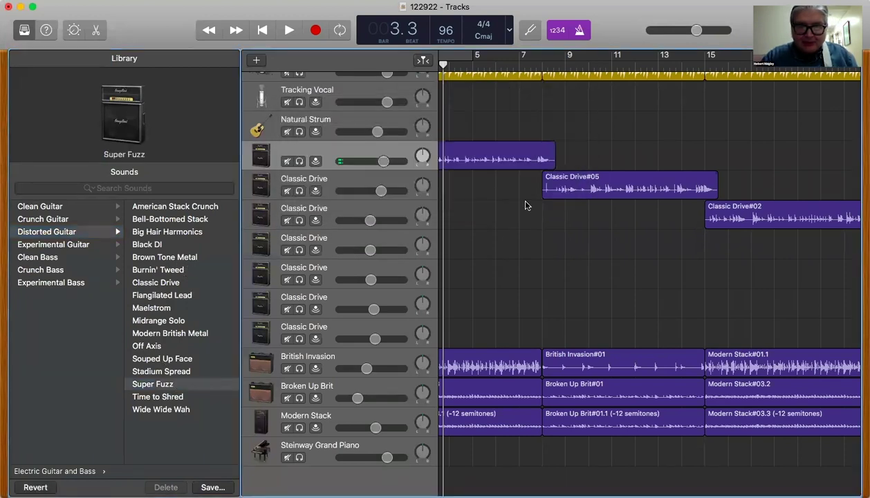
- Switch the first two Classic Drive tracks to Super Fuzz while the song plays
click(318, 187)
key(Up)
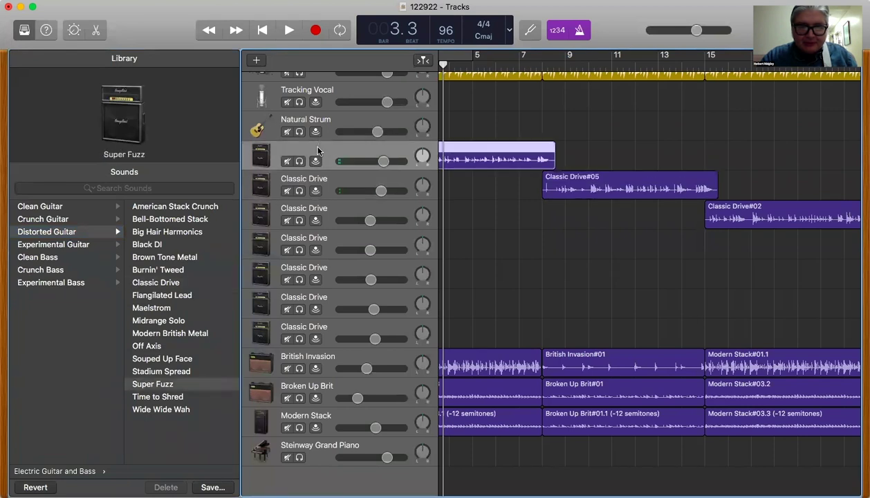
key(space)
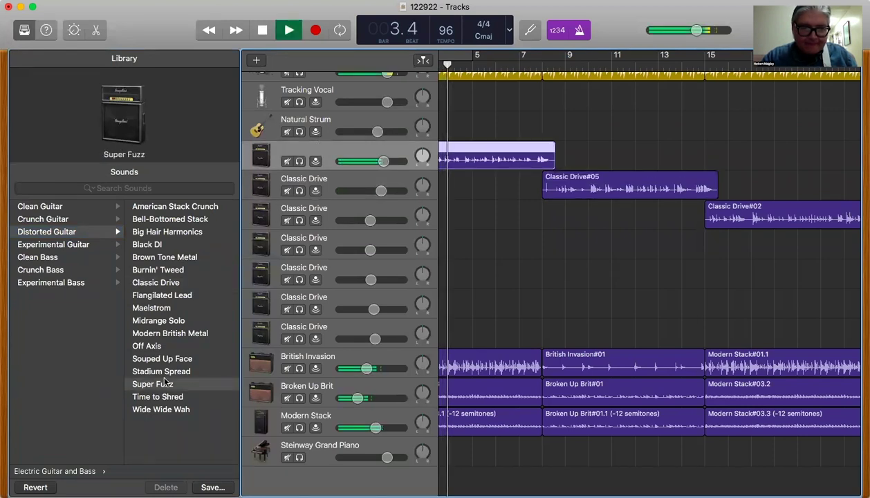
click(320, 182)
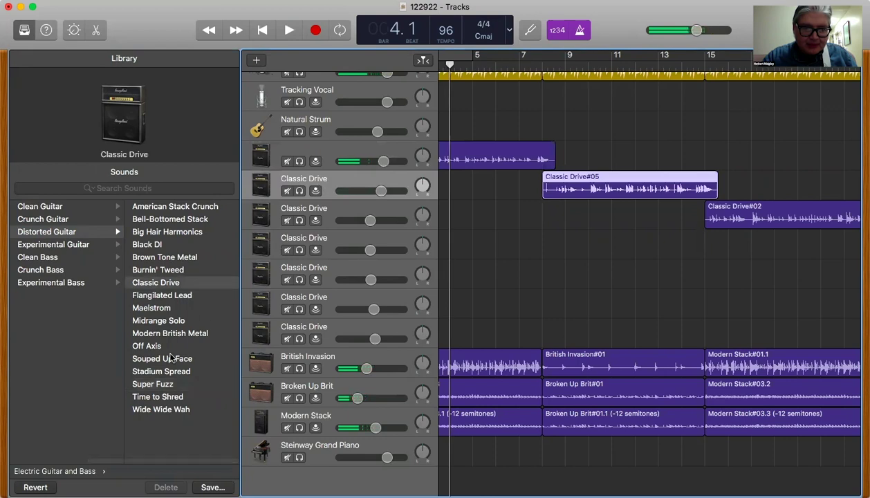
click(156, 386)
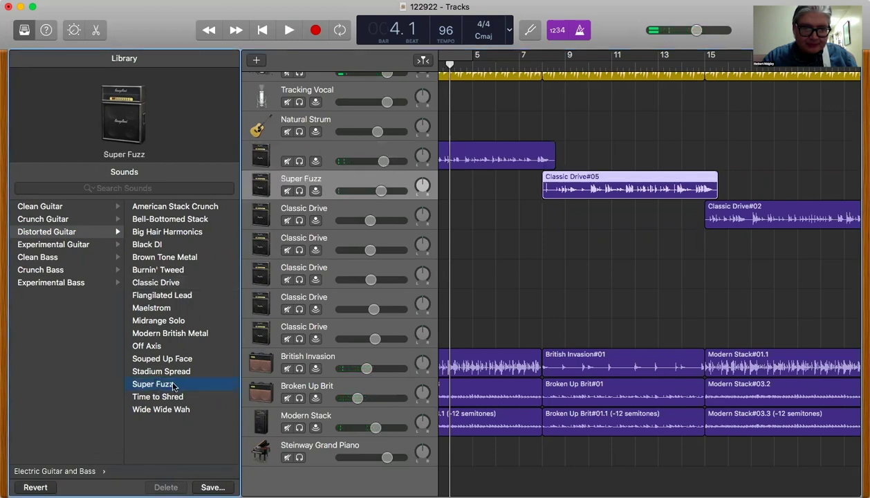
click(330, 208)
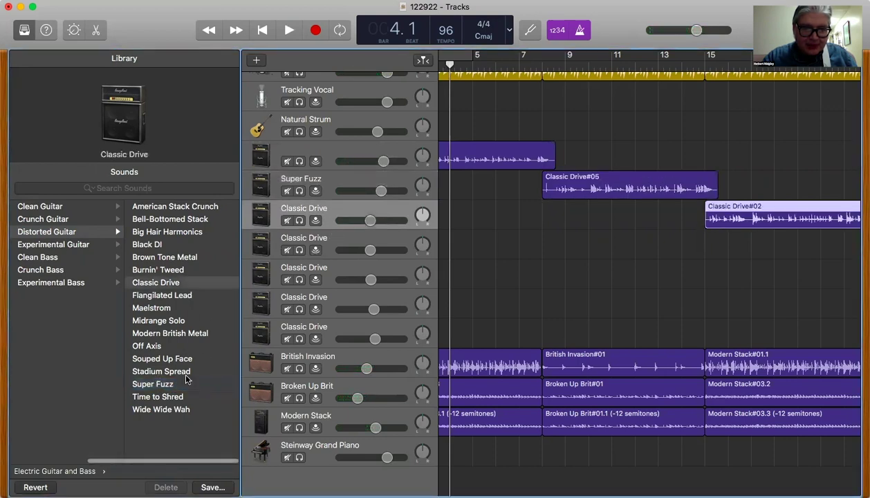
click(330, 240)
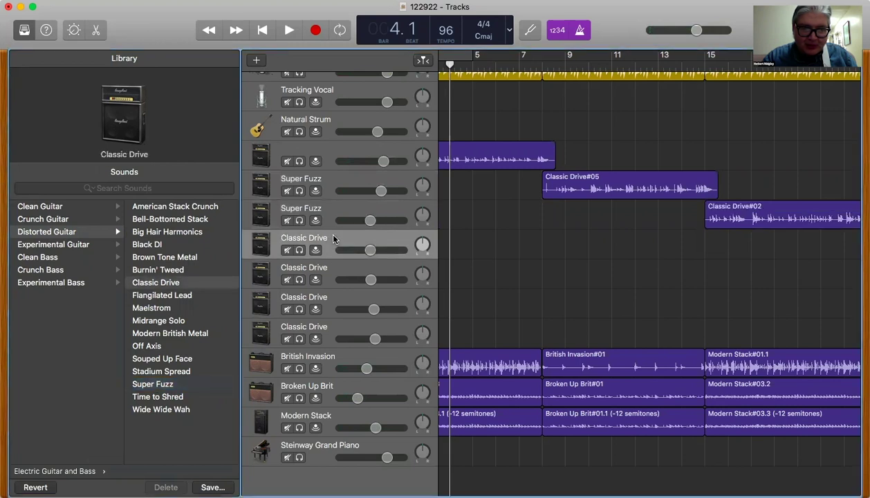
click(169, 387)
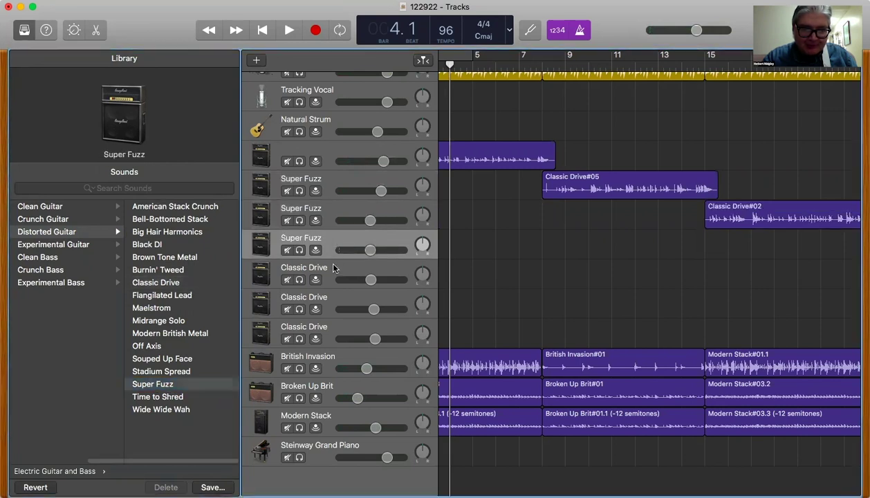
- Give the remaining Classic Drive tracks Super Fuzz and scroll back to bar 1
click(327, 260)
click(172, 385)
click(320, 293)
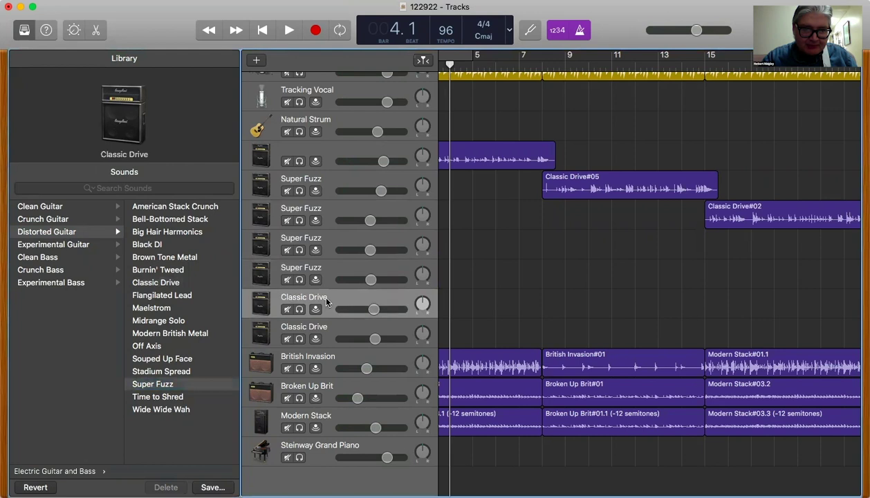
click(166, 388)
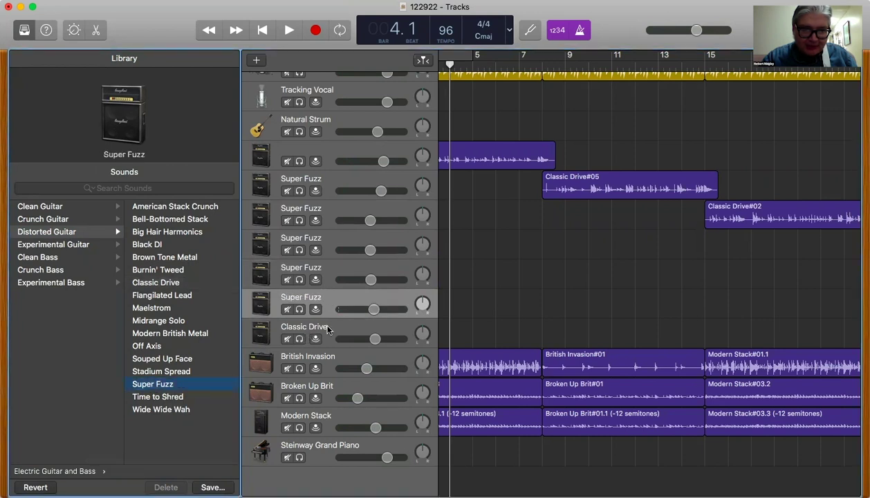
click(302, 337)
click(178, 390)
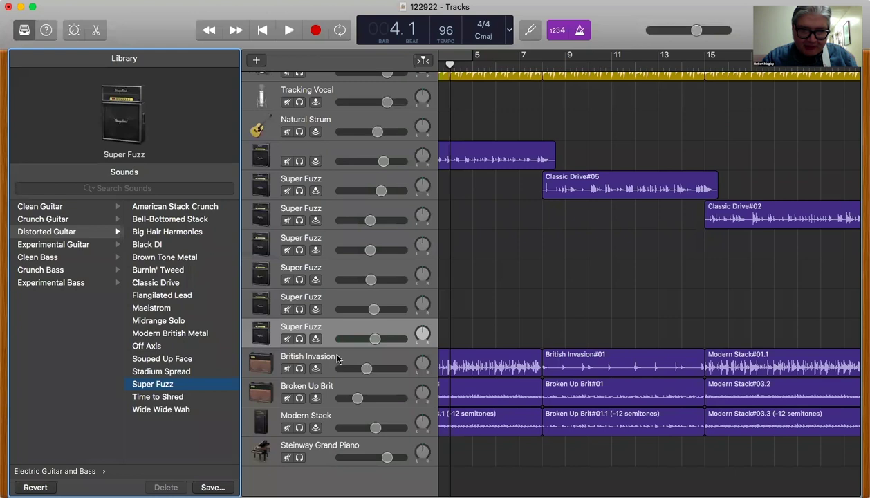
scroll(457, 109, left, 5)
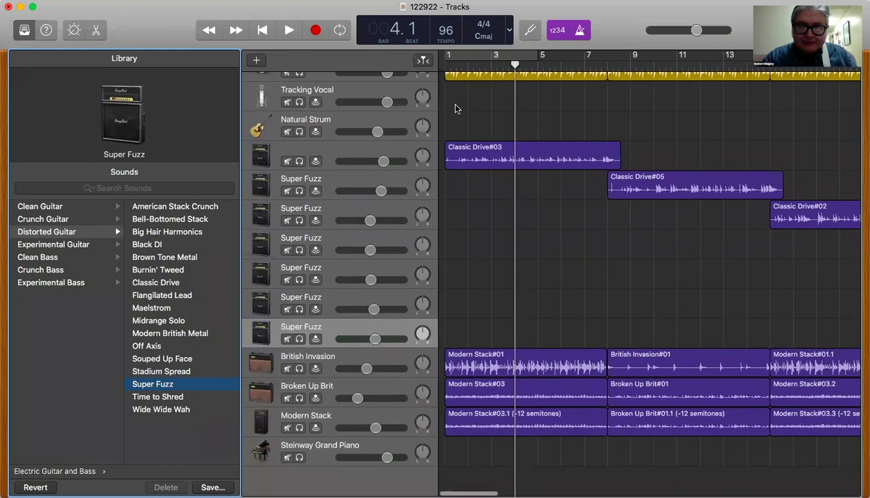
key(Return)
key(space)
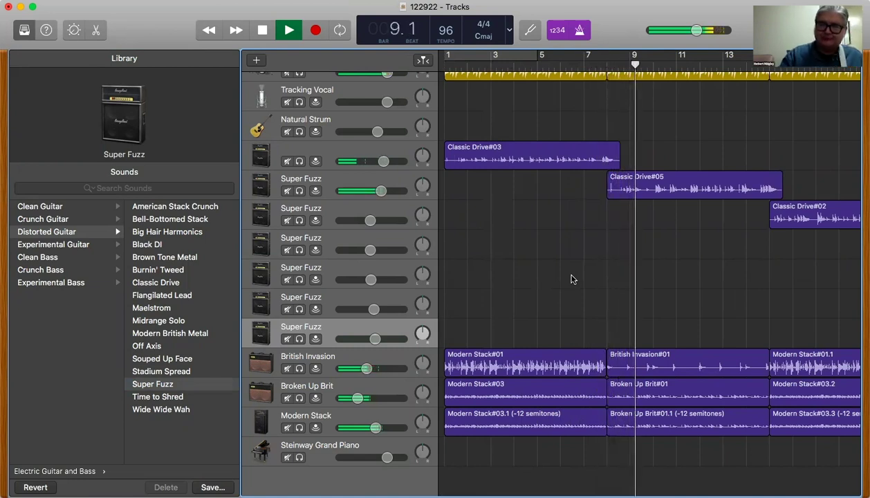
scroll(562, 285, down, 1)
key(space)
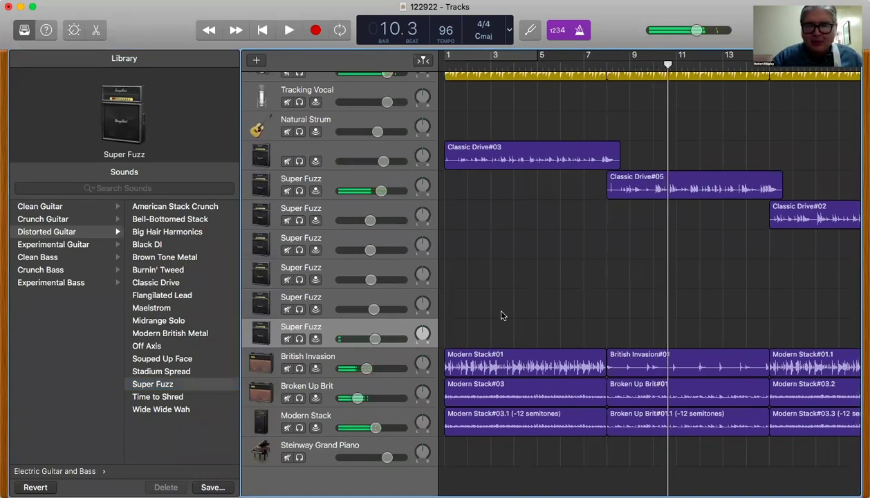
- Copy Classic Drive#03 onto a duplicated track set to Clean Guitar > Brit and Clean
scroll(503, 316, left, 1)
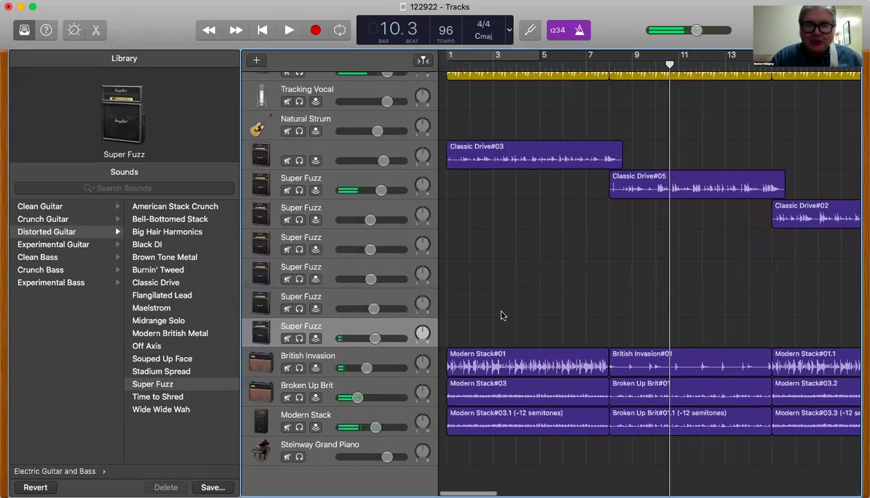
click(354, 156)
key(super+d)
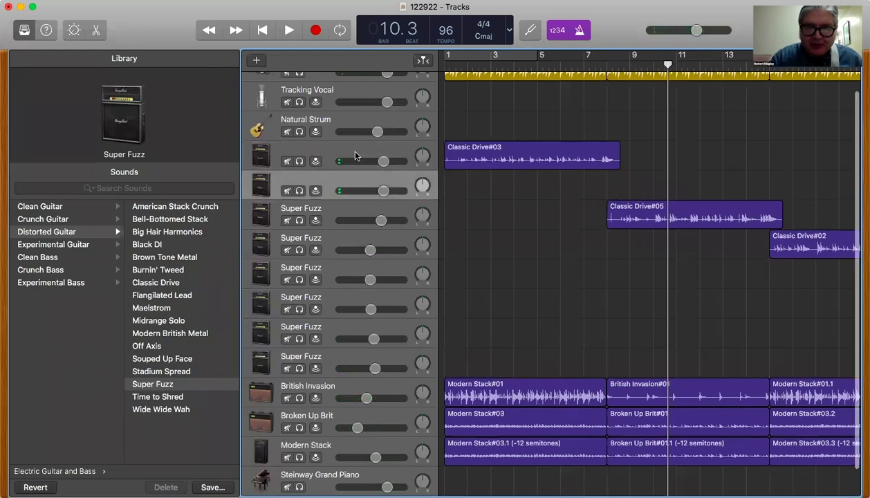
click(470, 161)
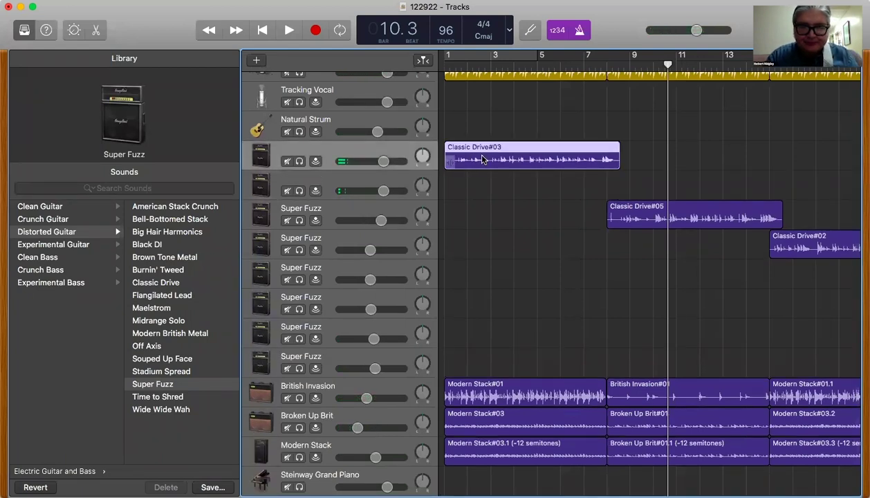
drag(483, 159, 484, 185)
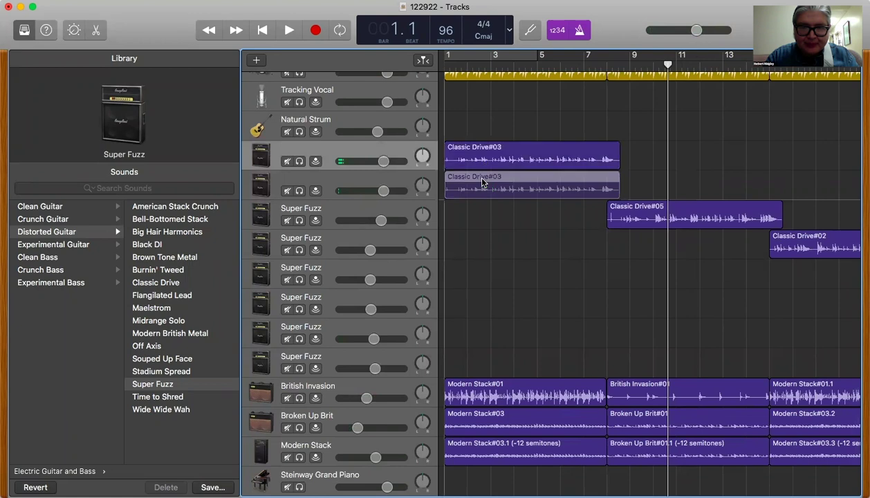
click(78, 206)
click(173, 206)
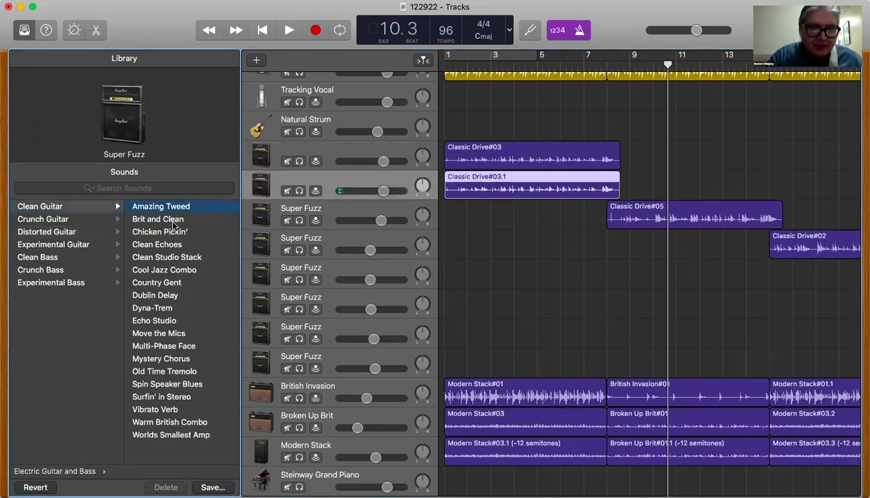
click(173, 219)
click(375, 194)
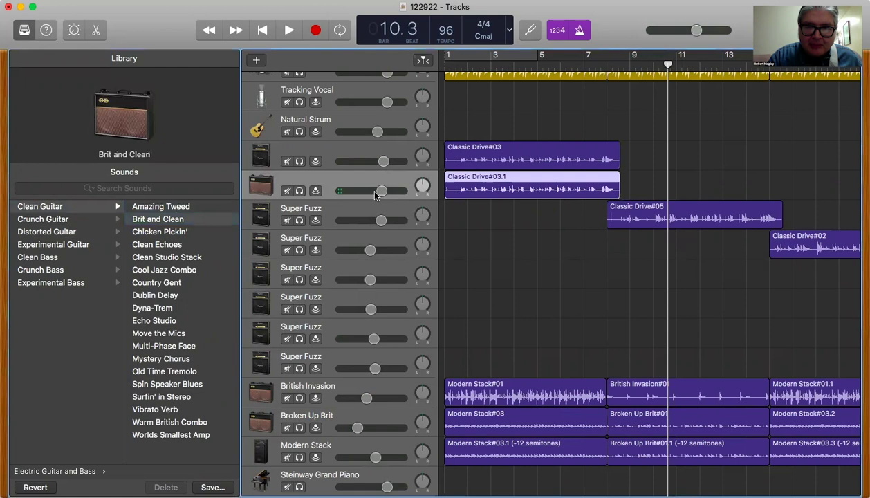
- Play from the song start and lower the Brit and Clean track to -7.4 dB
drag(464, 62, 398, 64)
key(space)
drag(377, 189, 369, 191)
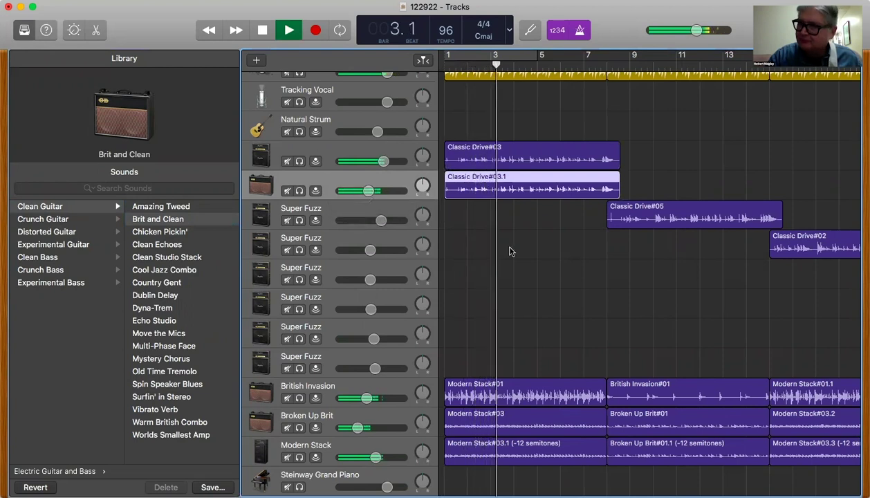
- Stop playback and duplicate the Brit and Clean track as a new empty track
key(space)
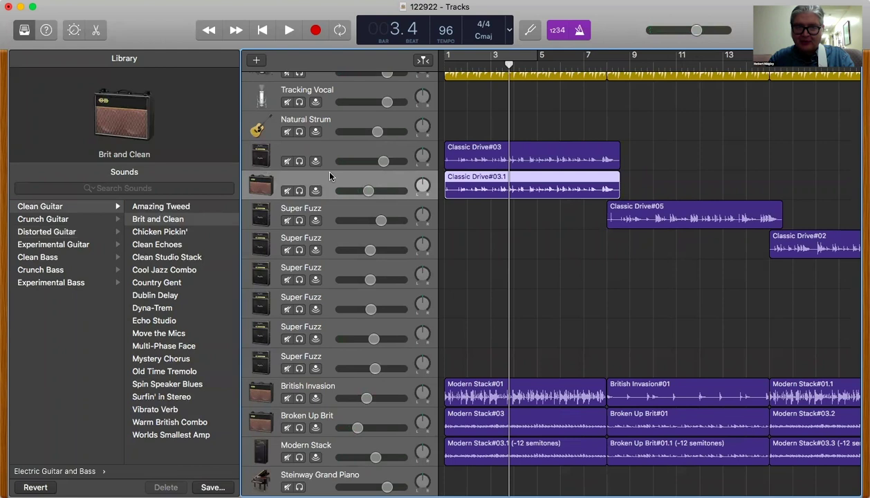
key(super+d)
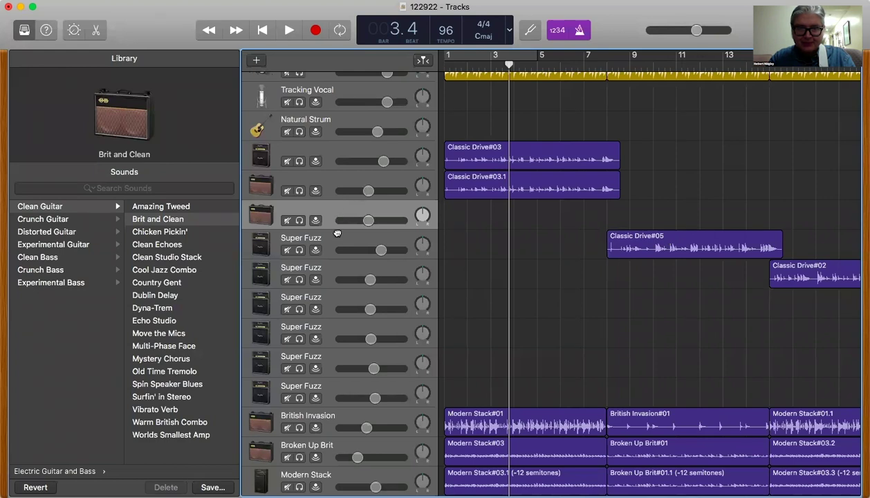
- Place the clean track under Classic Drive#05's track, copy #05 onto it, and add another clean track
drag(337, 233, 335, 247)
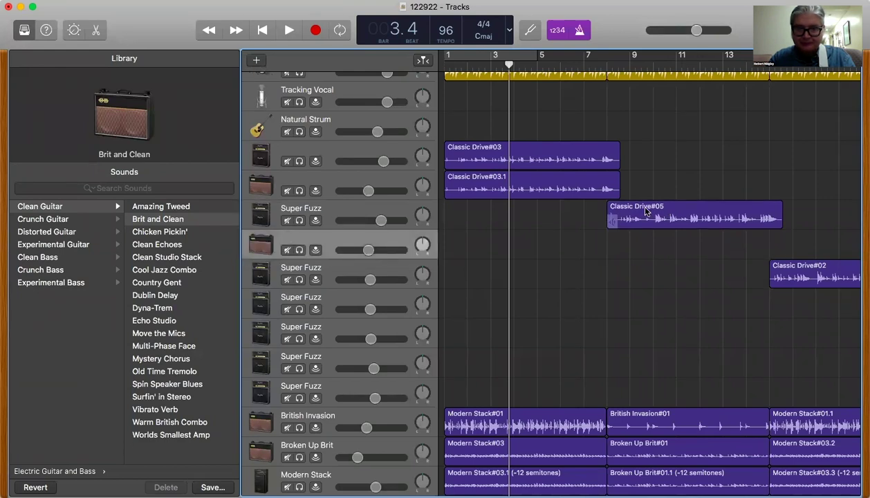
drag(644, 211, 647, 242)
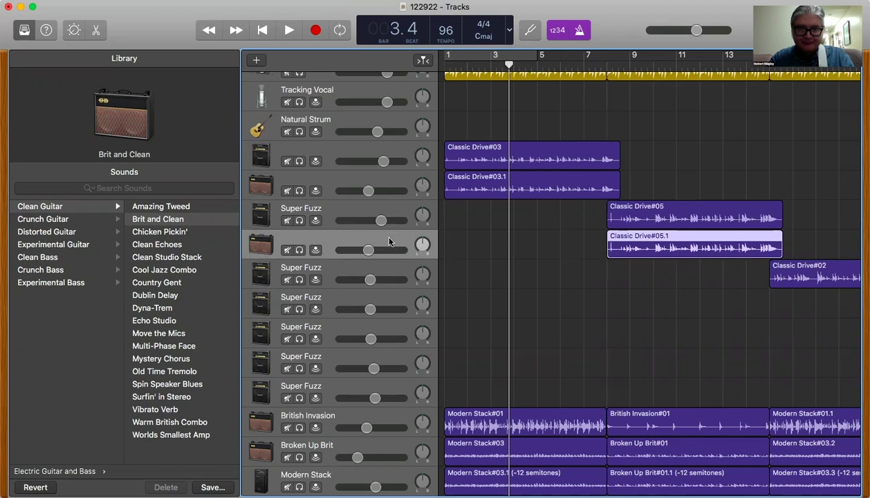
key(super+d)
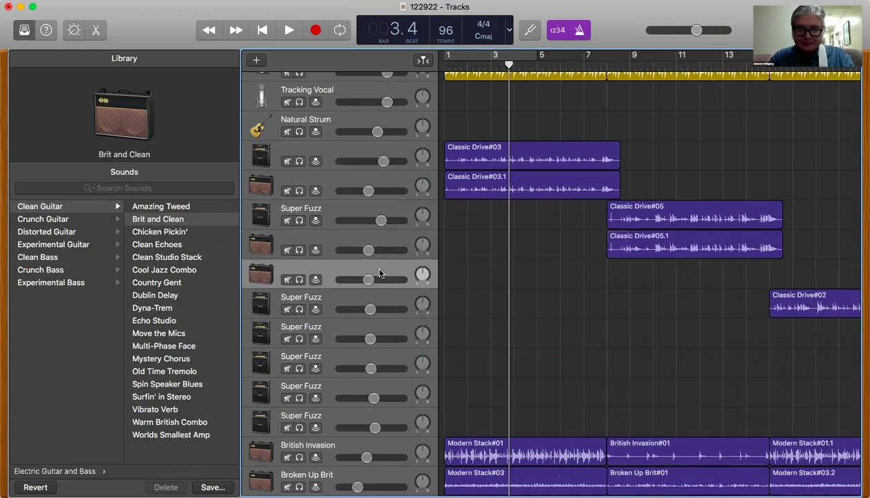
drag(377, 294, 382, 303)
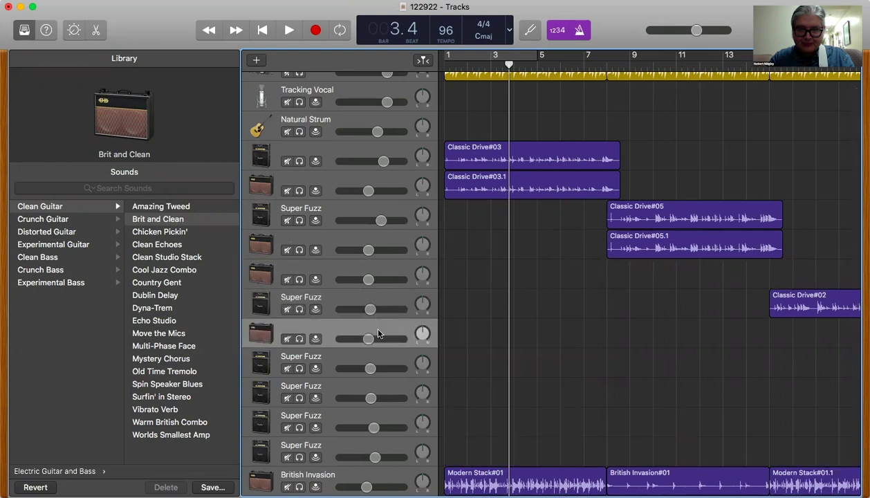
drag(378, 334, 394, 275)
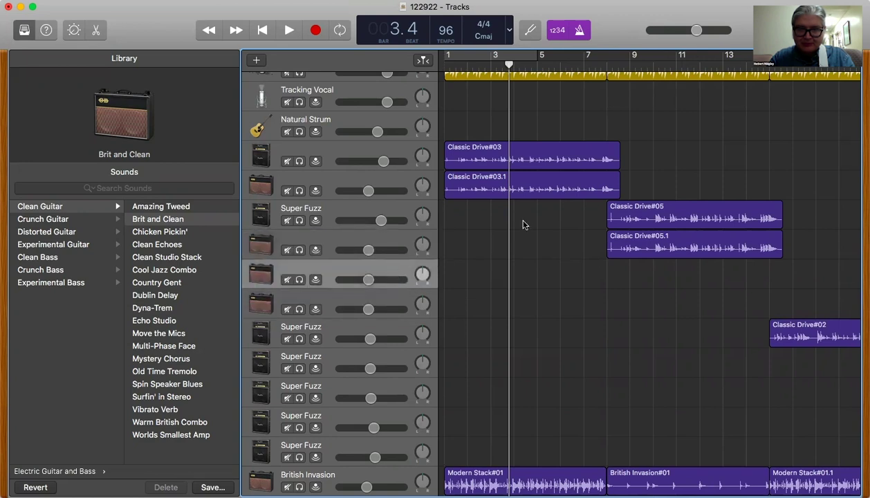
- Move the empty clean track under Classic Drive#02's track and copy #02 and #04 down
scroll(682, 291, down, 3)
scroll(676, 301, right, 5)
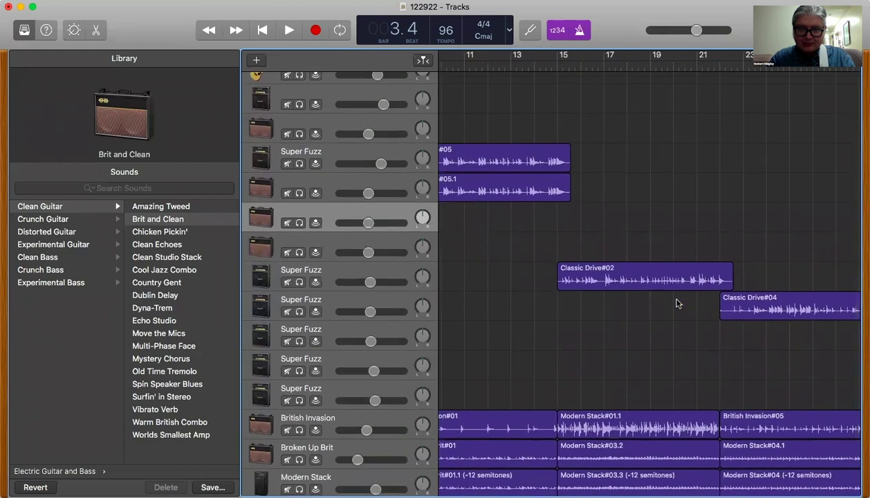
scroll(677, 303, down, 2)
scroll(677, 303, right, 1)
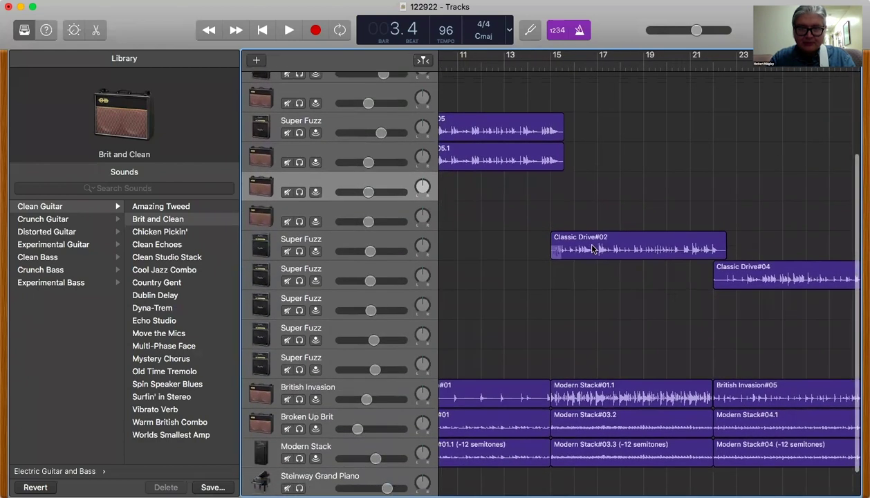
drag(333, 195, 329, 255)
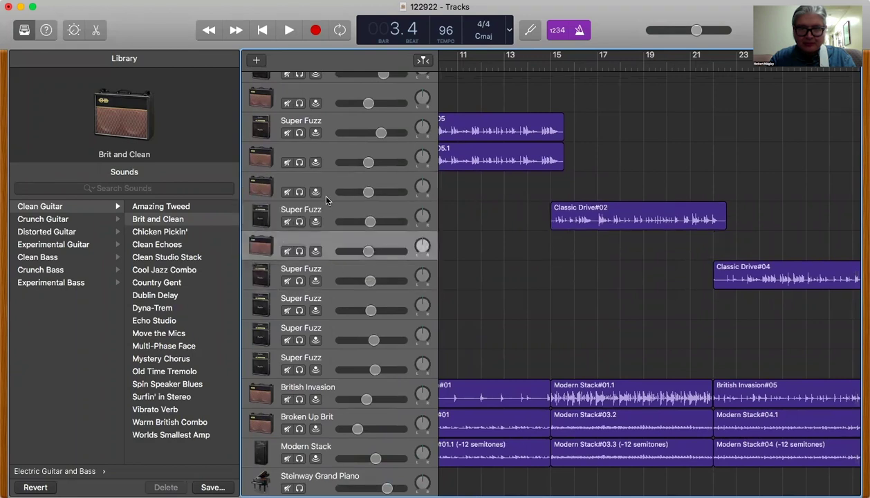
drag(322, 177, 341, 298)
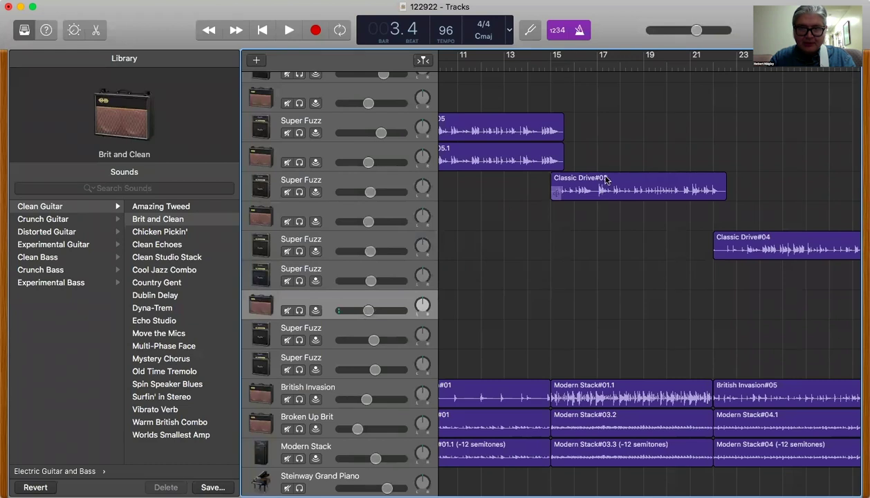
drag(606, 180, 615, 212)
drag(750, 247, 753, 275)
- Undo the misplaced Classic Drive#04 copy and recopy #04 onto the clean track below
scroll(633, 277, right, 5)
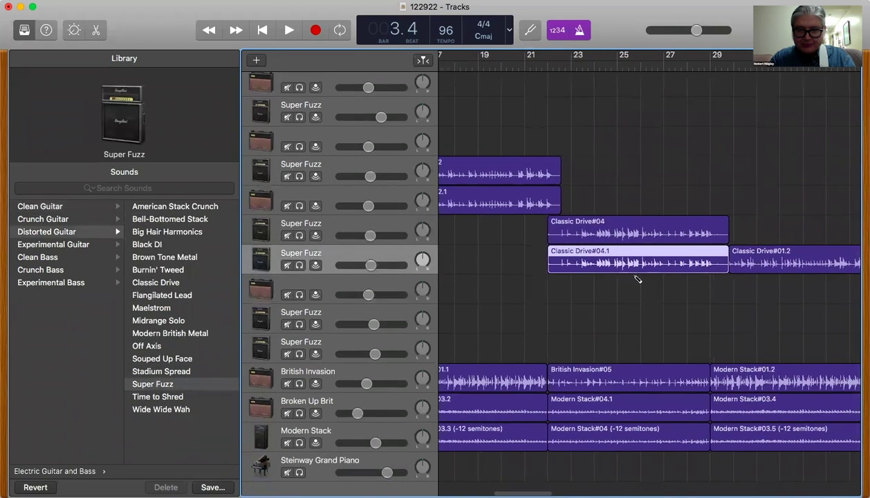
key(super+z)
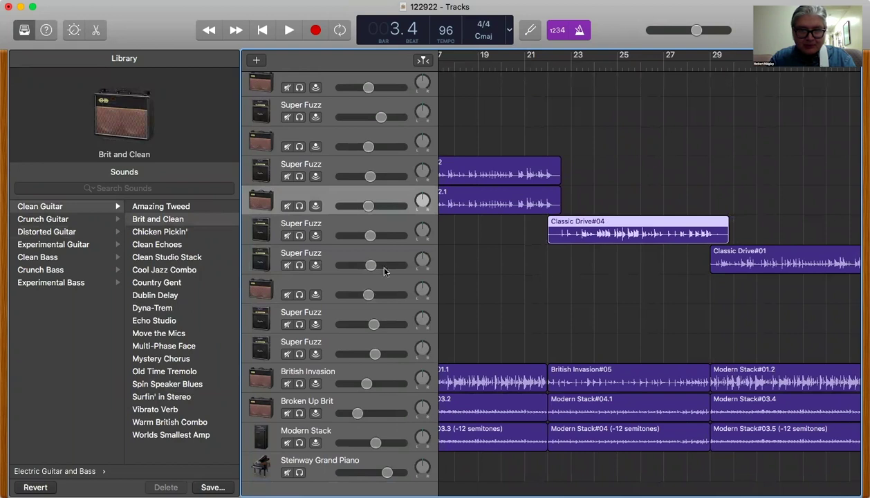
drag(327, 273, 325, 245)
click(622, 229)
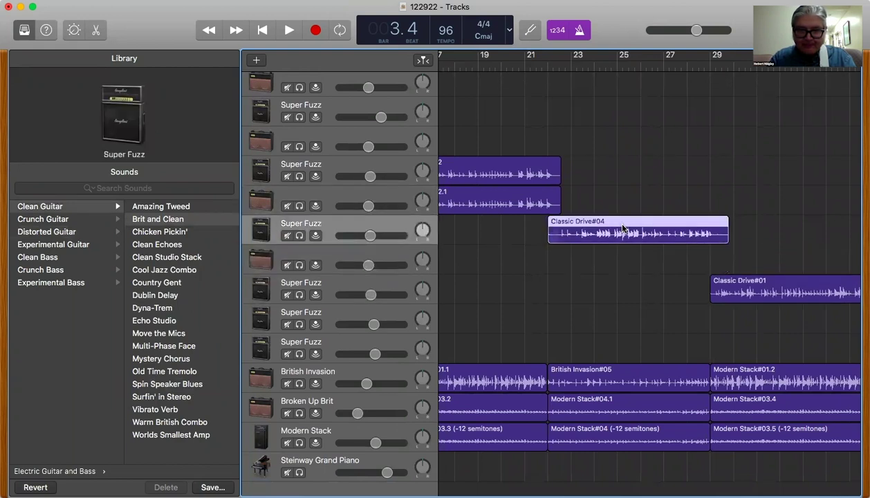
drag(613, 240, 618, 262)
- Move the empty Brit and Clean track under Classic Drive#01's track and copy #01 onto it
scroll(619, 264, down, 1)
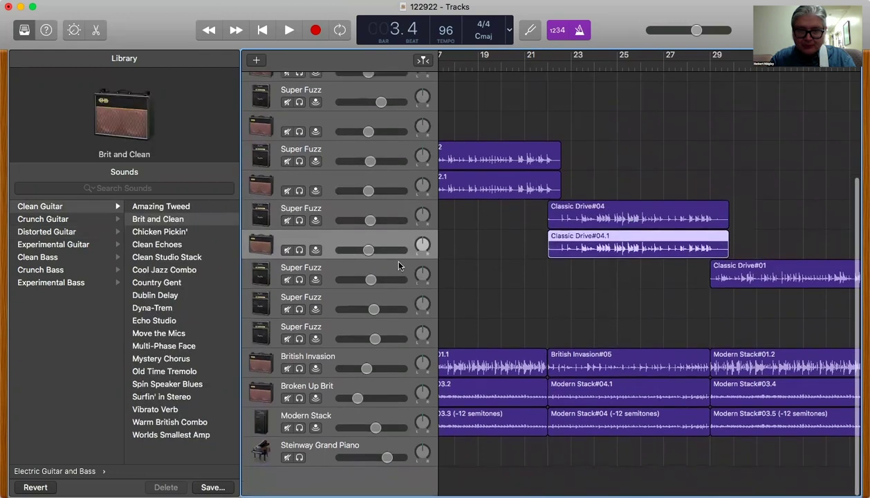
click(396, 261)
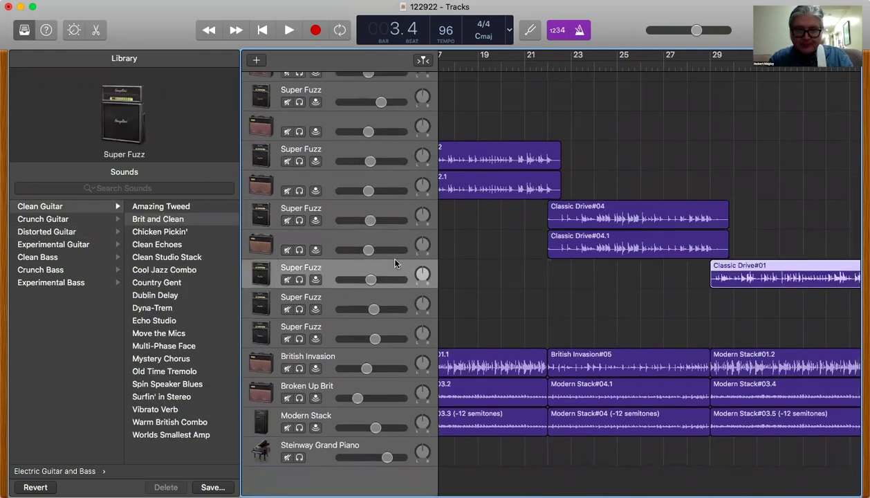
click(482, 303)
scroll(484, 301, down, 2)
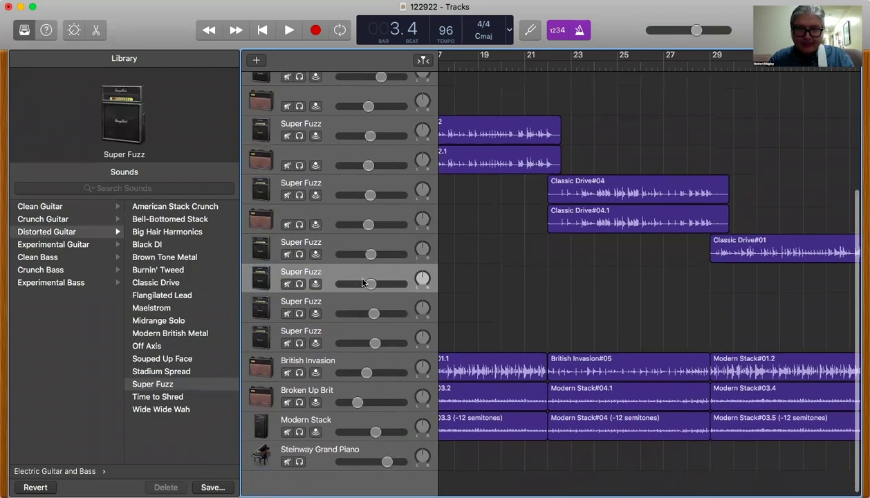
scroll(360, 276, up, 2)
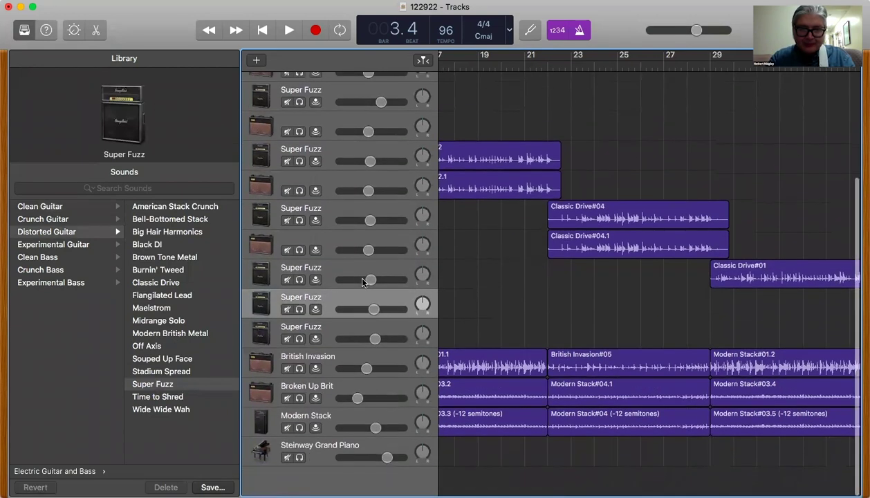
click(339, 240)
drag(339, 240, 335, 326)
scroll(335, 326, down, 1)
scroll(335, 326, right, 1)
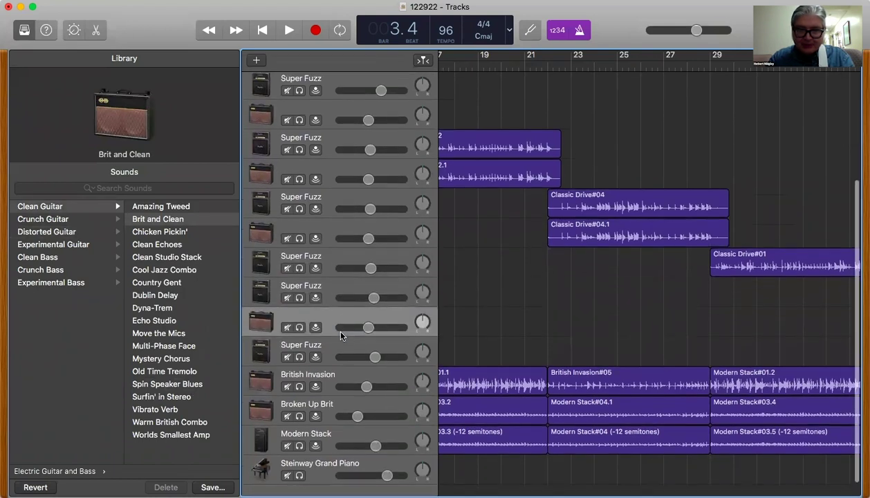
scroll(386, 304, right, 5)
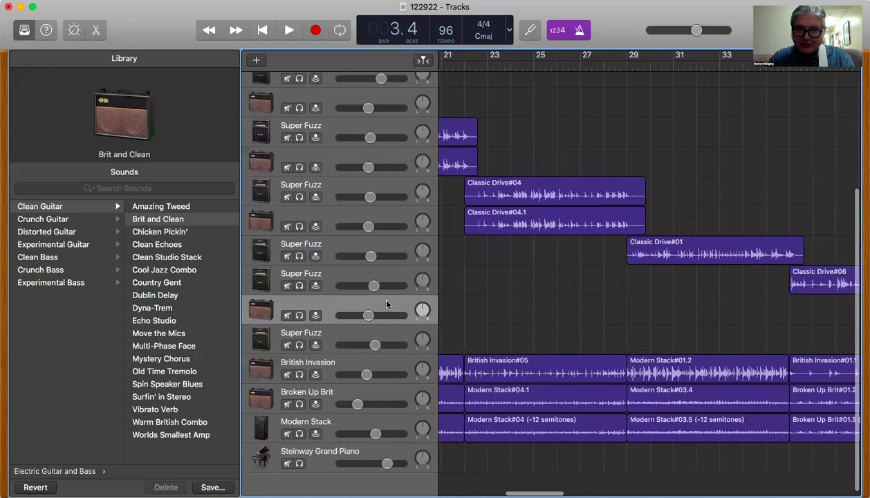
drag(348, 307, 446, 269)
drag(610, 264, 628, 291)
- Add a Brit and Clean track under Classic Drive#06's track and copy #06 onto it
scroll(628, 290, down, 1)
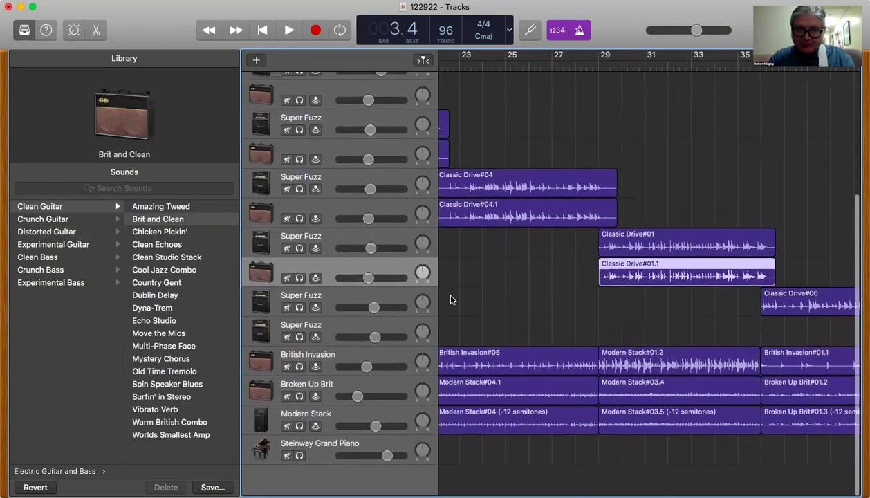
click(395, 305)
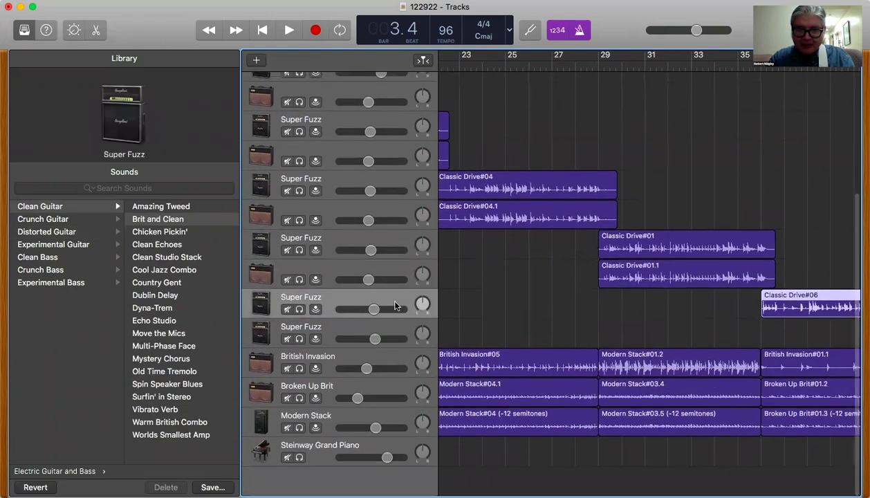
click(394, 264)
key(super+d)
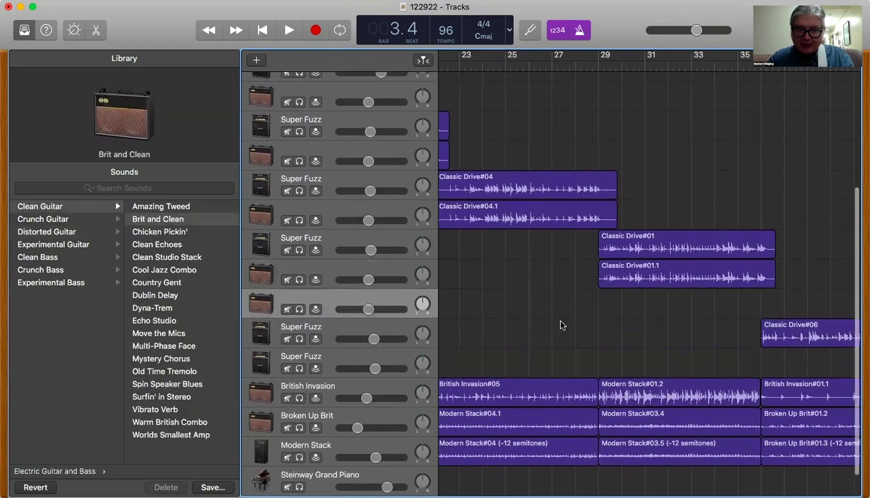
scroll(396, 291, down, 1)
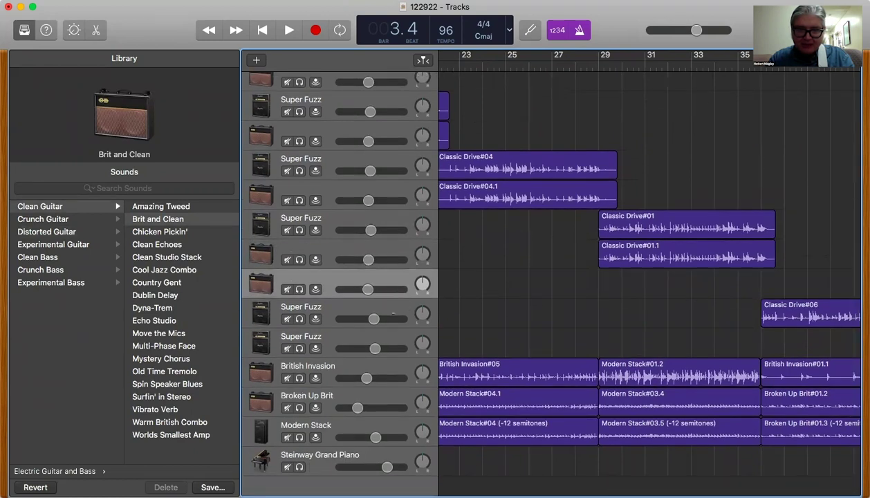
drag(386, 278, 384, 325)
scroll(559, 328, right, 10)
scroll(559, 328, down, 1)
click(562, 280)
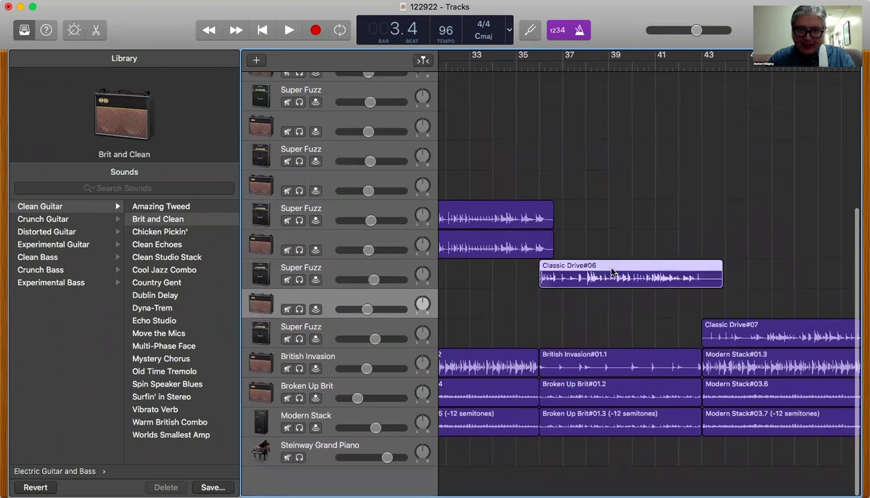
alt+drag(611, 272, 612, 300)
- Add another clean track and copy Classic Drive#07 down onto it
scroll(657, 244, down, 1)
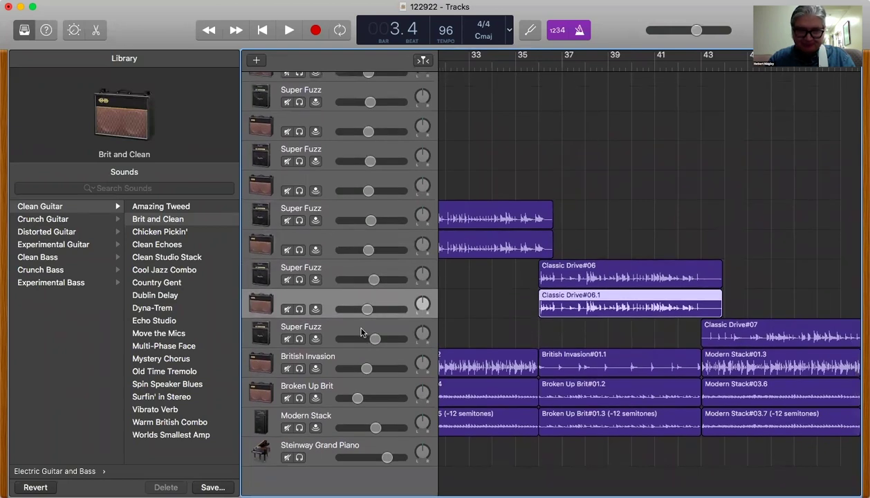
key(super+d)
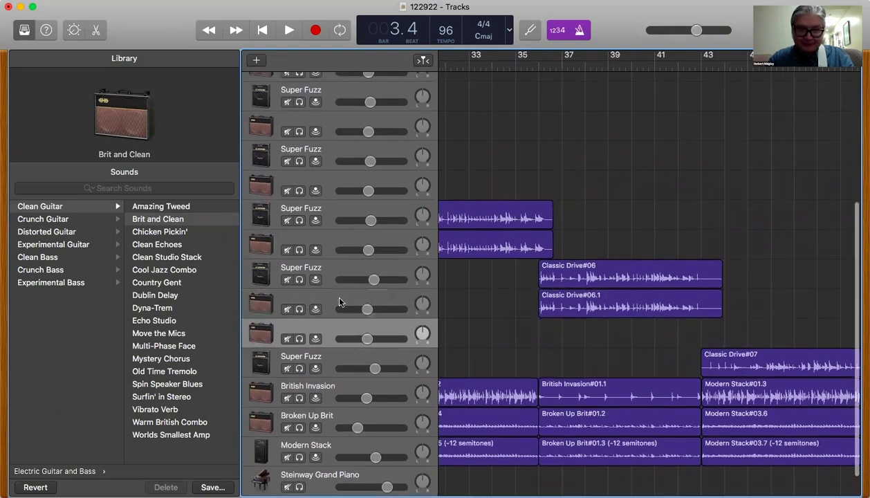
drag(328, 333, 331, 367)
scroll(529, 340, right, 5)
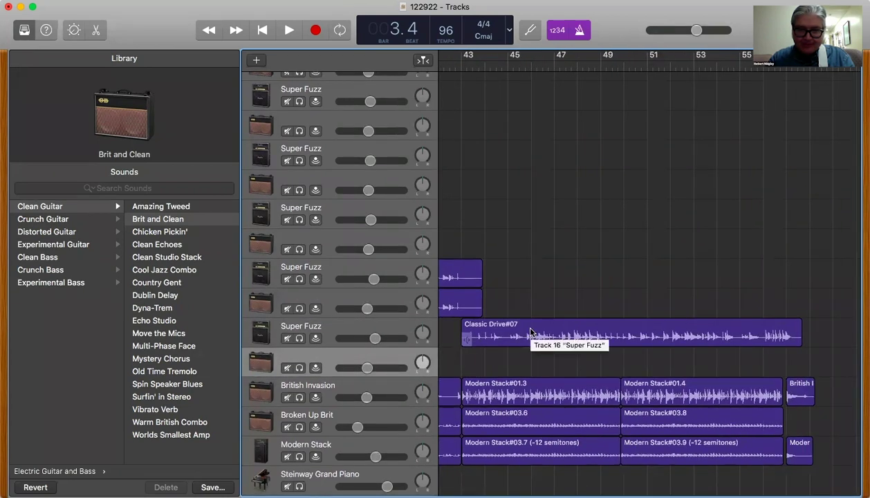
click(530, 332)
drag(531, 333, 530, 355)
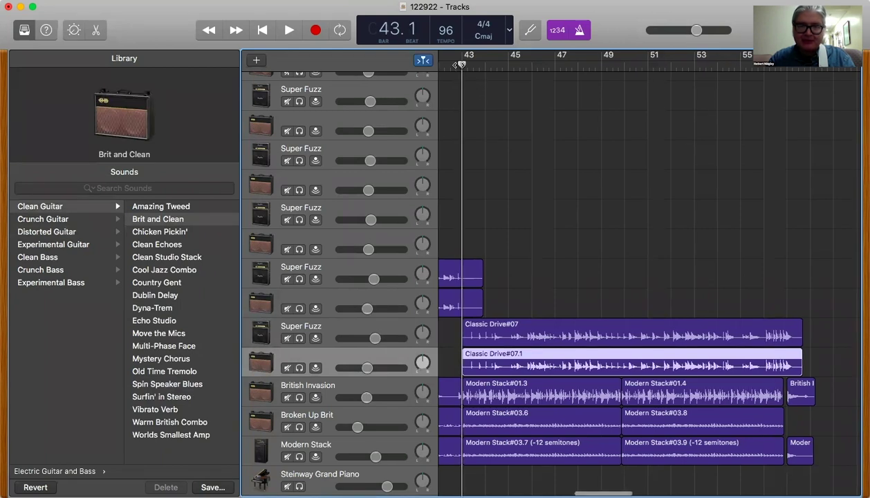
- Play the arrangement from bar 43 through the ending with the clean doubles
key(space)
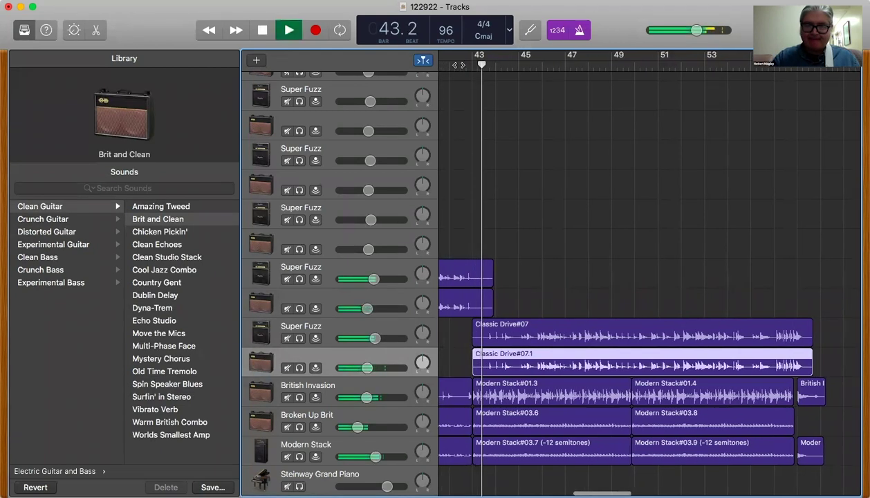
scroll(598, 256, down, 2)
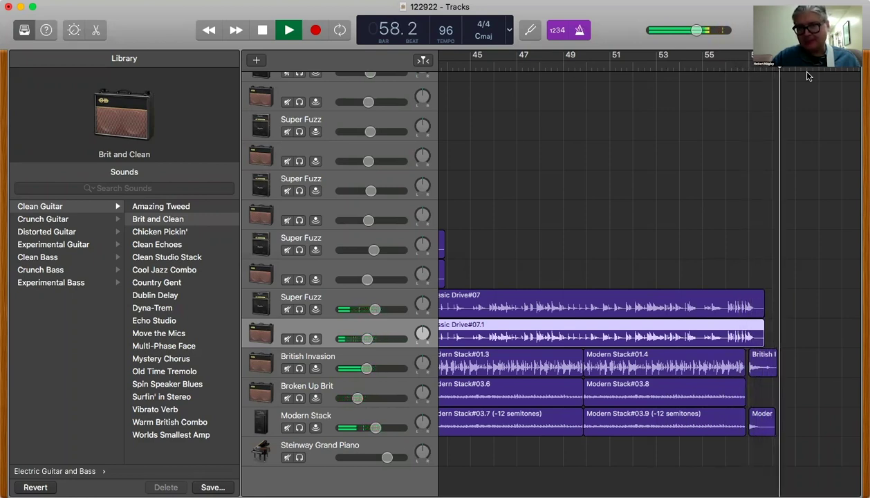
- Disable the 1234 count-in, dismiss the System Overload alert, and replay from about bar 54
click(557, 31)
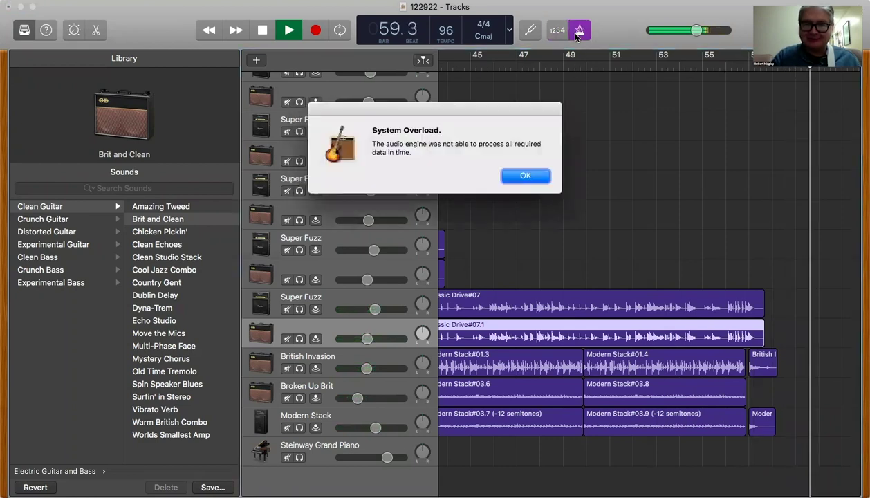
click(525, 177)
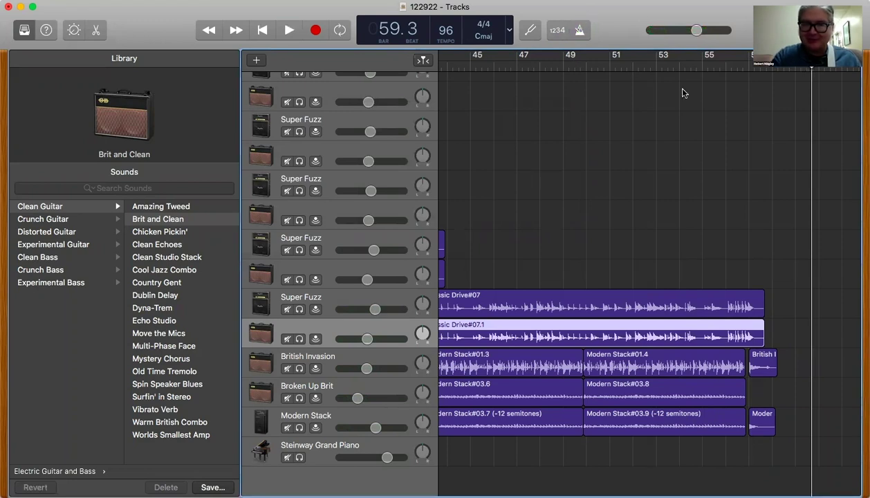
click(695, 67)
key(space)
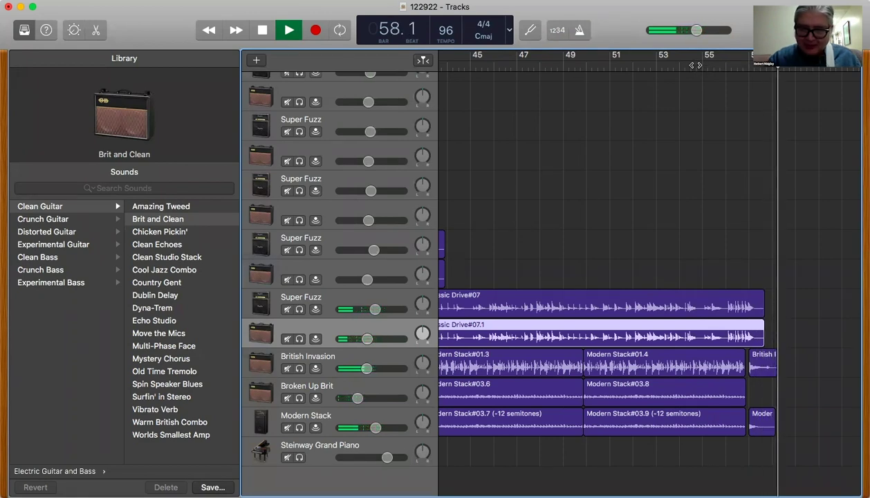
- Stop playback and audition the ending with the British Invasion track soloed, then unsolo it
key(space)
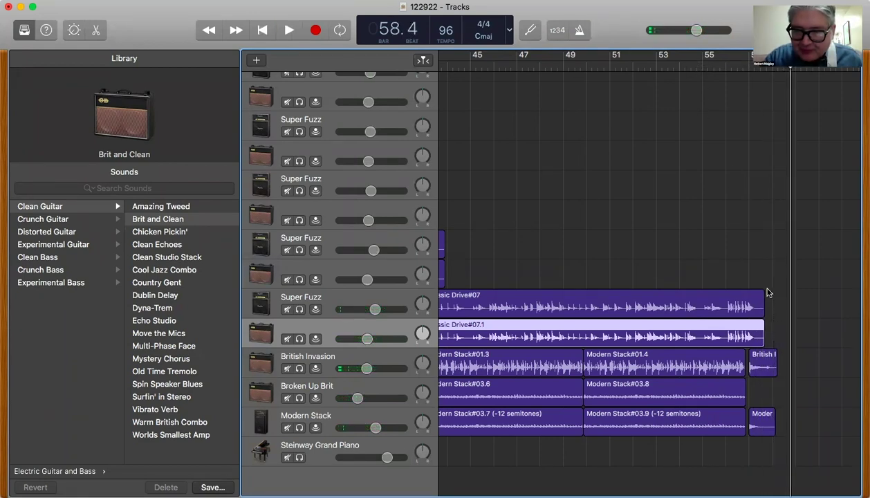
click(299, 369)
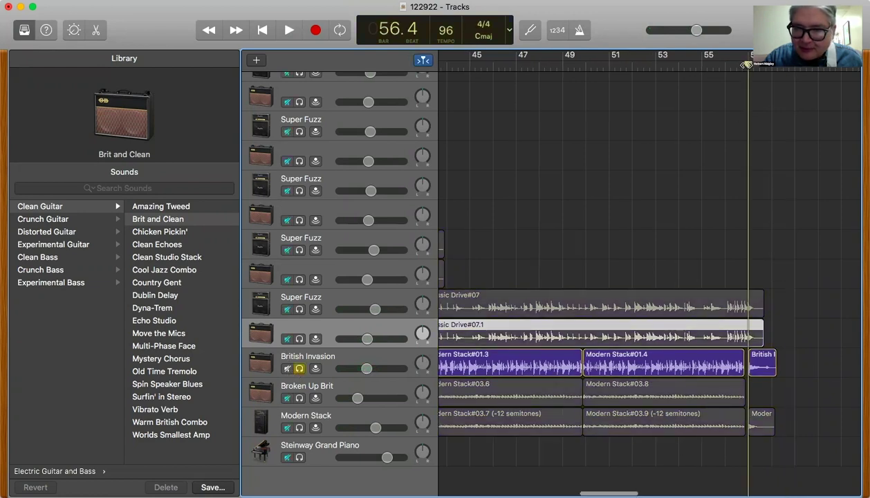
key(space)
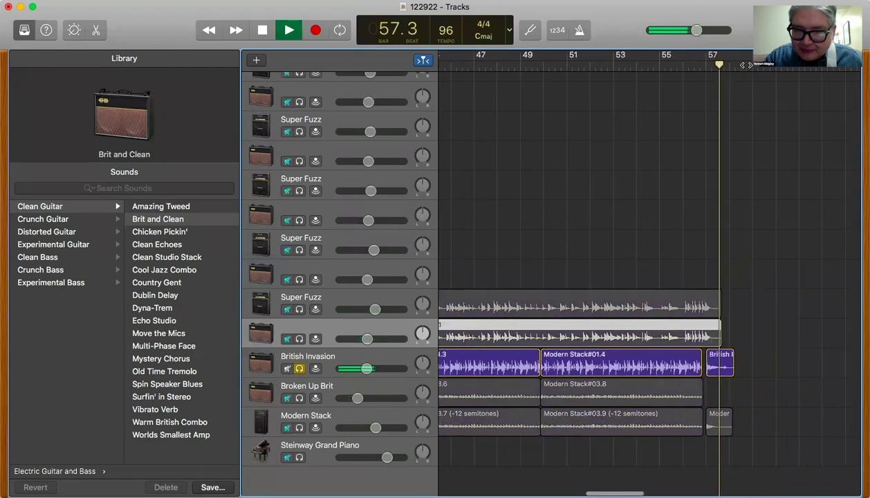
key(space)
click(298, 370)
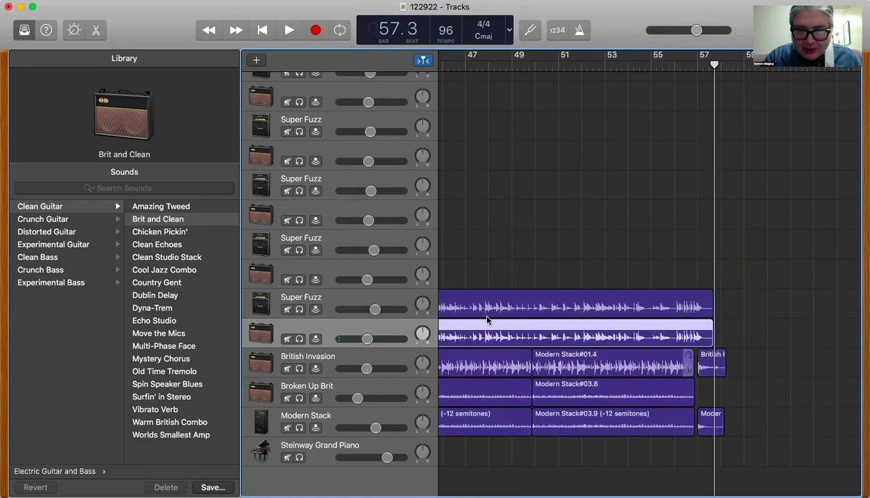
- Copy the final British Invasion hit onto the Super Fuzz track and its clean double, then play from bar 56.3
click(338, 299)
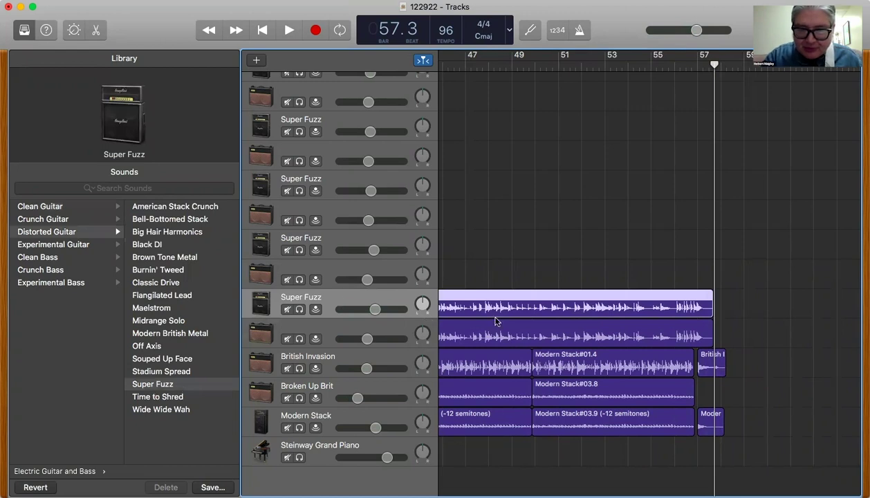
drag(710, 358, 695, 244)
drag(710, 358, 711, 244)
click(710, 365)
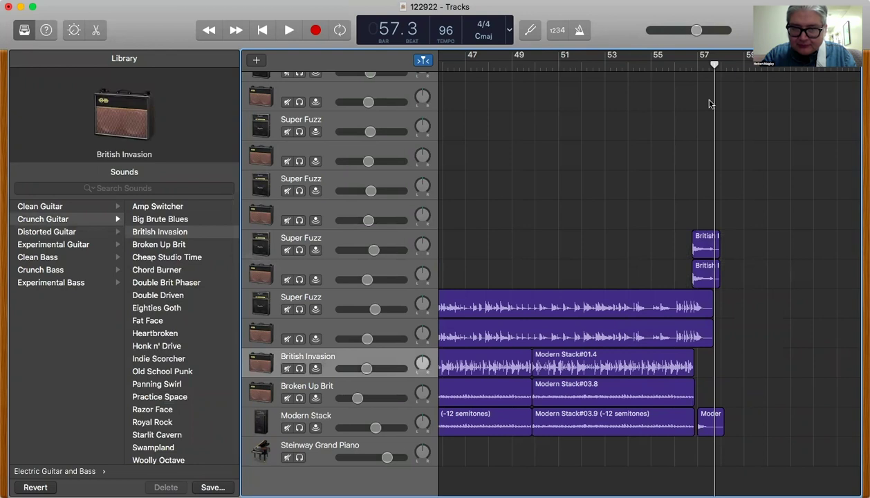
click(687, 63)
key(space)
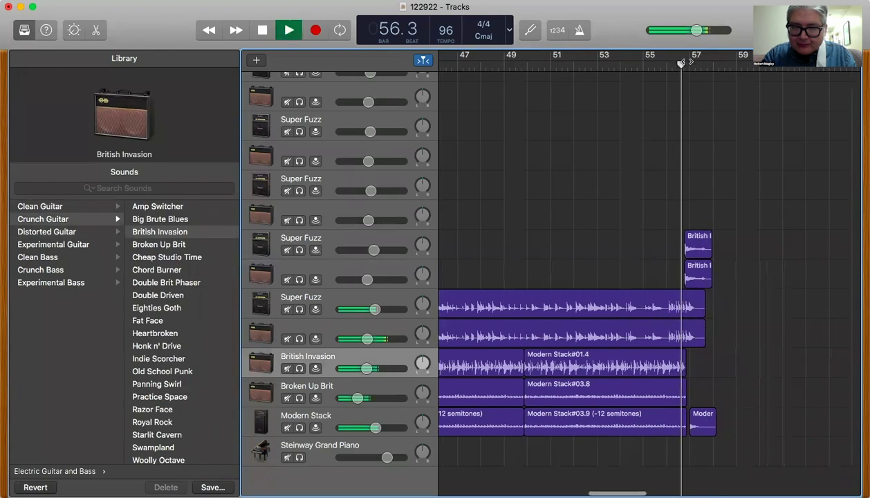
key(space)
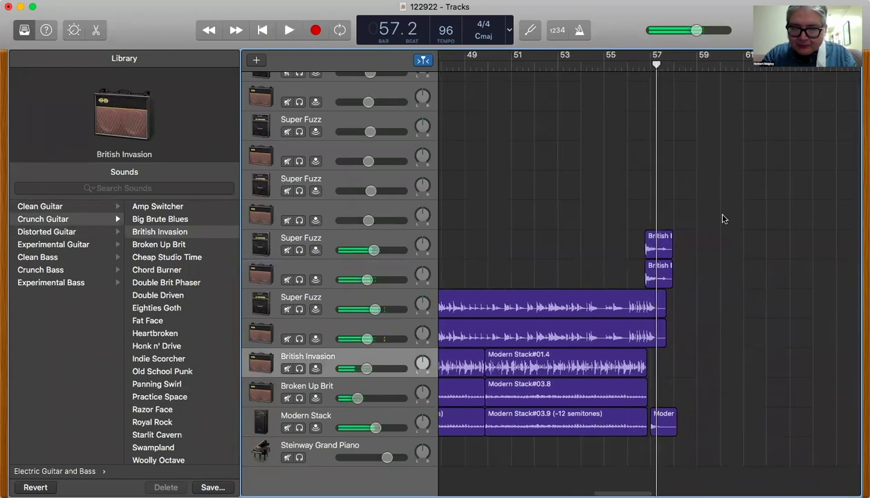
- Nudge both copied ending regions slightly later and replay the ending from bar 56
scroll(657, 312, right, 3)
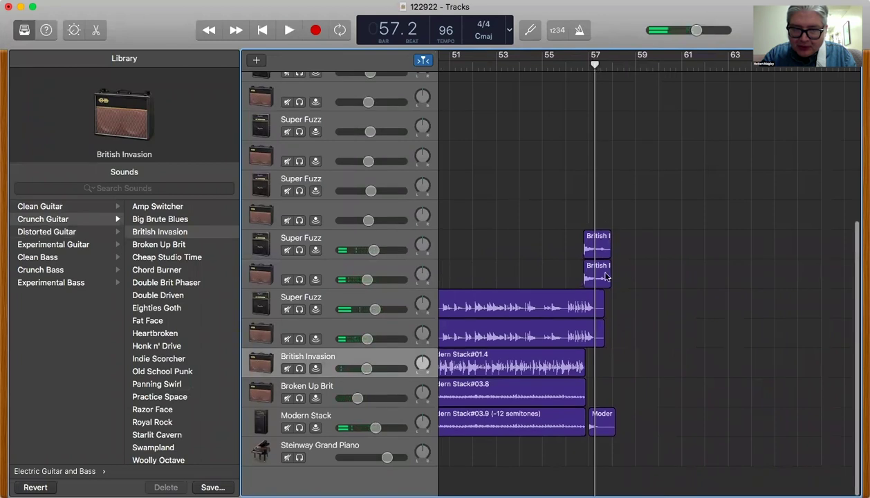
click(606, 277)
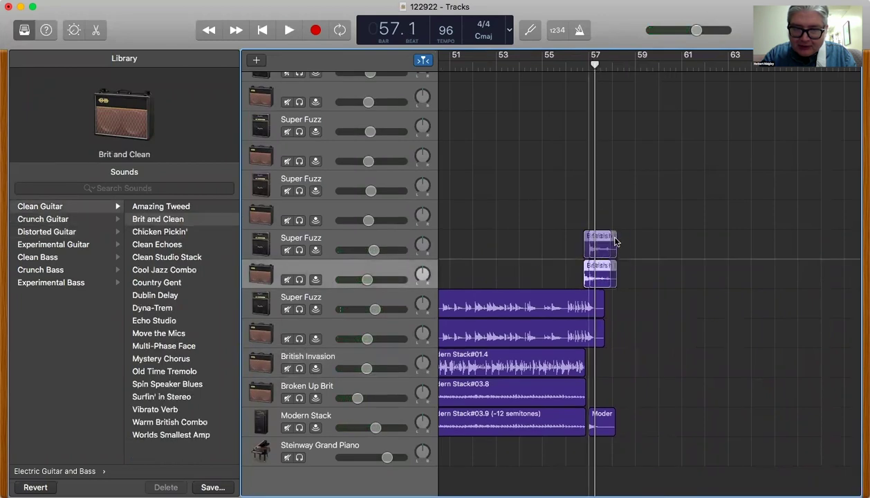
drag(600, 240, 606, 240)
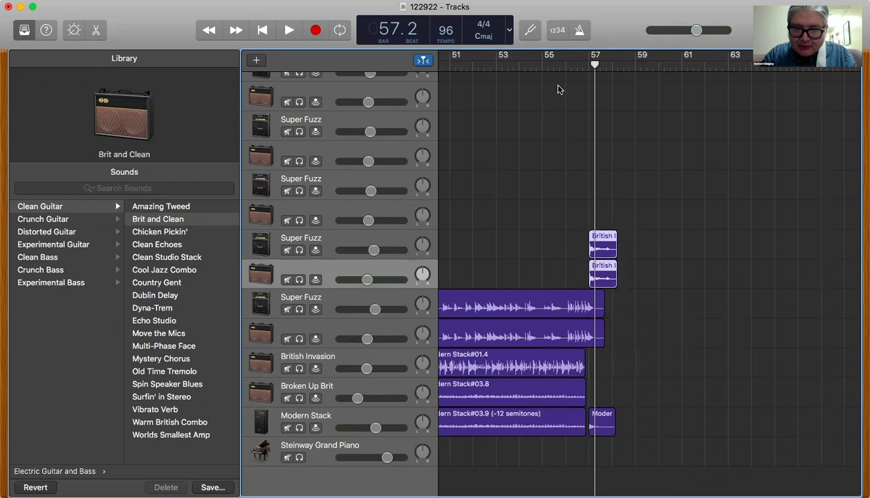
key(Left)
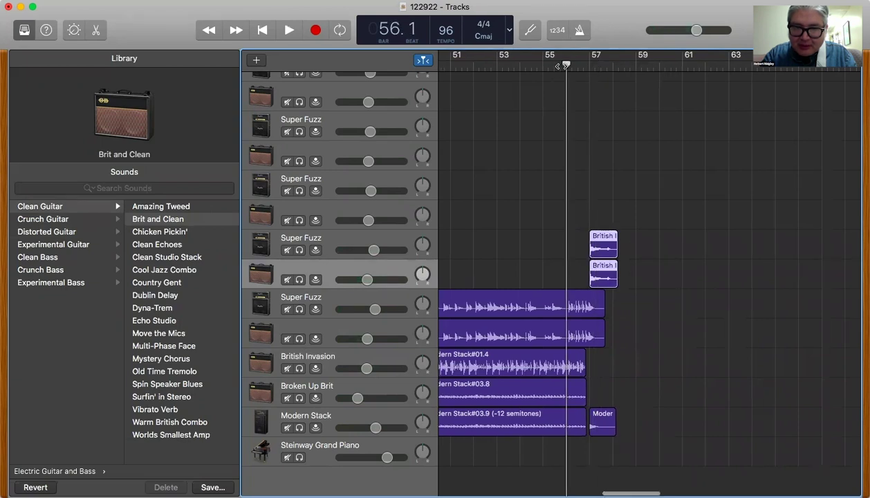
key(space)
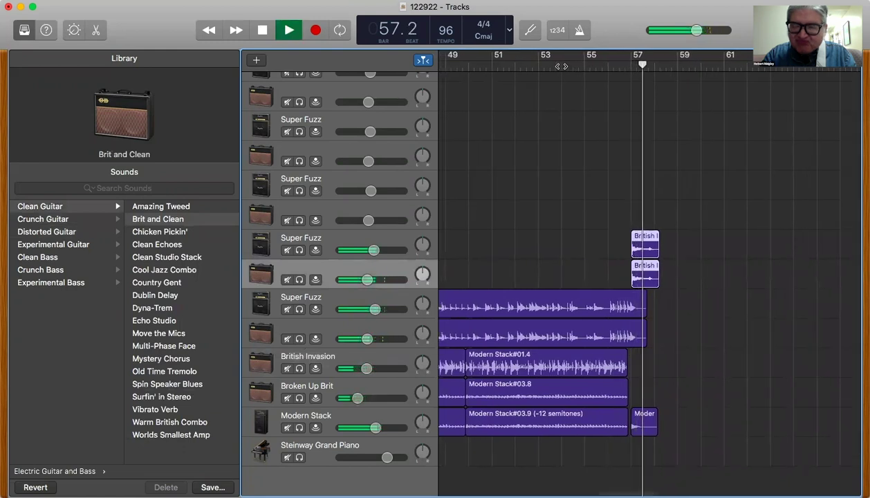
key(space)
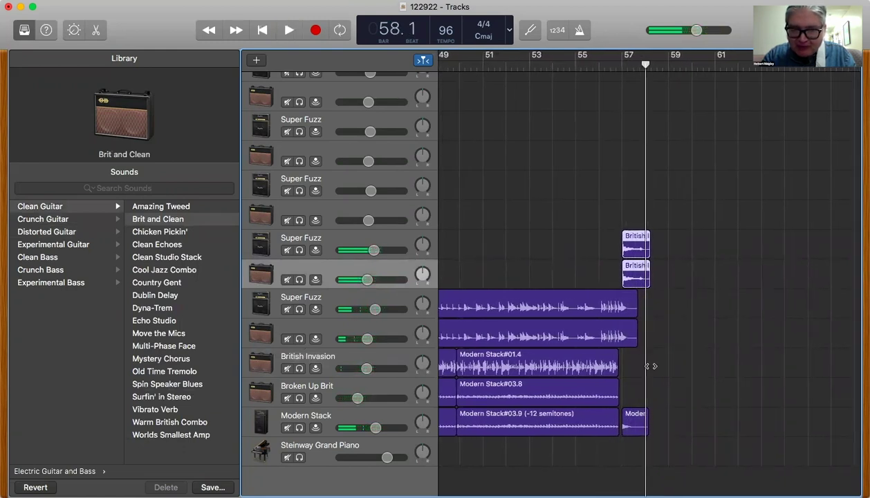
click(633, 419)
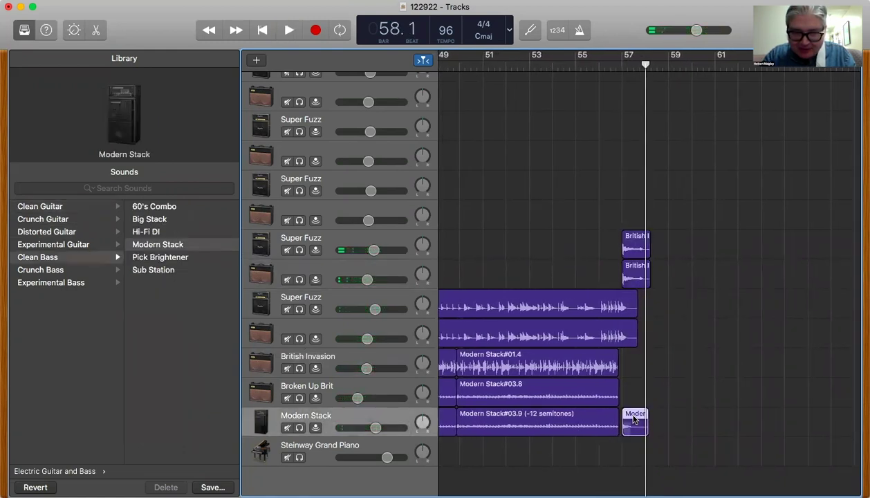
key(space)
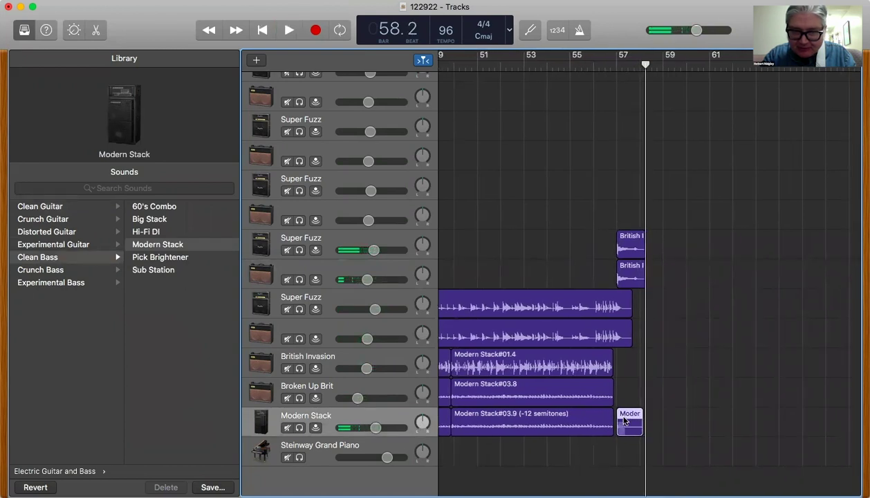
click(299, 427)
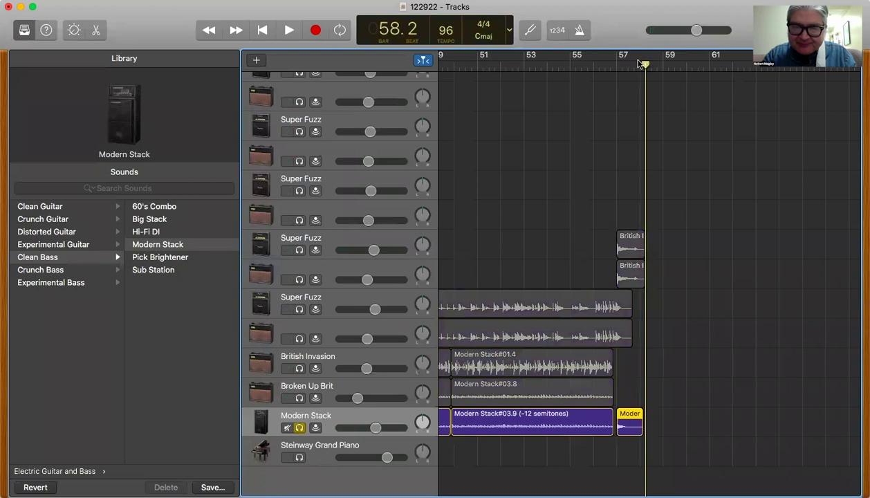
drag(637, 65, 616, 73)
key(space)
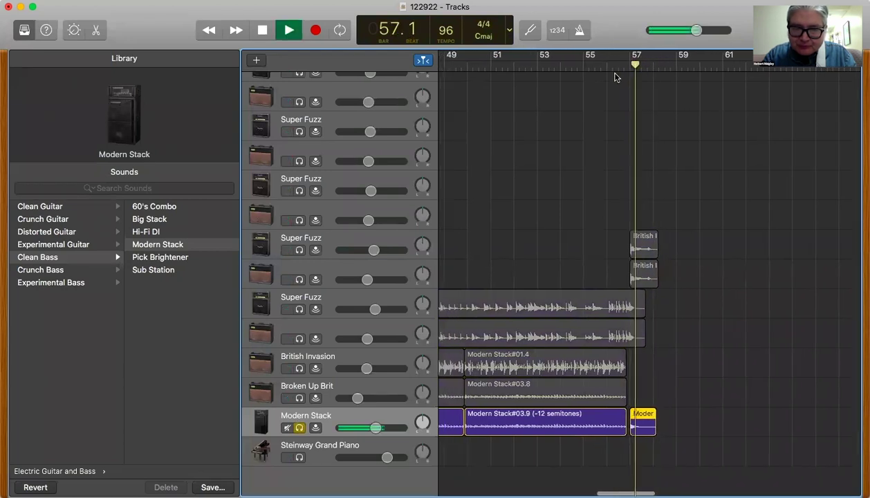
key(space)
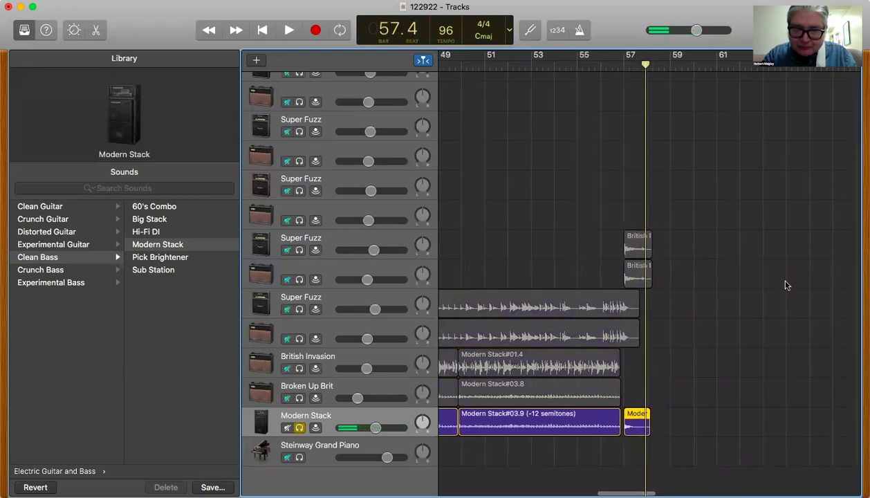
scroll(742, 358, down, 1)
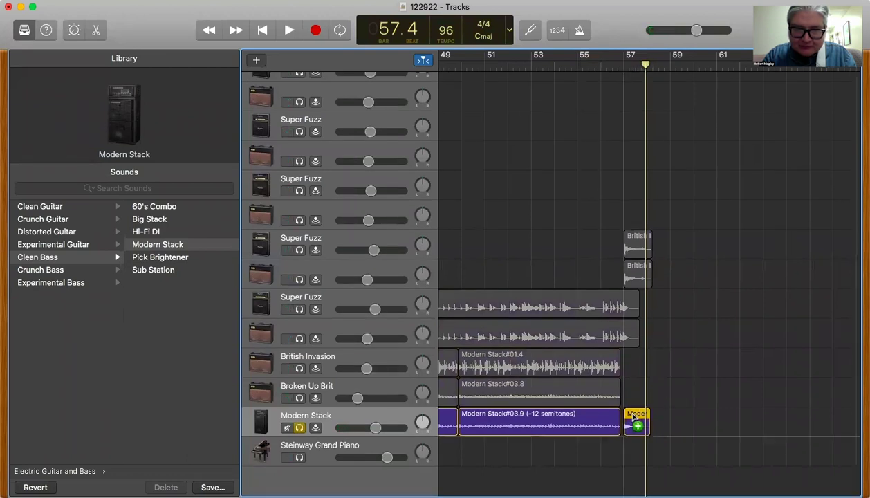
drag(633, 417, 635, 188)
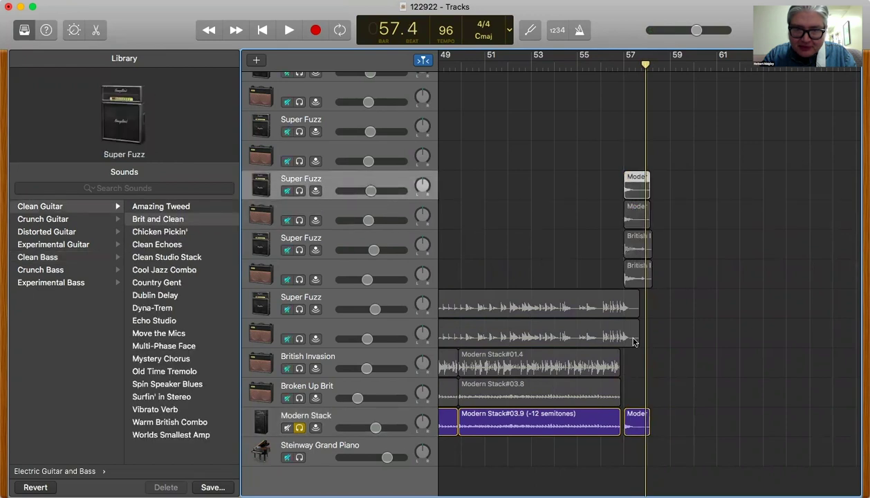
click(635, 418)
key(Delete)
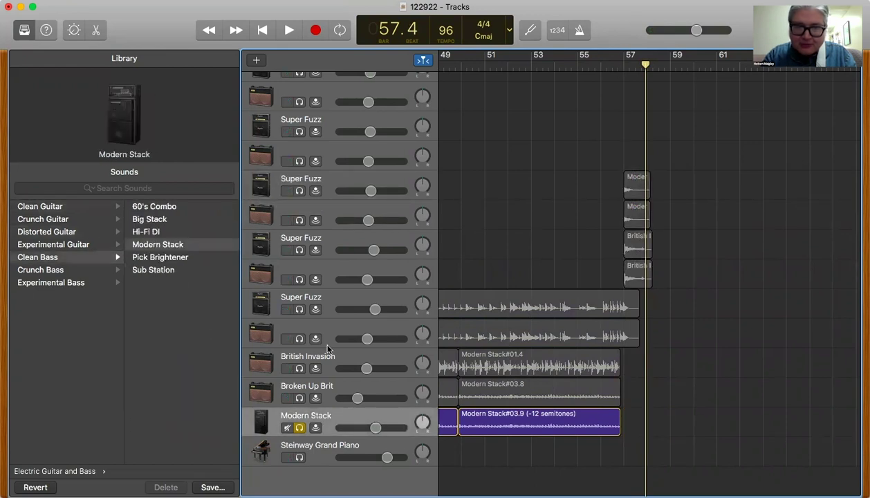
click(299, 427)
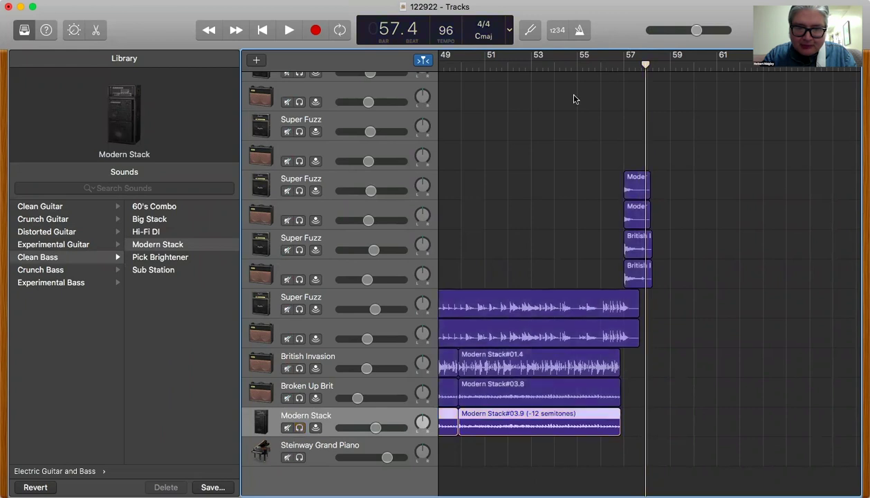
click(608, 68)
key(space)
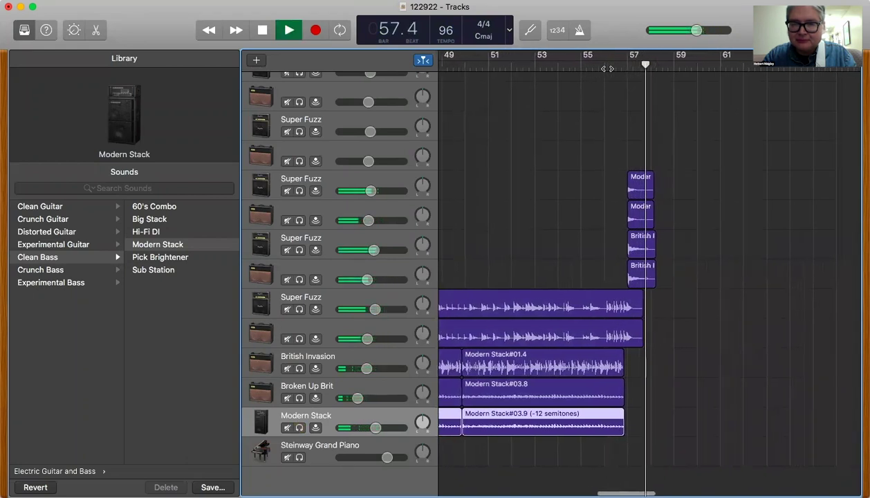
key(space)
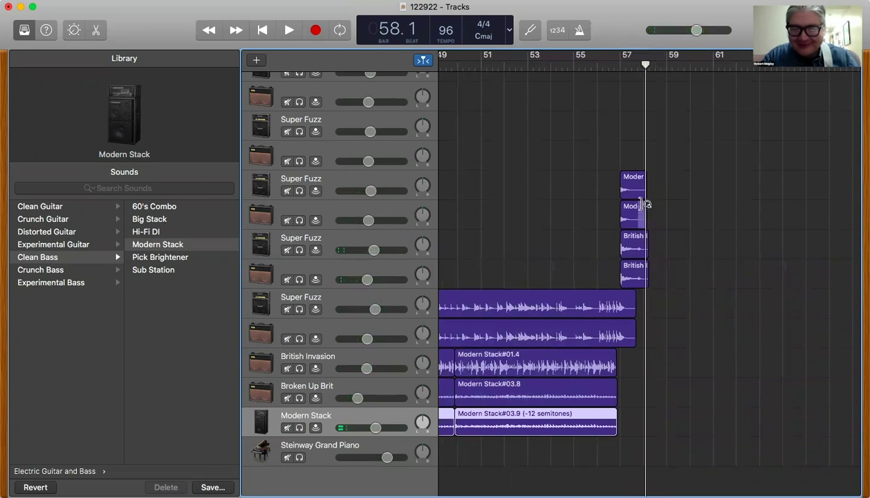
drag(632, 215, 632, 425)
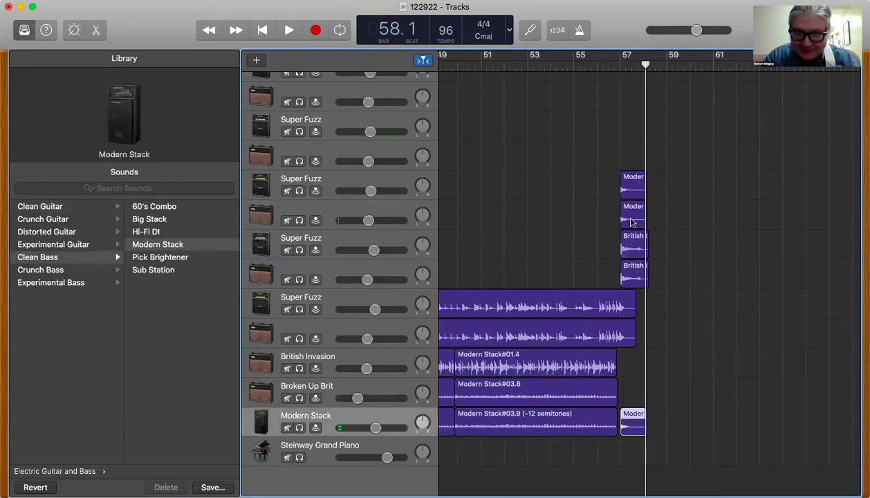
drag(629, 180, 629, 214)
key(Delete)
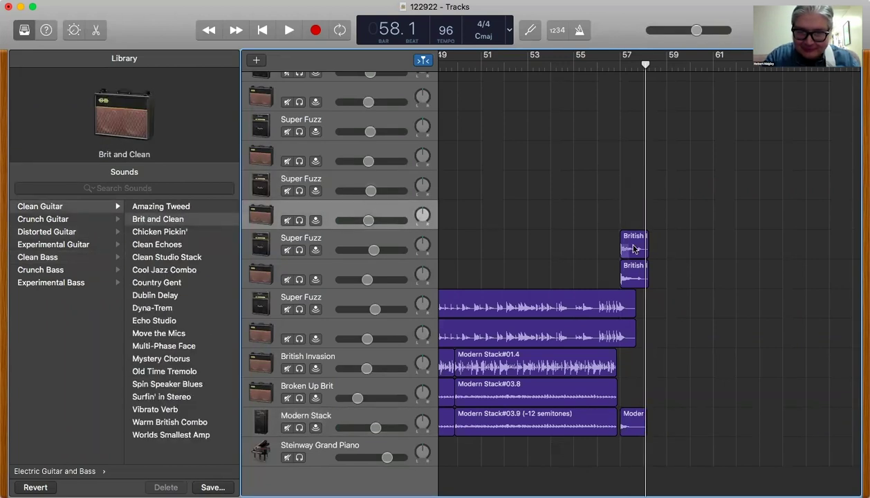
click(615, 64)
key(space)
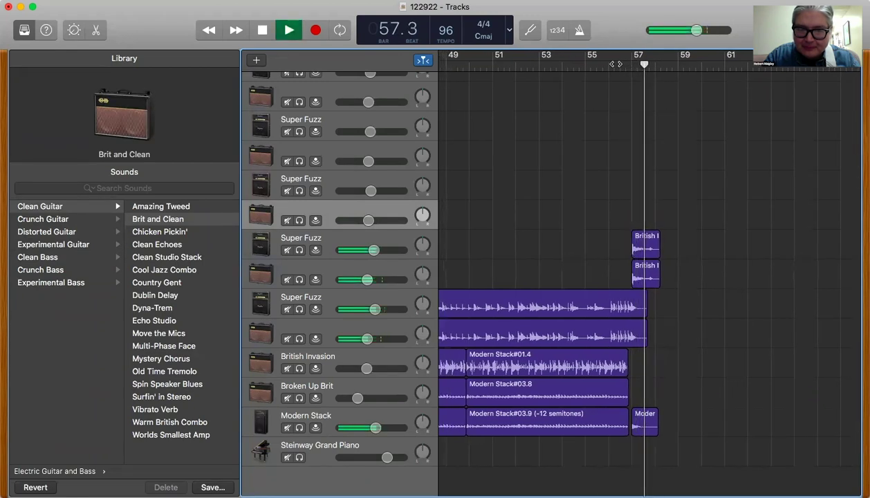
key(space)
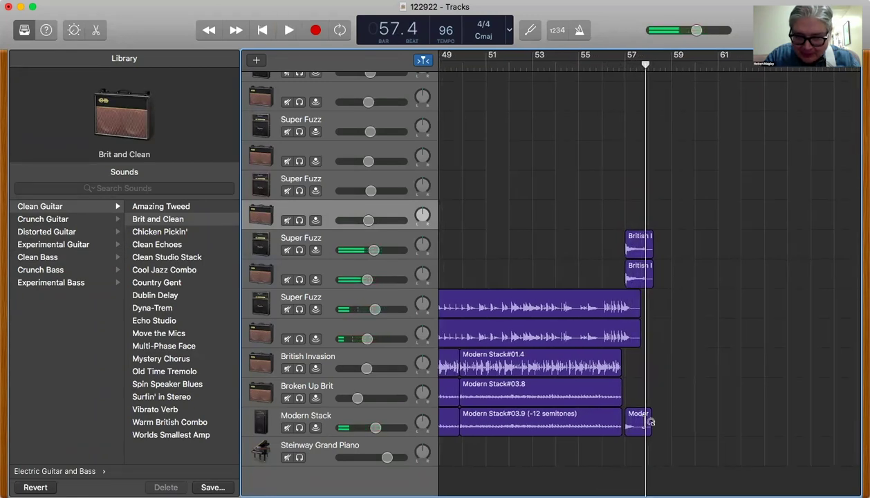
- Trim the final Modern Stack clip to end near bar 57, then play the ending to check
drag(644, 429, 669, 398)
scroll(672, 392, left, 2)
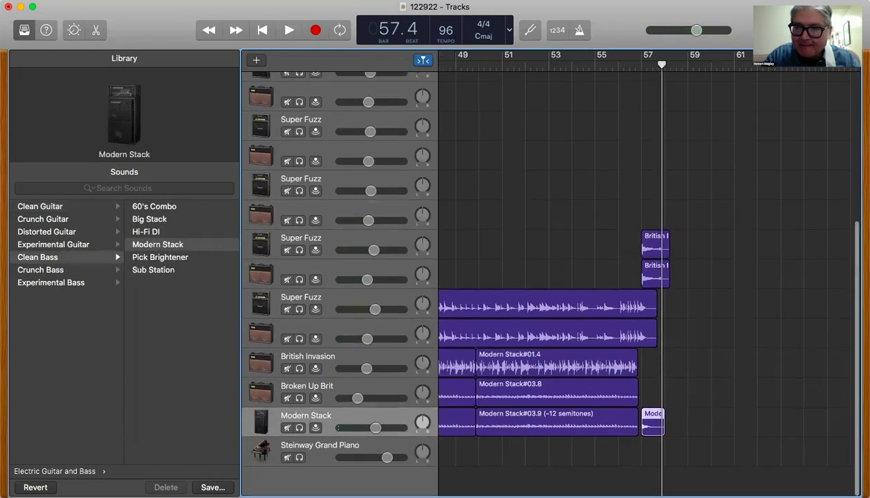
key(super+Right)
key(super+Right)
key(super+Right)
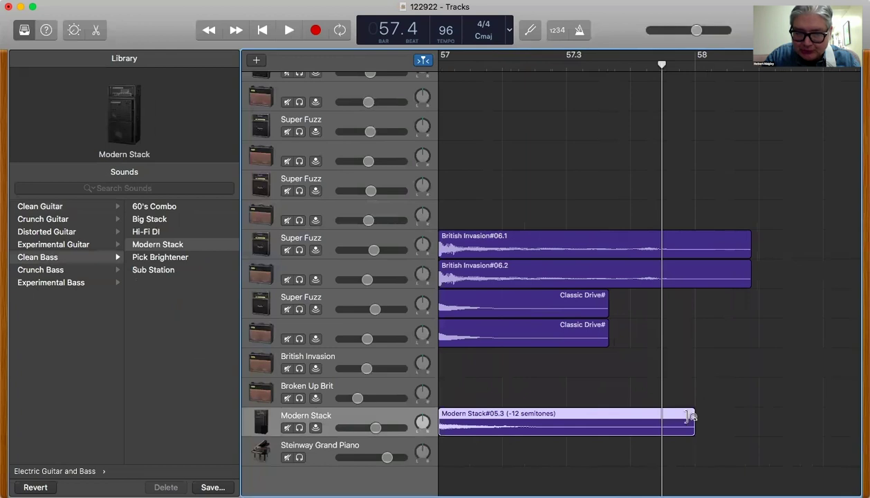
drag(690, 430, 538, 443)
scroll(596, 377, left, 5)
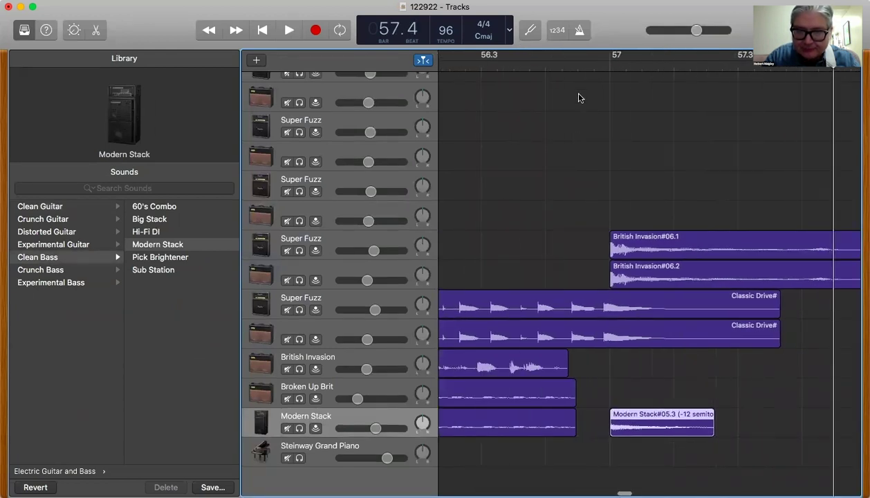
click(578, 61)
key(space)
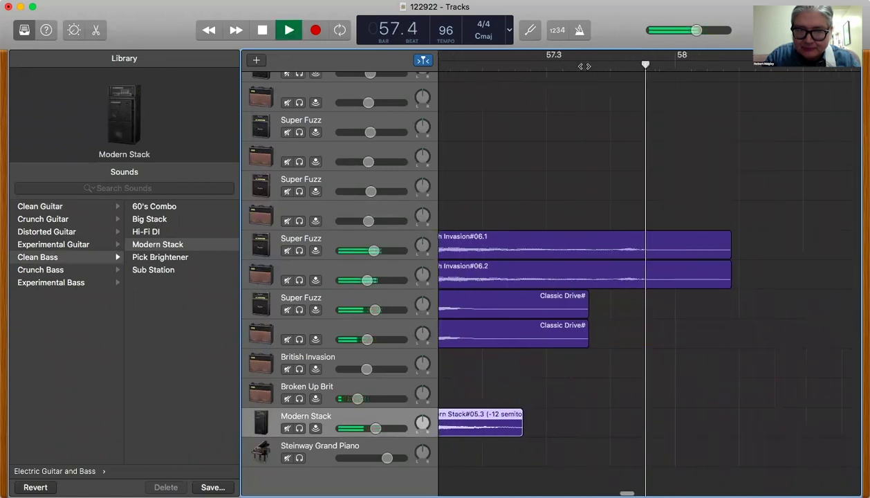
key(space)
- Trim both Classic Drive clips to match, then play from bar 56.4 to check
scroll(669, 336, left, 3)
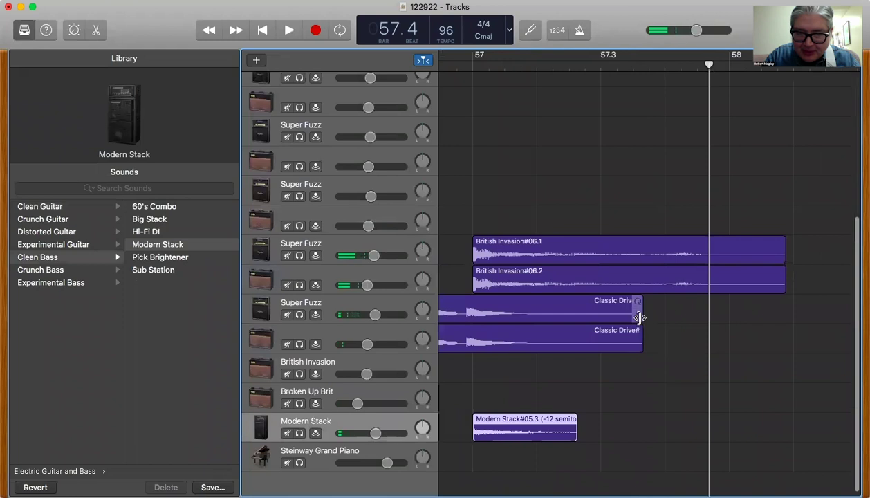
drag(640, 317, 542, 317)
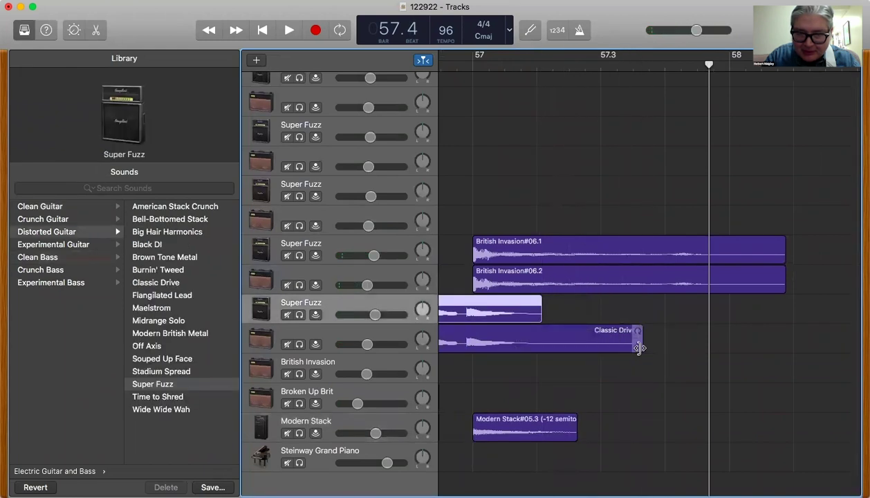
drag(640, 349, 541, 350)
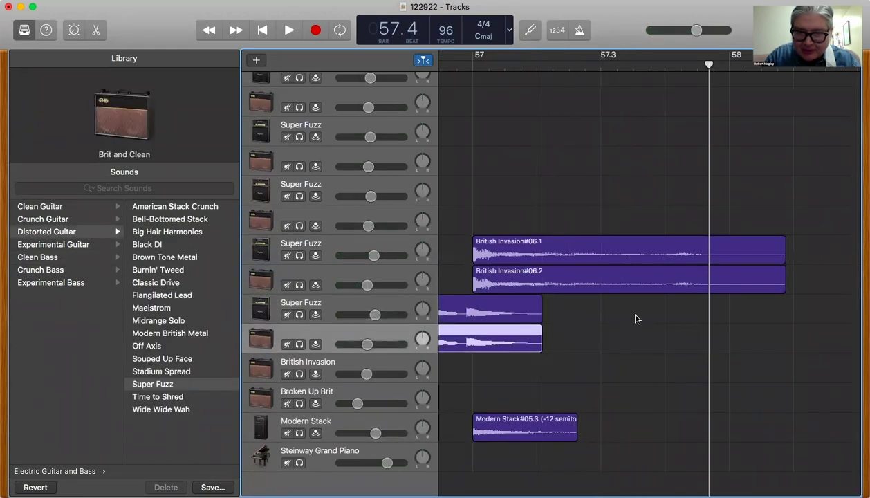
click(451, 58)
key(space)
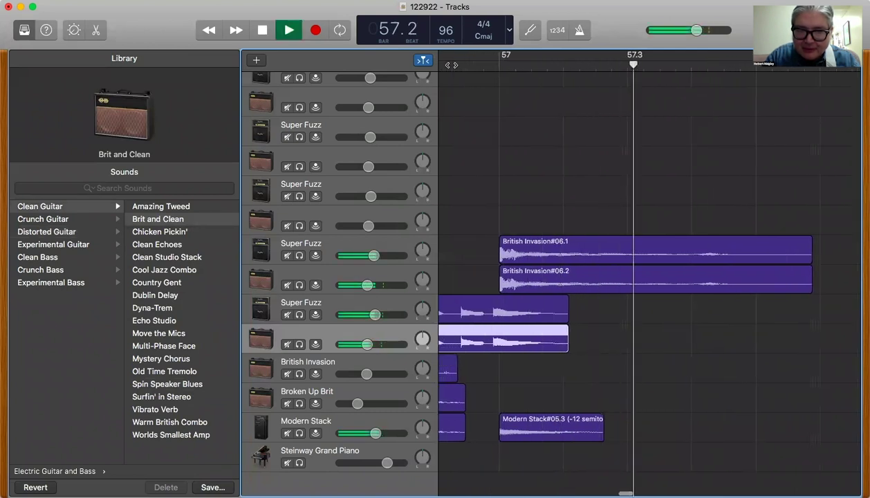
key(space)
scroll(542, 167, left, 3)
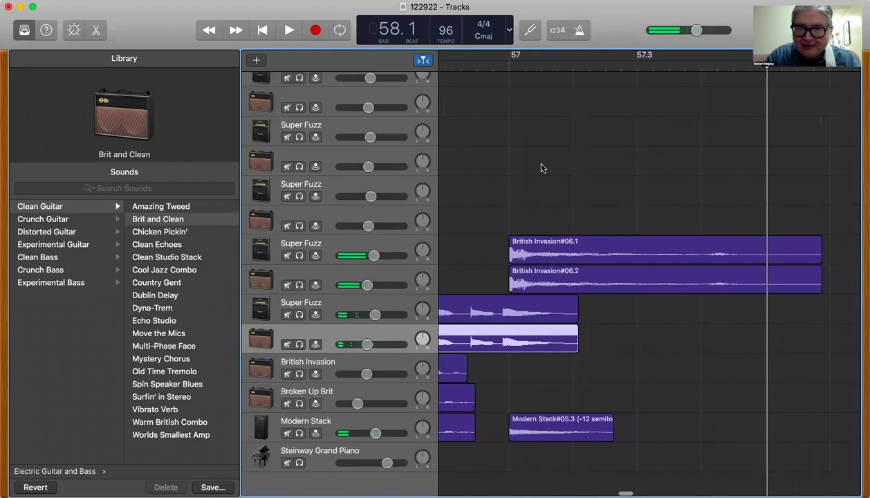
- From the song start, open Export Song to Disk and edit the name toward '122922 -Rocking Rain Road'
click(262, 30)
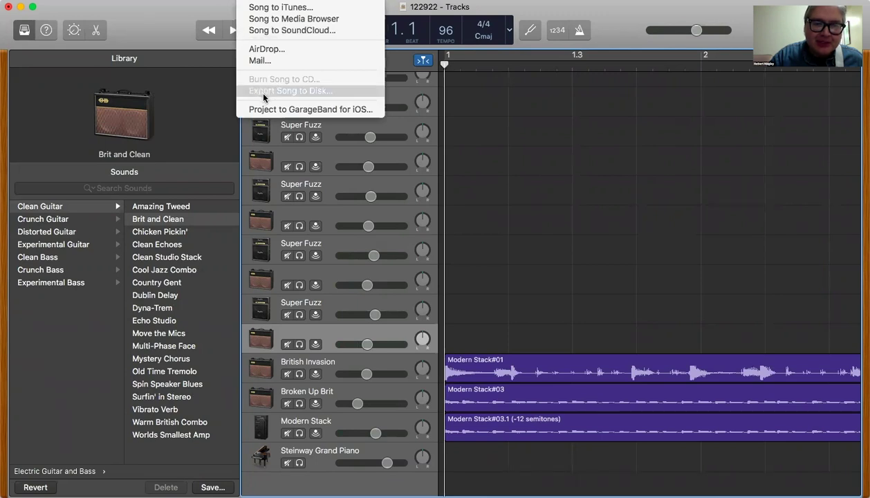
click(263, 97)
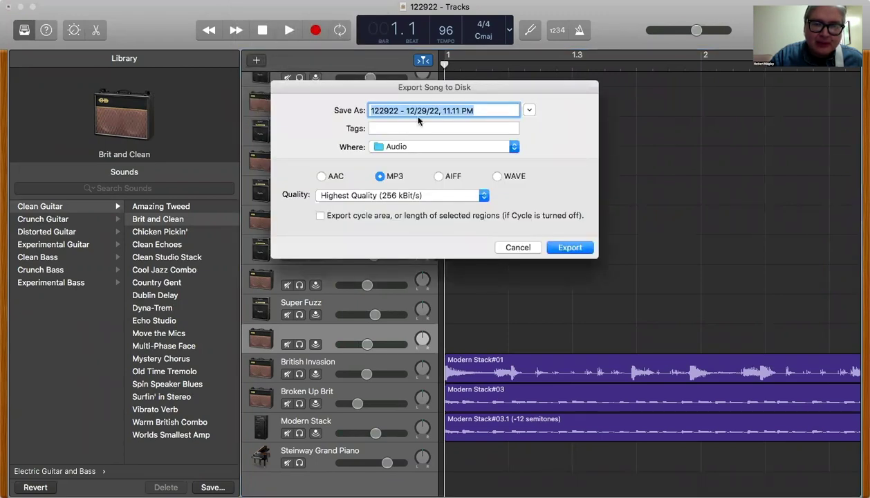
click(406, 112)
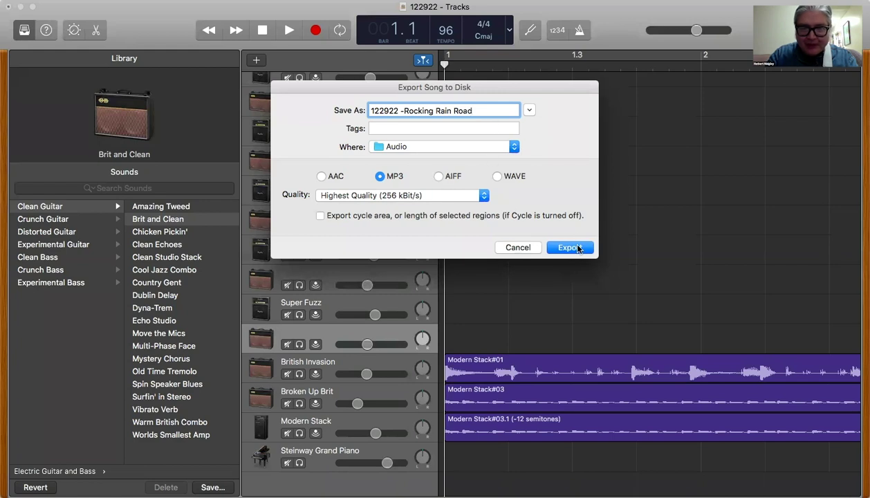
- Start the MP3 export to the Audio folder and let it finish bouncing
click(570, 248)
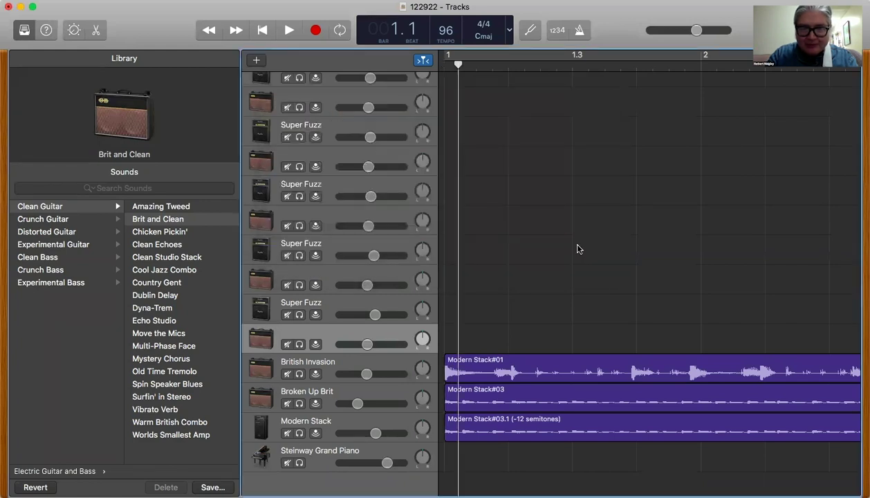